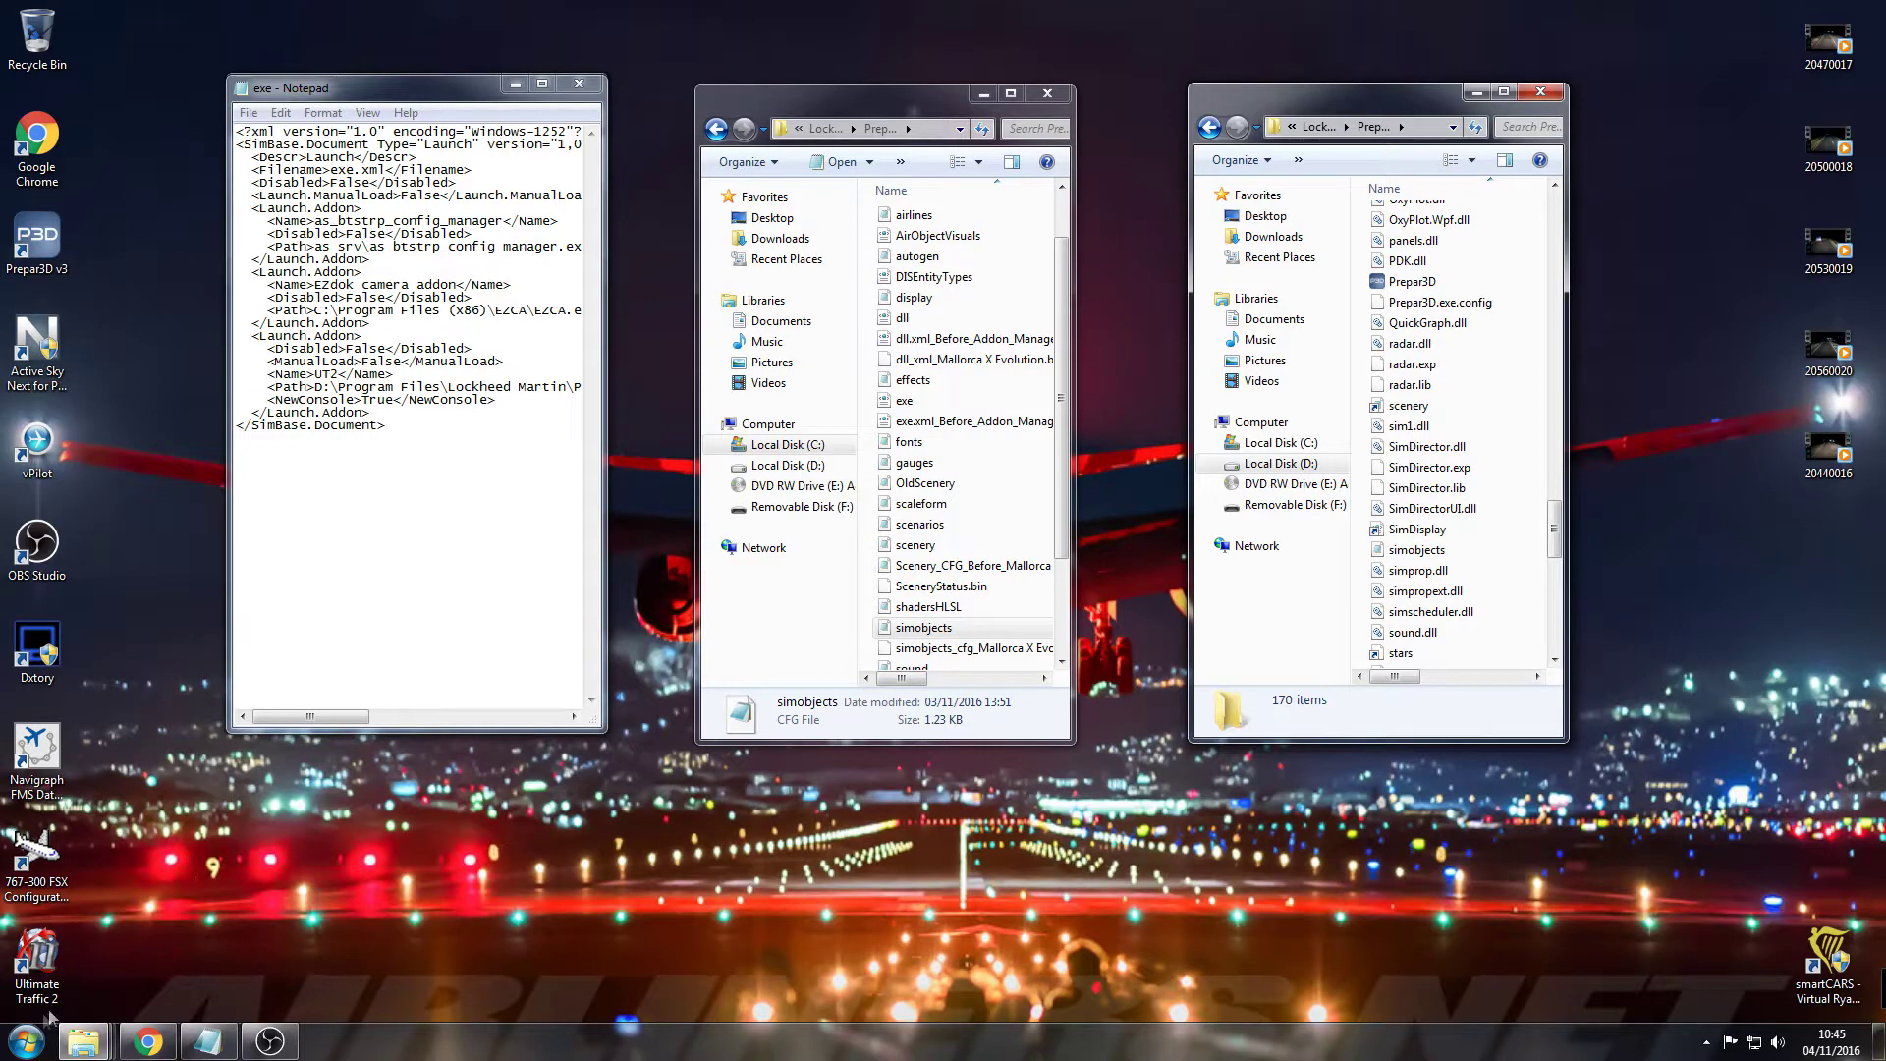
# - Launch the Migration Tool from Start > All Programs > Flightsim Estonia > Migration Tool
pyautogui.click(30, 1044)
pyautogui.click(536, 919)
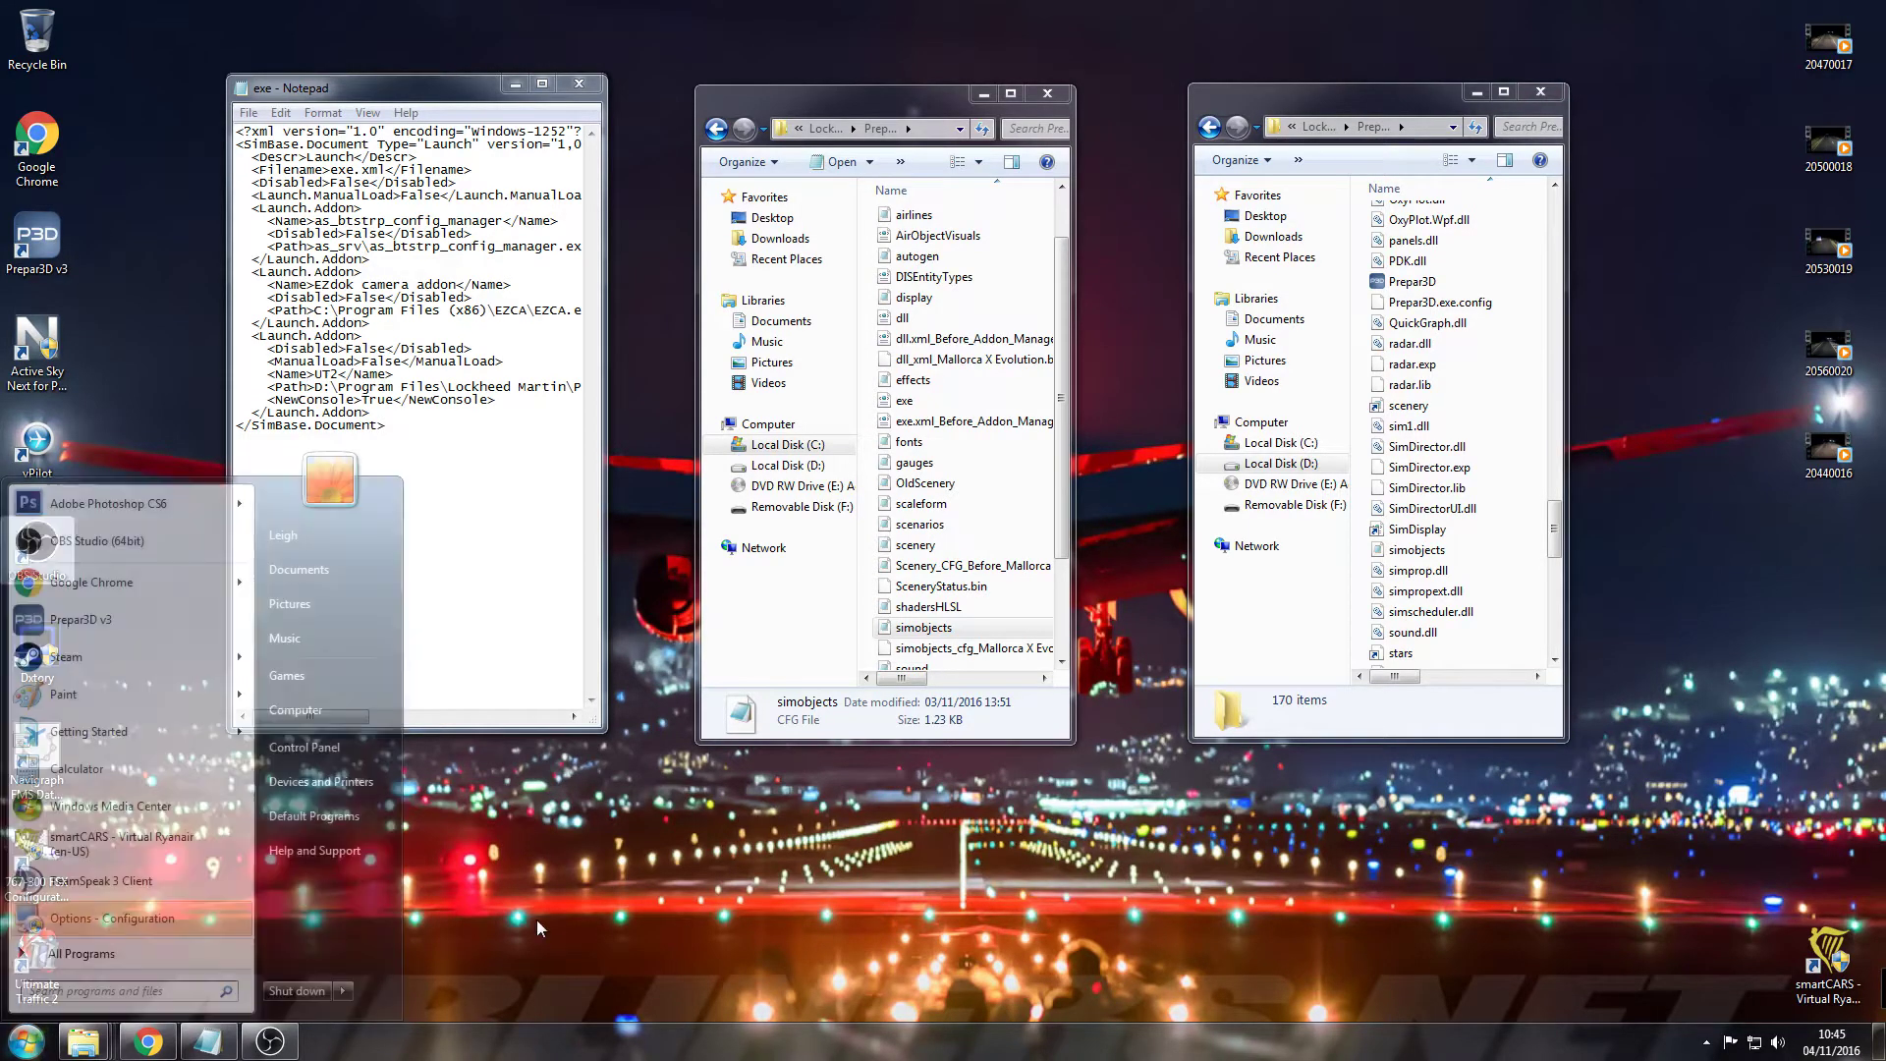
pyautogui.click(27, 1039)
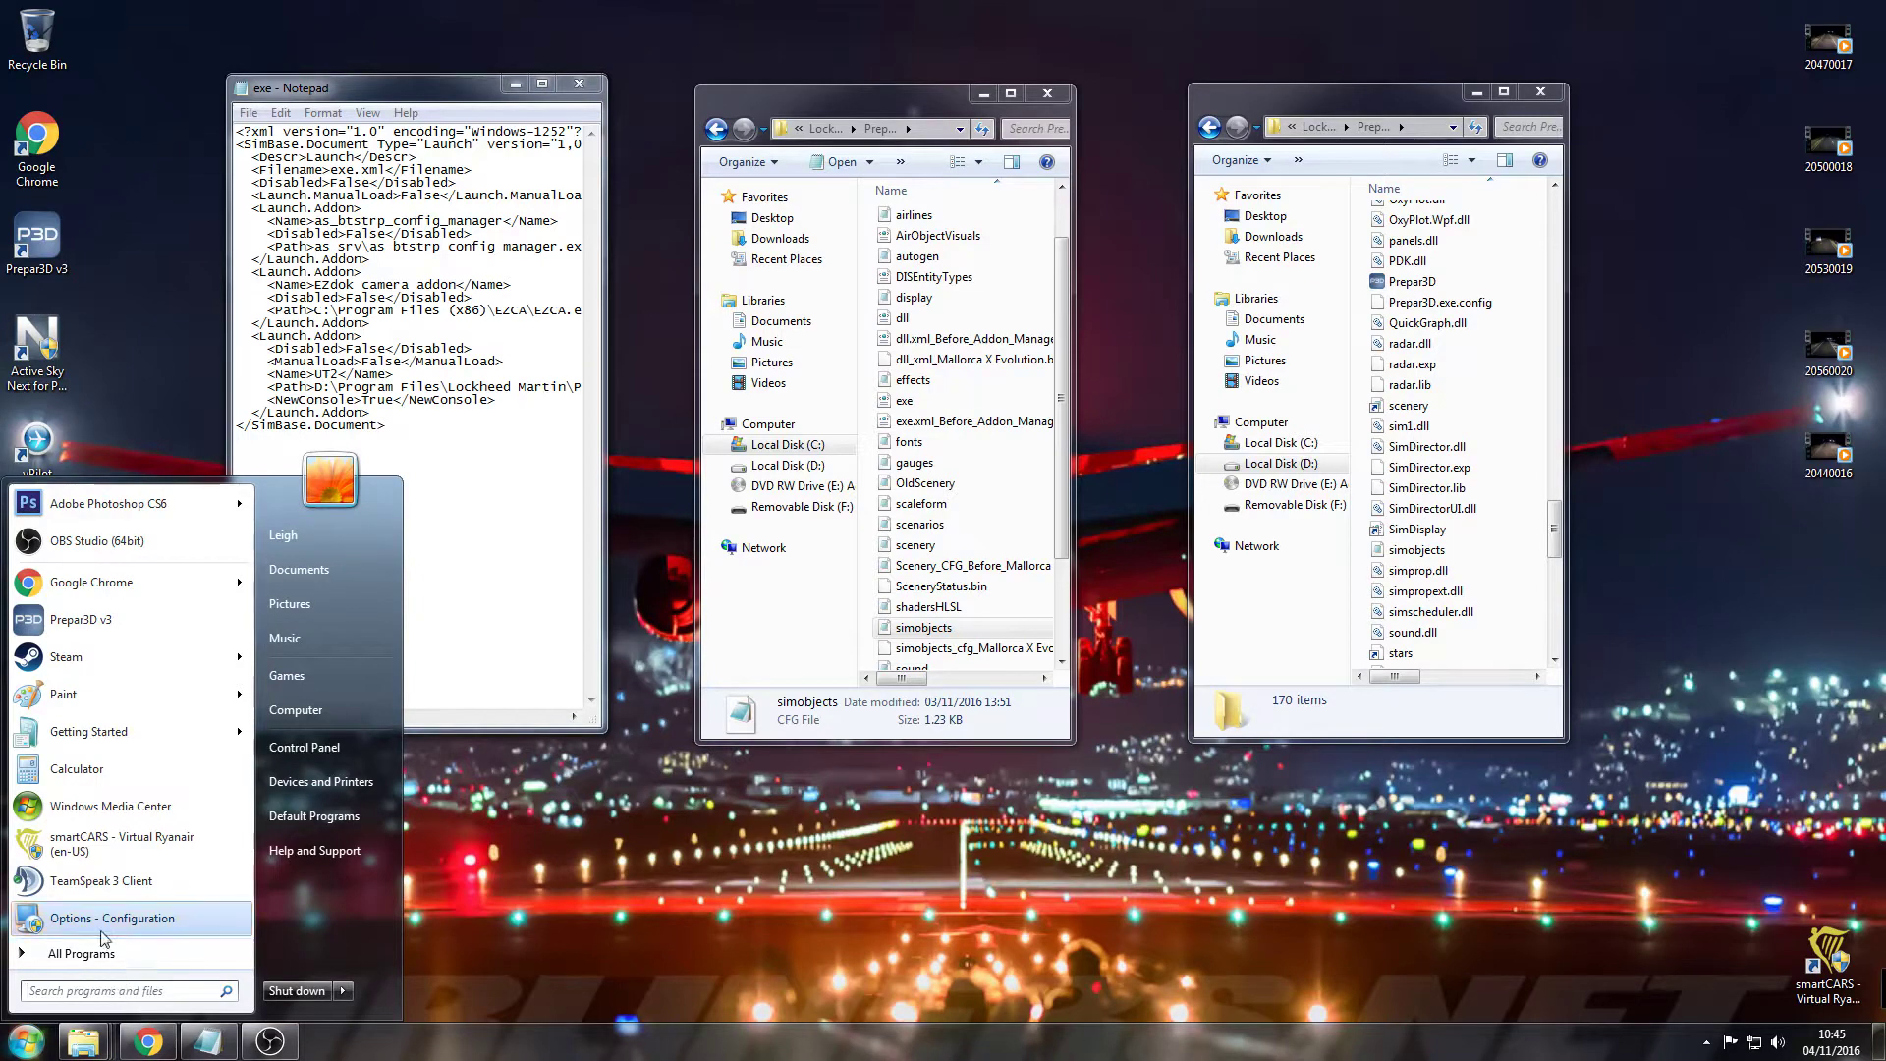
pyautogui.click(78, 953)
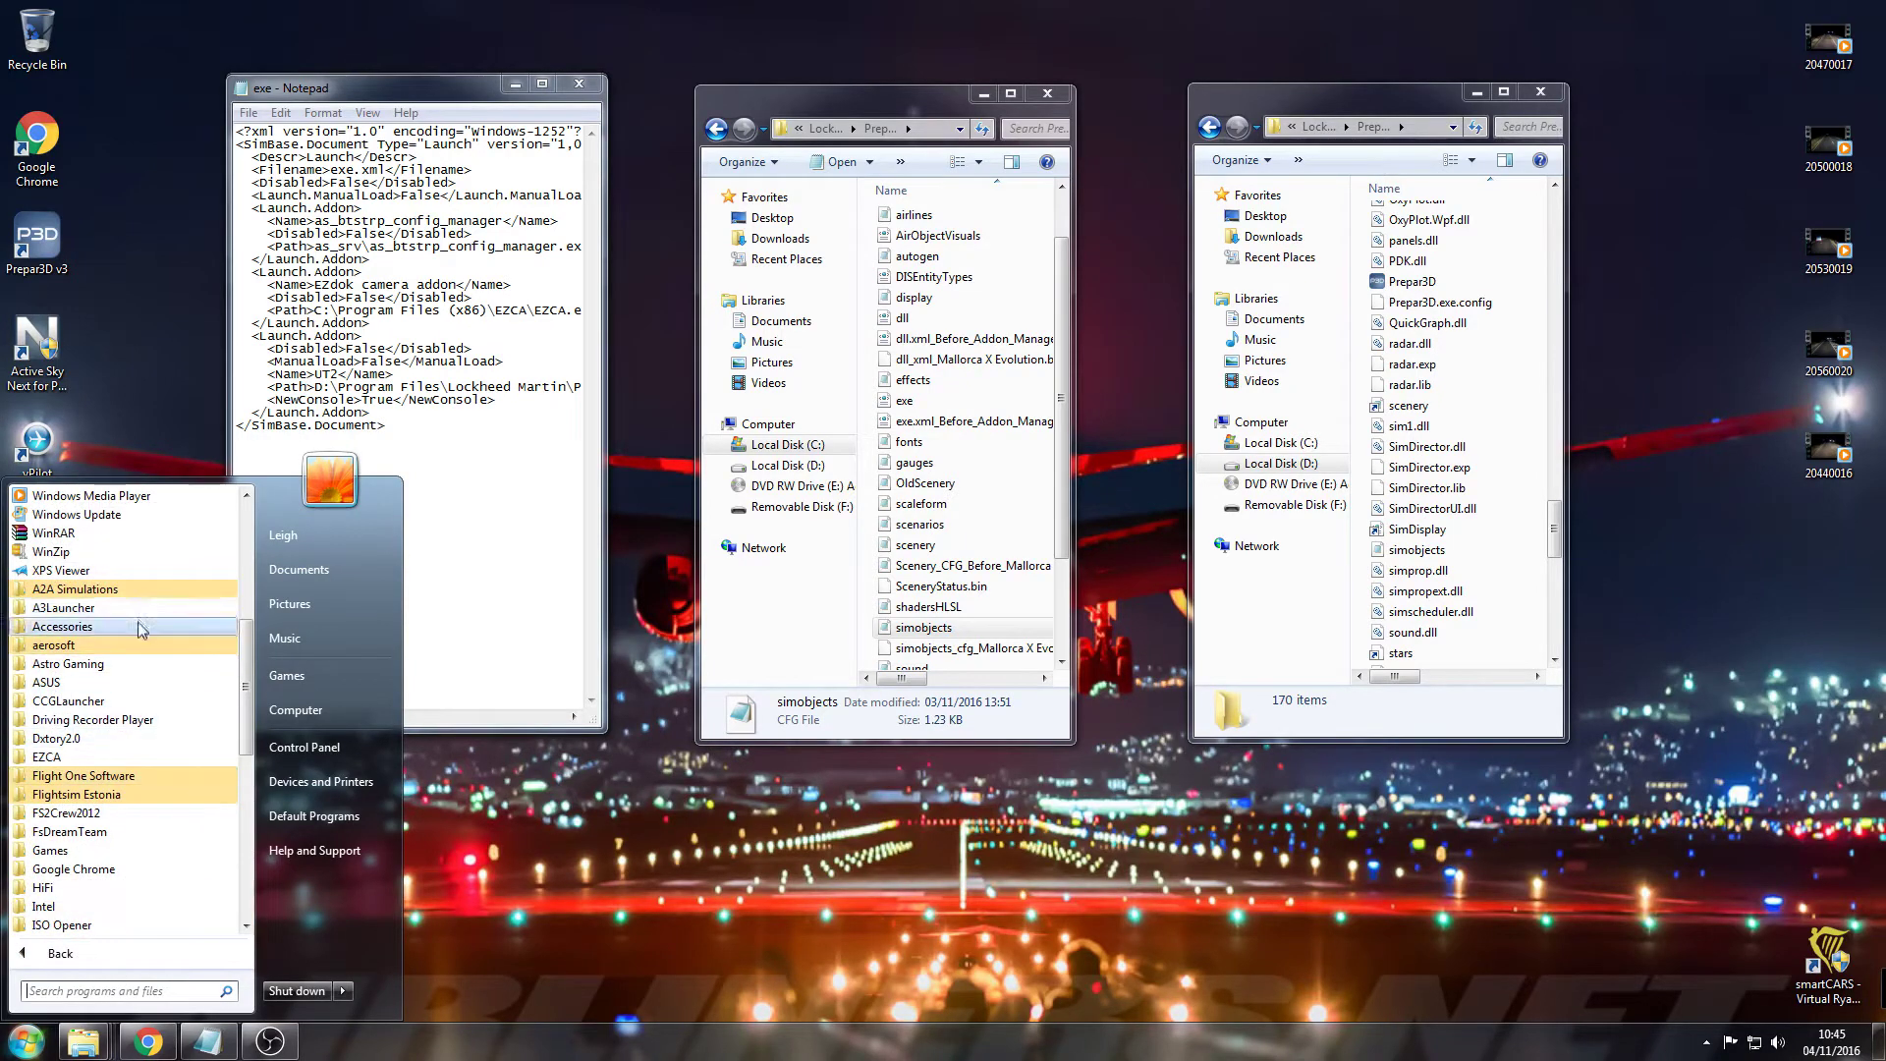
pyautogui.click(128, 795)
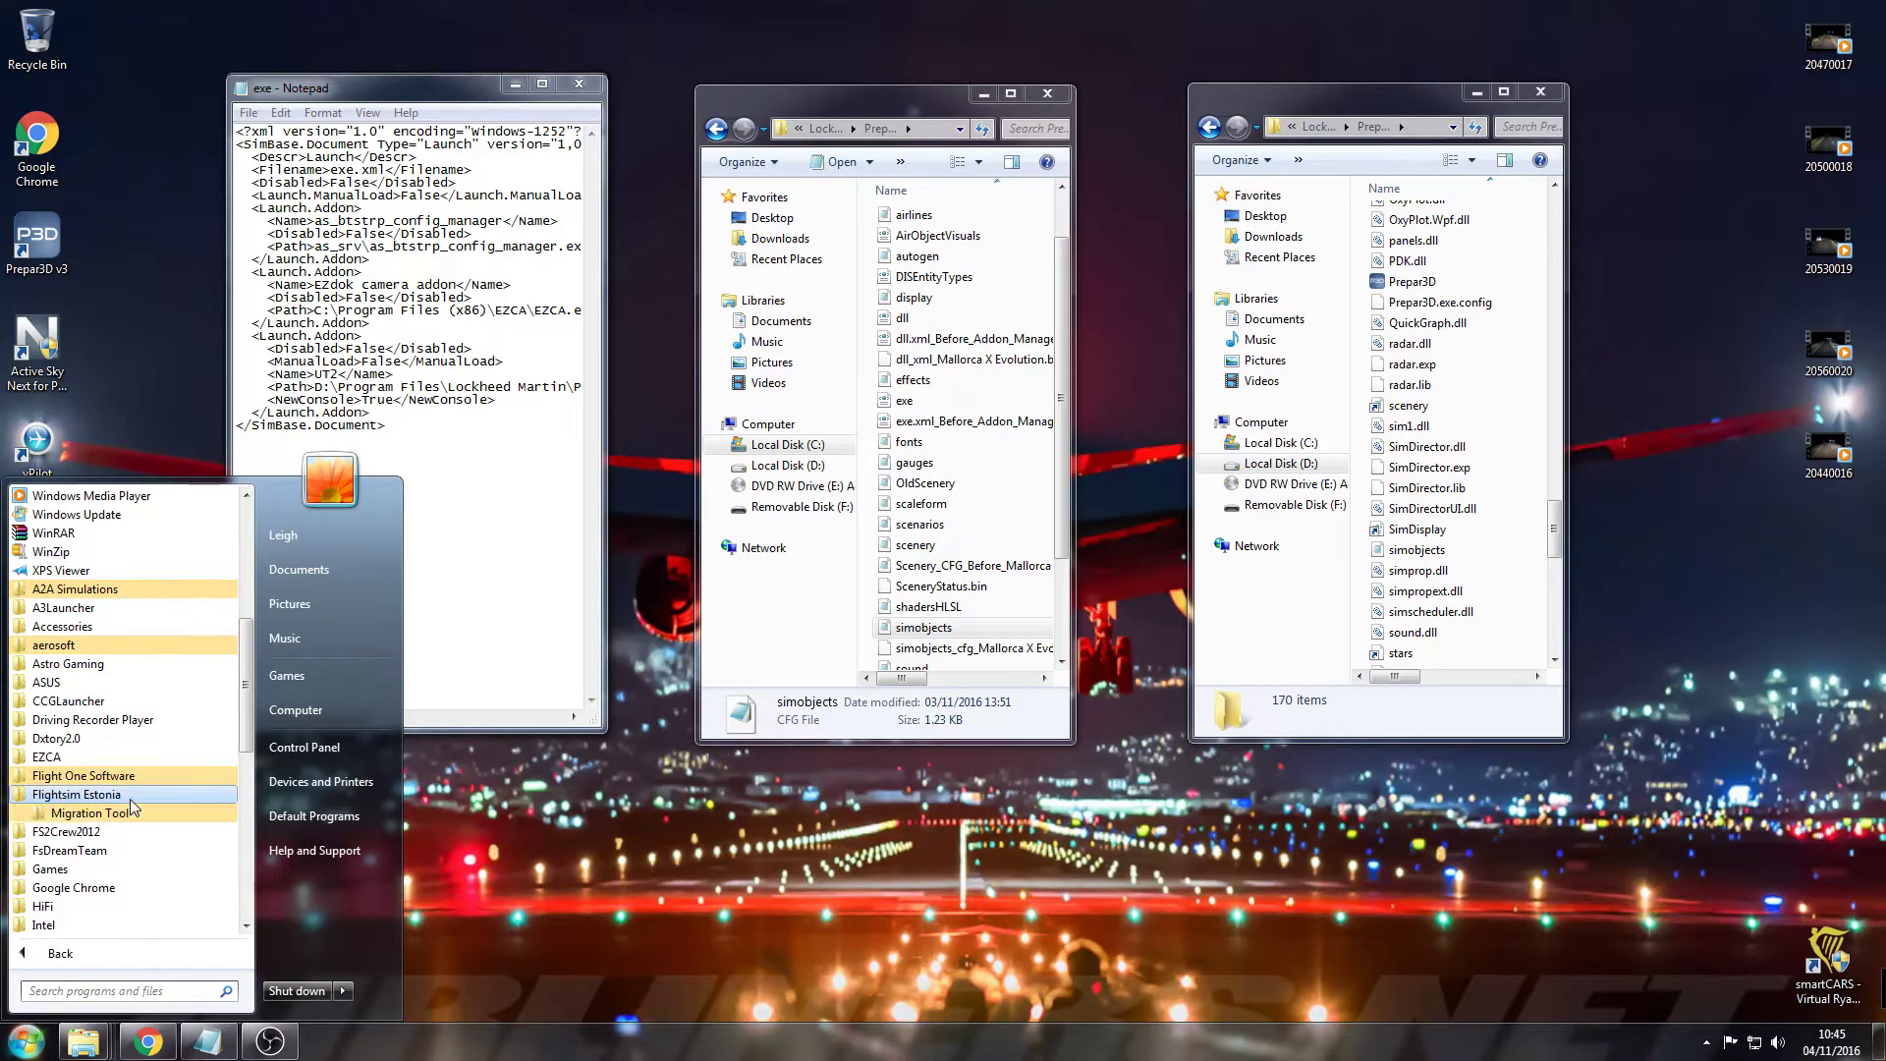
pyautogui.click(130, 814)
pyautogui.click(108, 860)
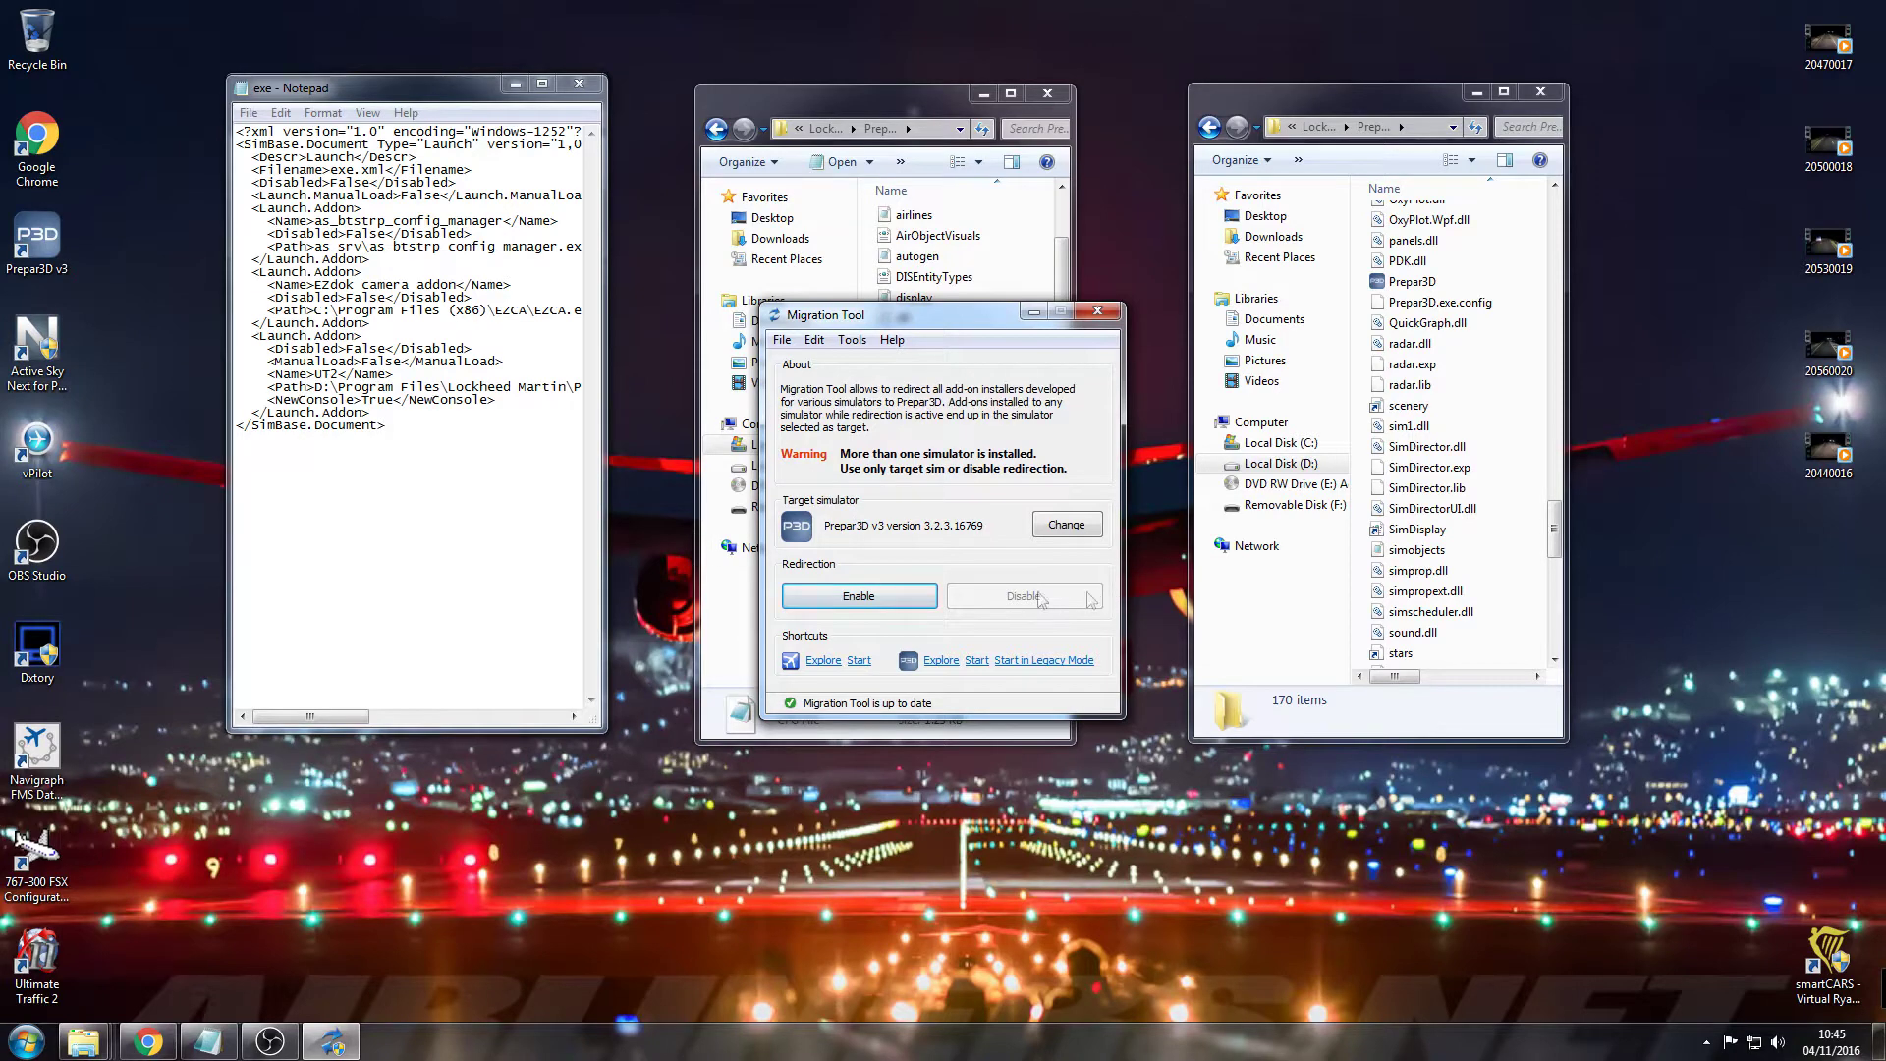
# - Enable, then disable Prepar3D v3 add-on redirection, acknowledging each message, and minimize the tool
pyautogui.click(869, 601)
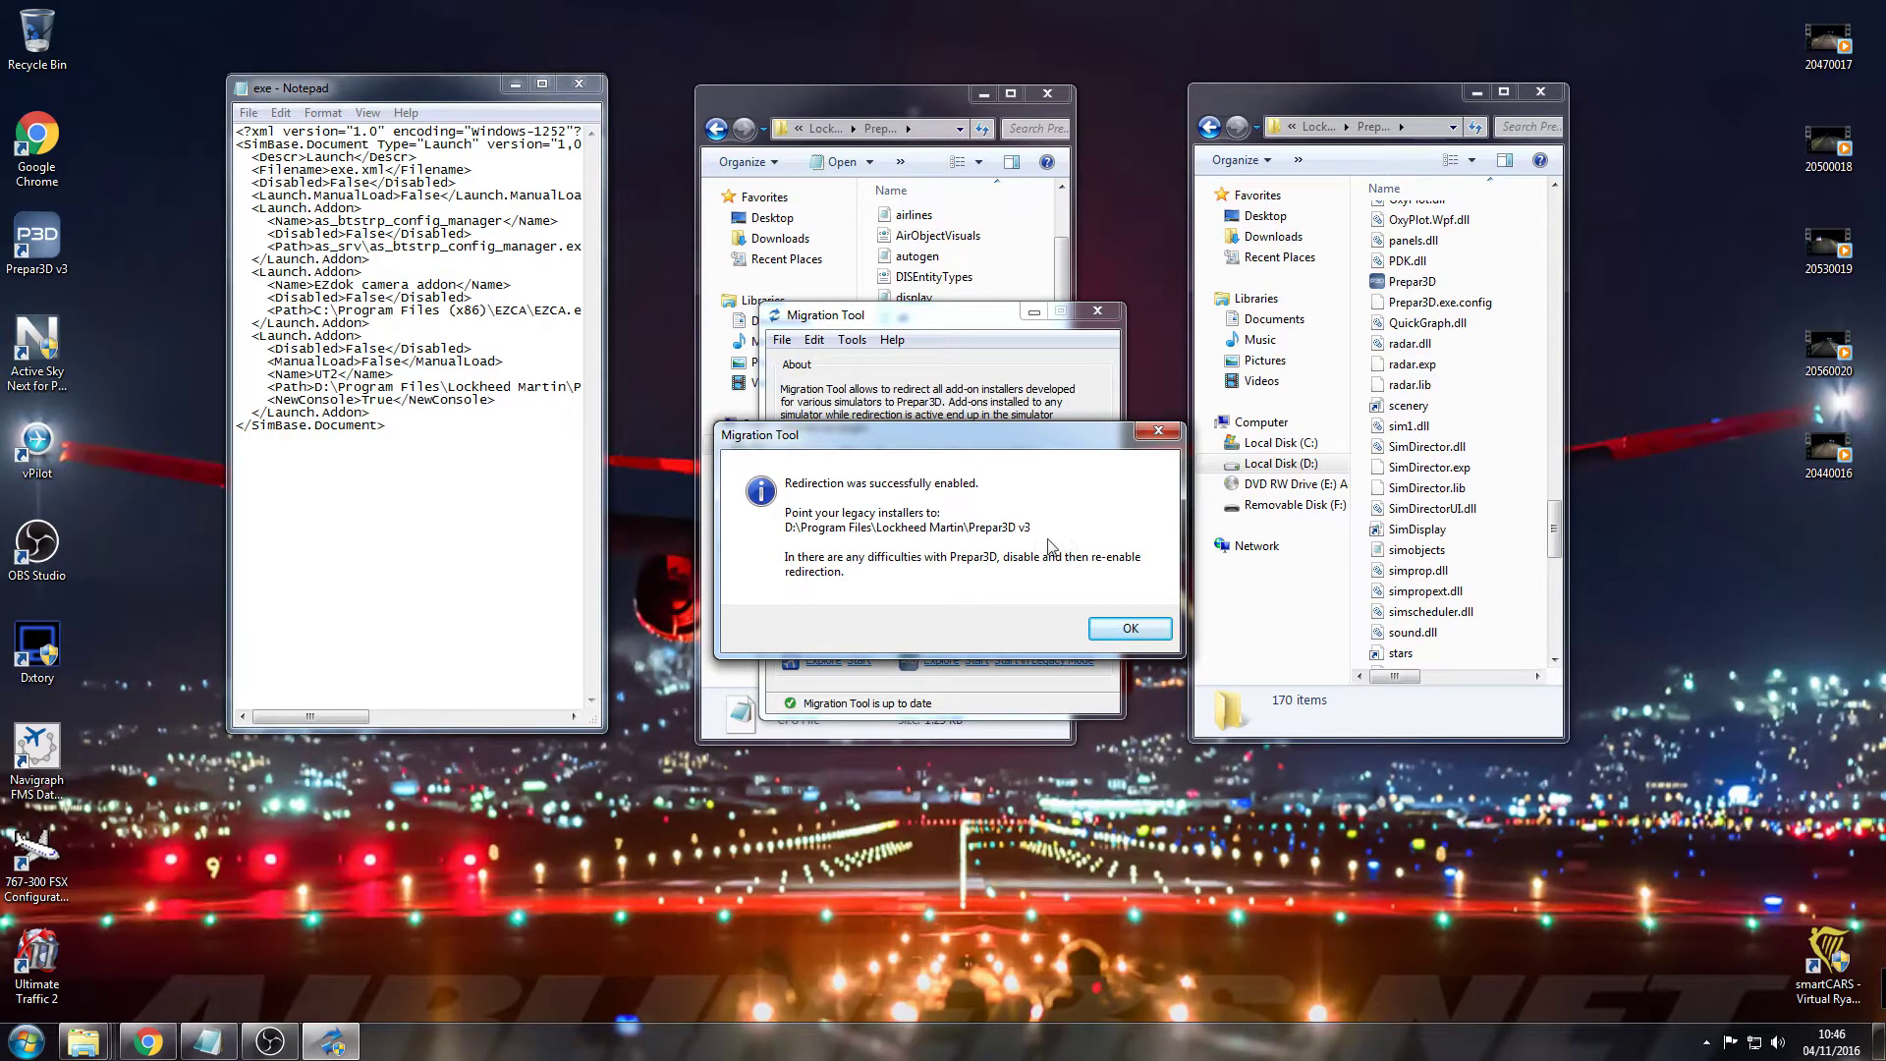
pyautogui.click(1130, 632)
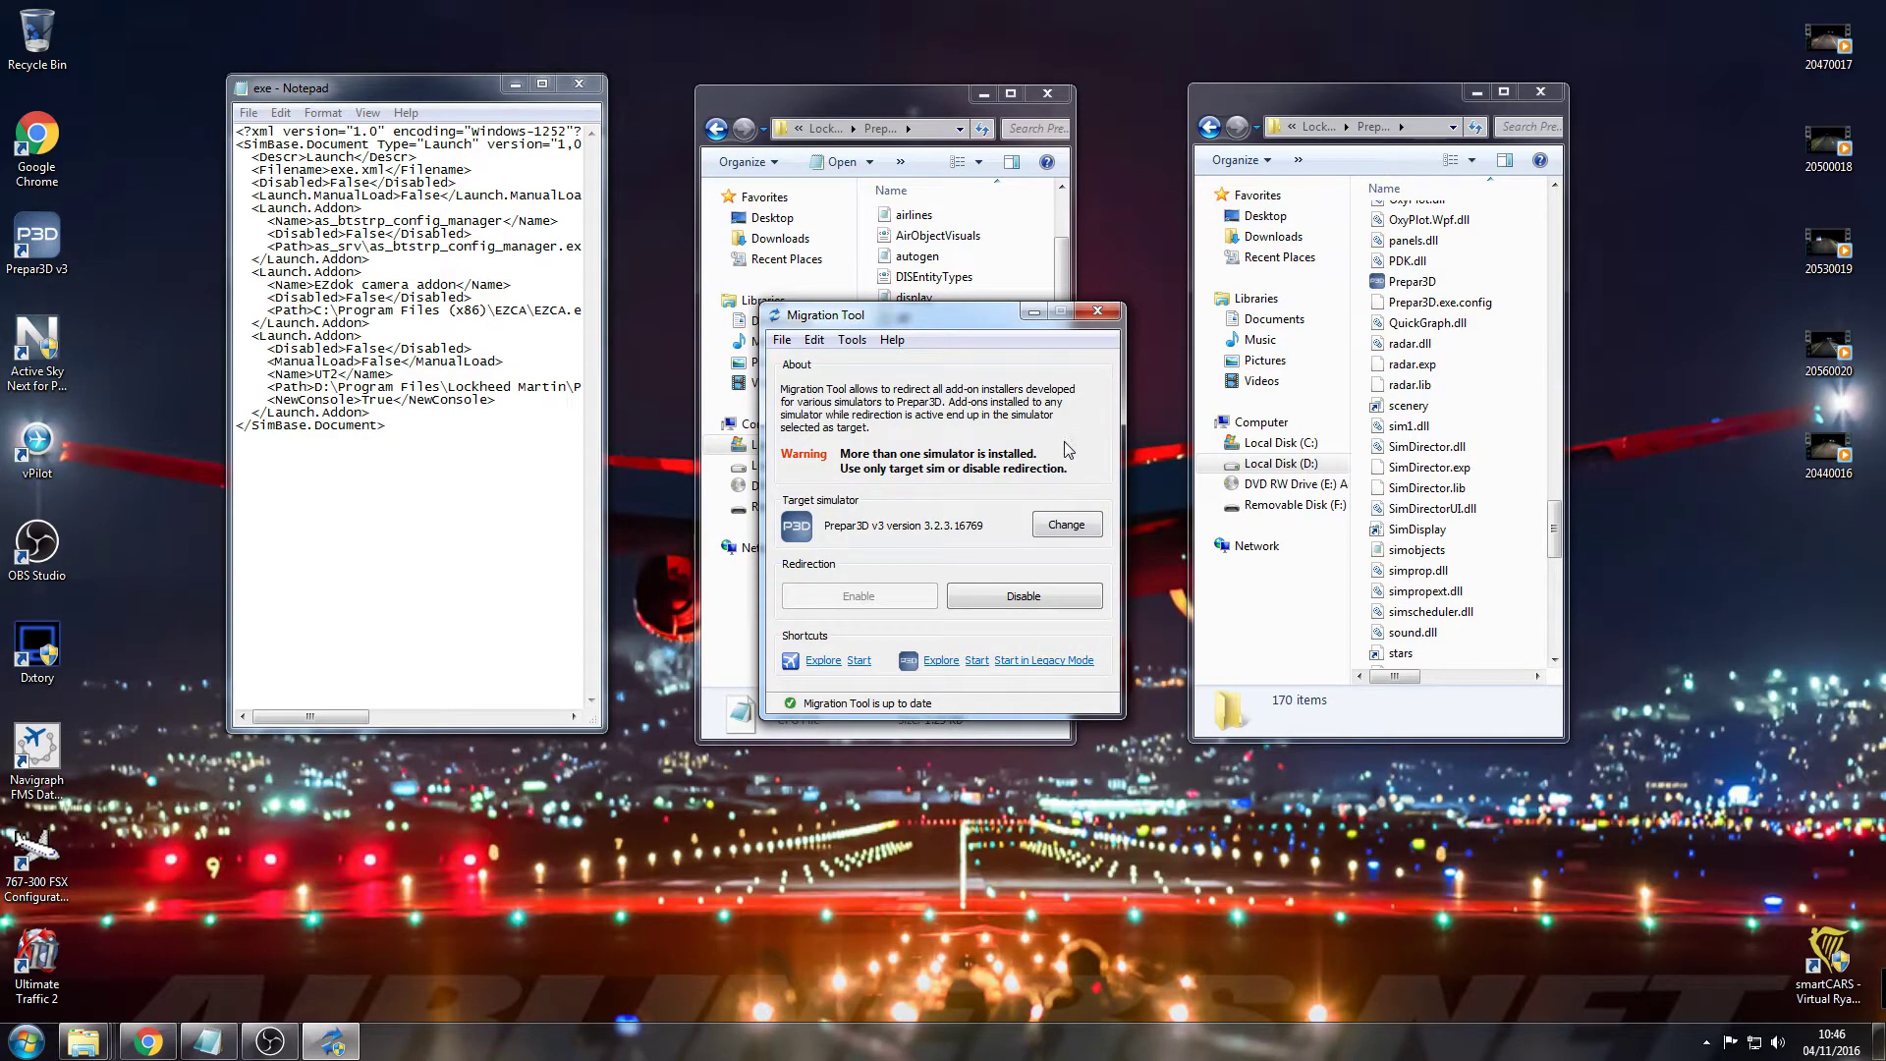
pyautogui.click(1018, 598)
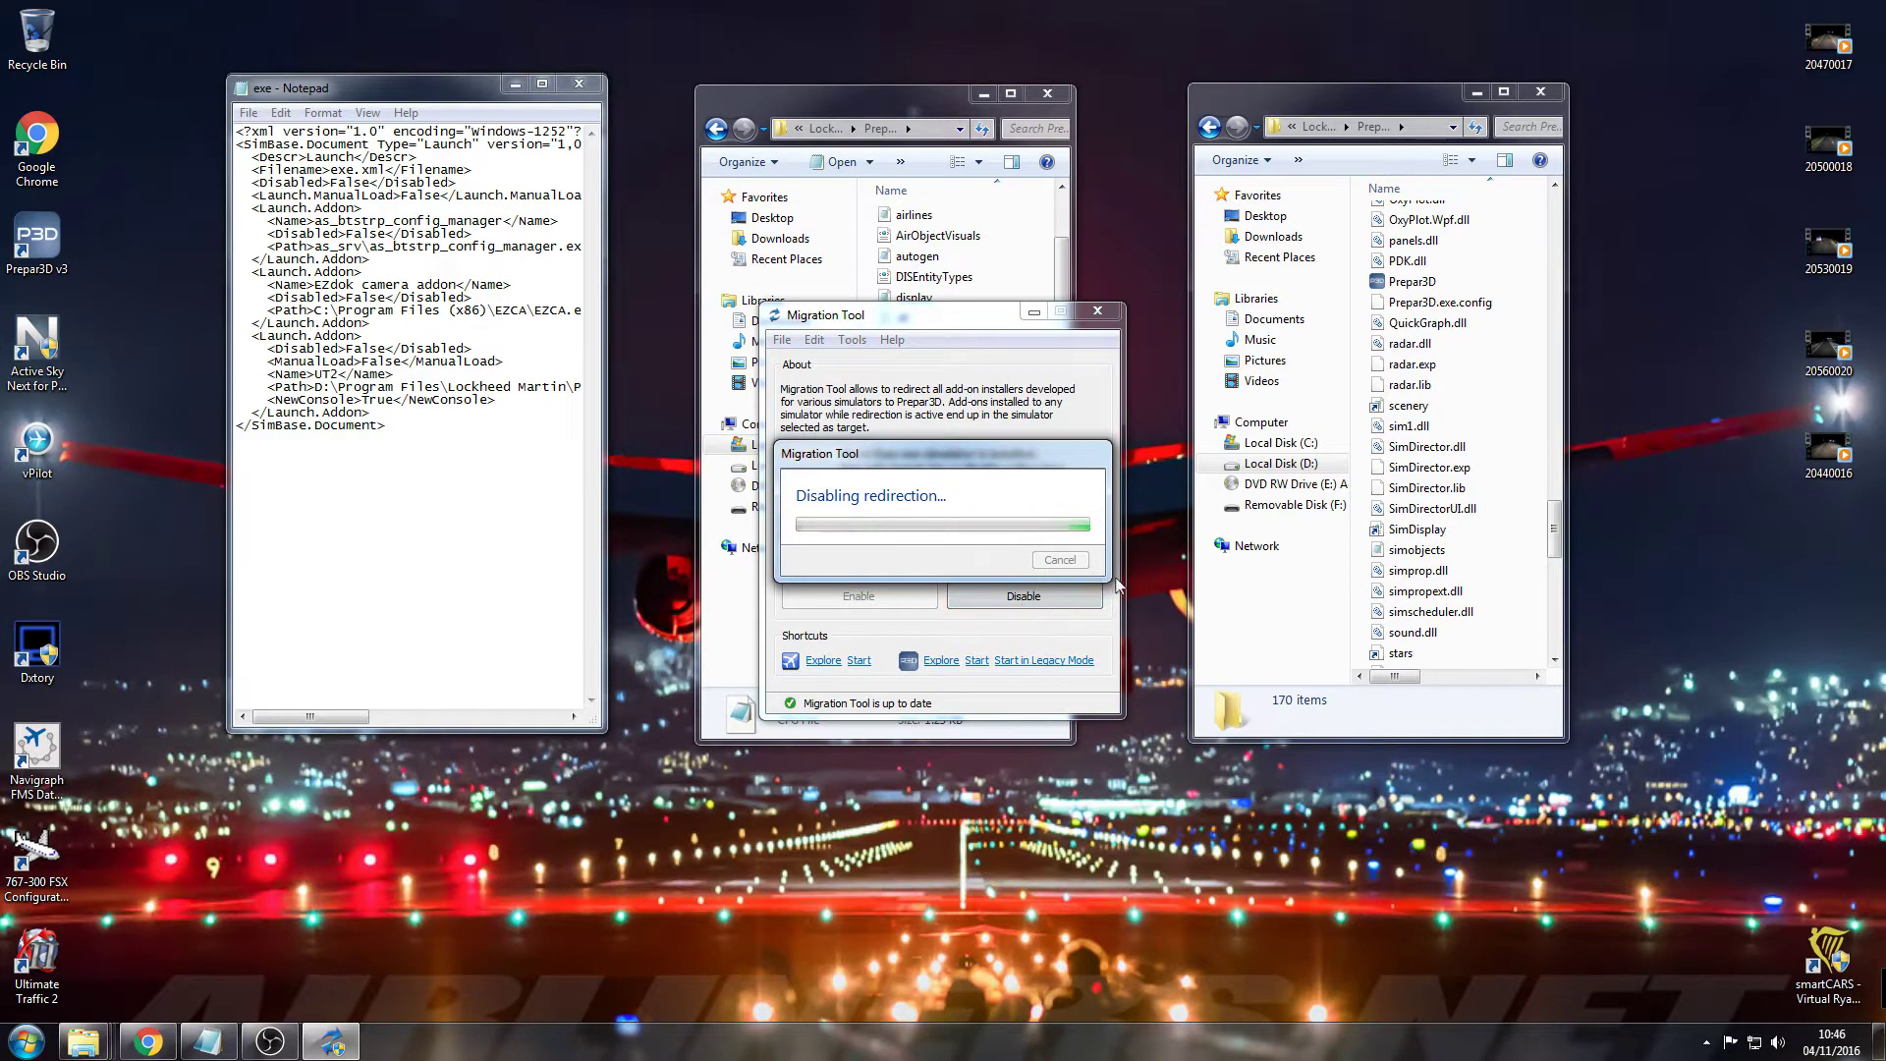
pyautogui.click(1043, 592)
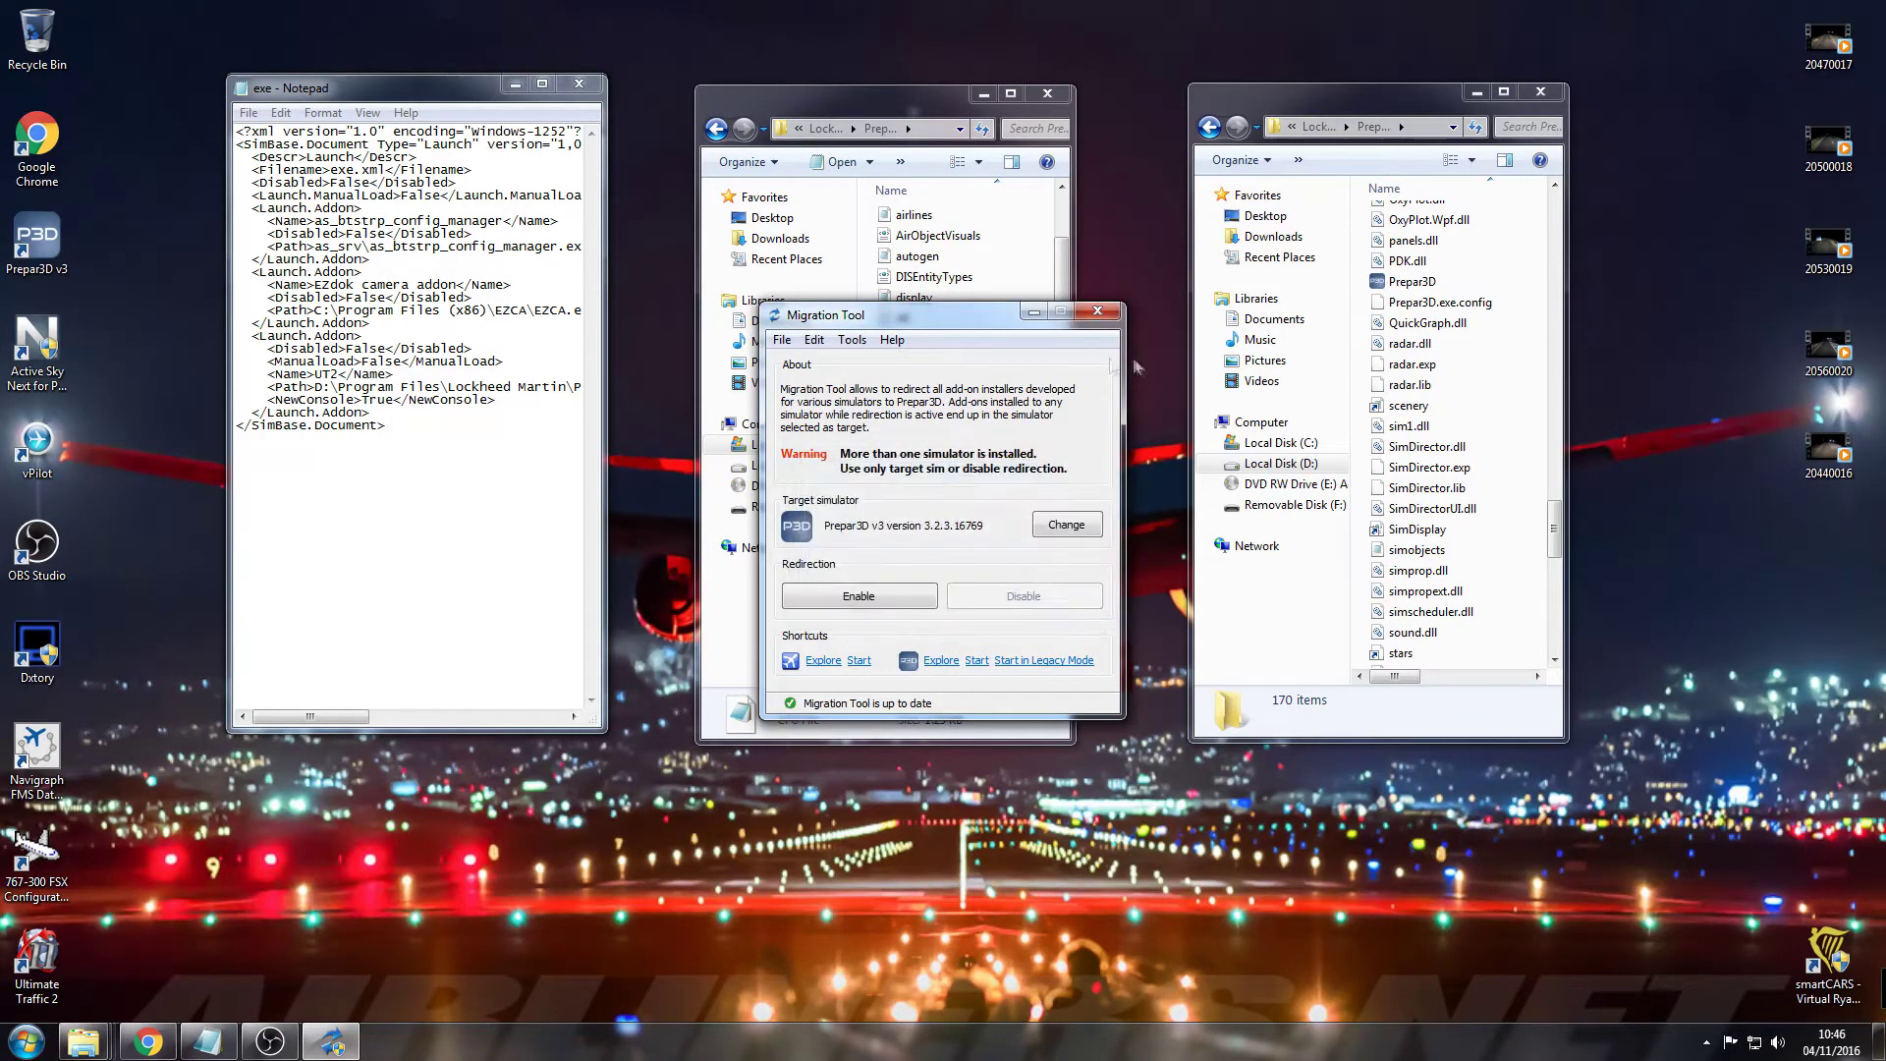
pyautogui.click(1030, 314)
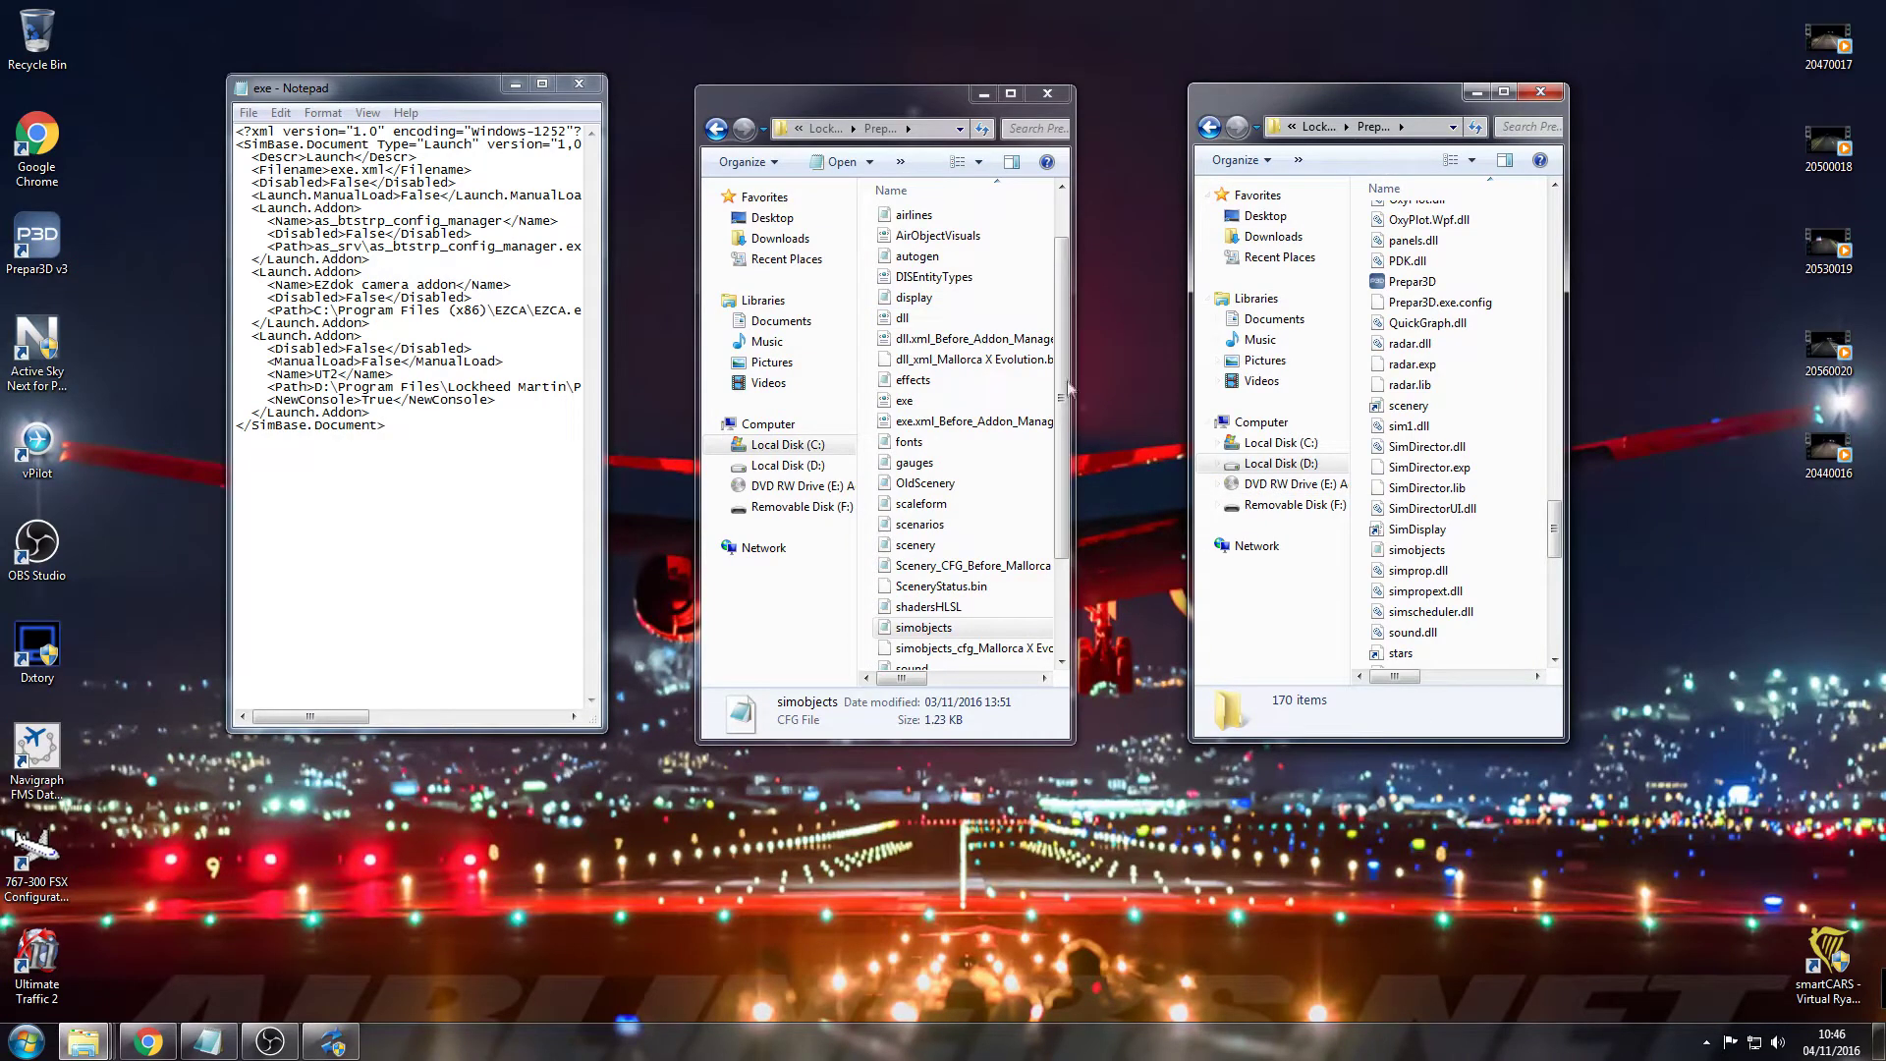
# - Widen the ProgramData Prepar3D v3 window, view its full path, and open simobjects in Notepad
pyautogui.moveTo(1073, 393); pyautogui.dragTo(1169, 393)
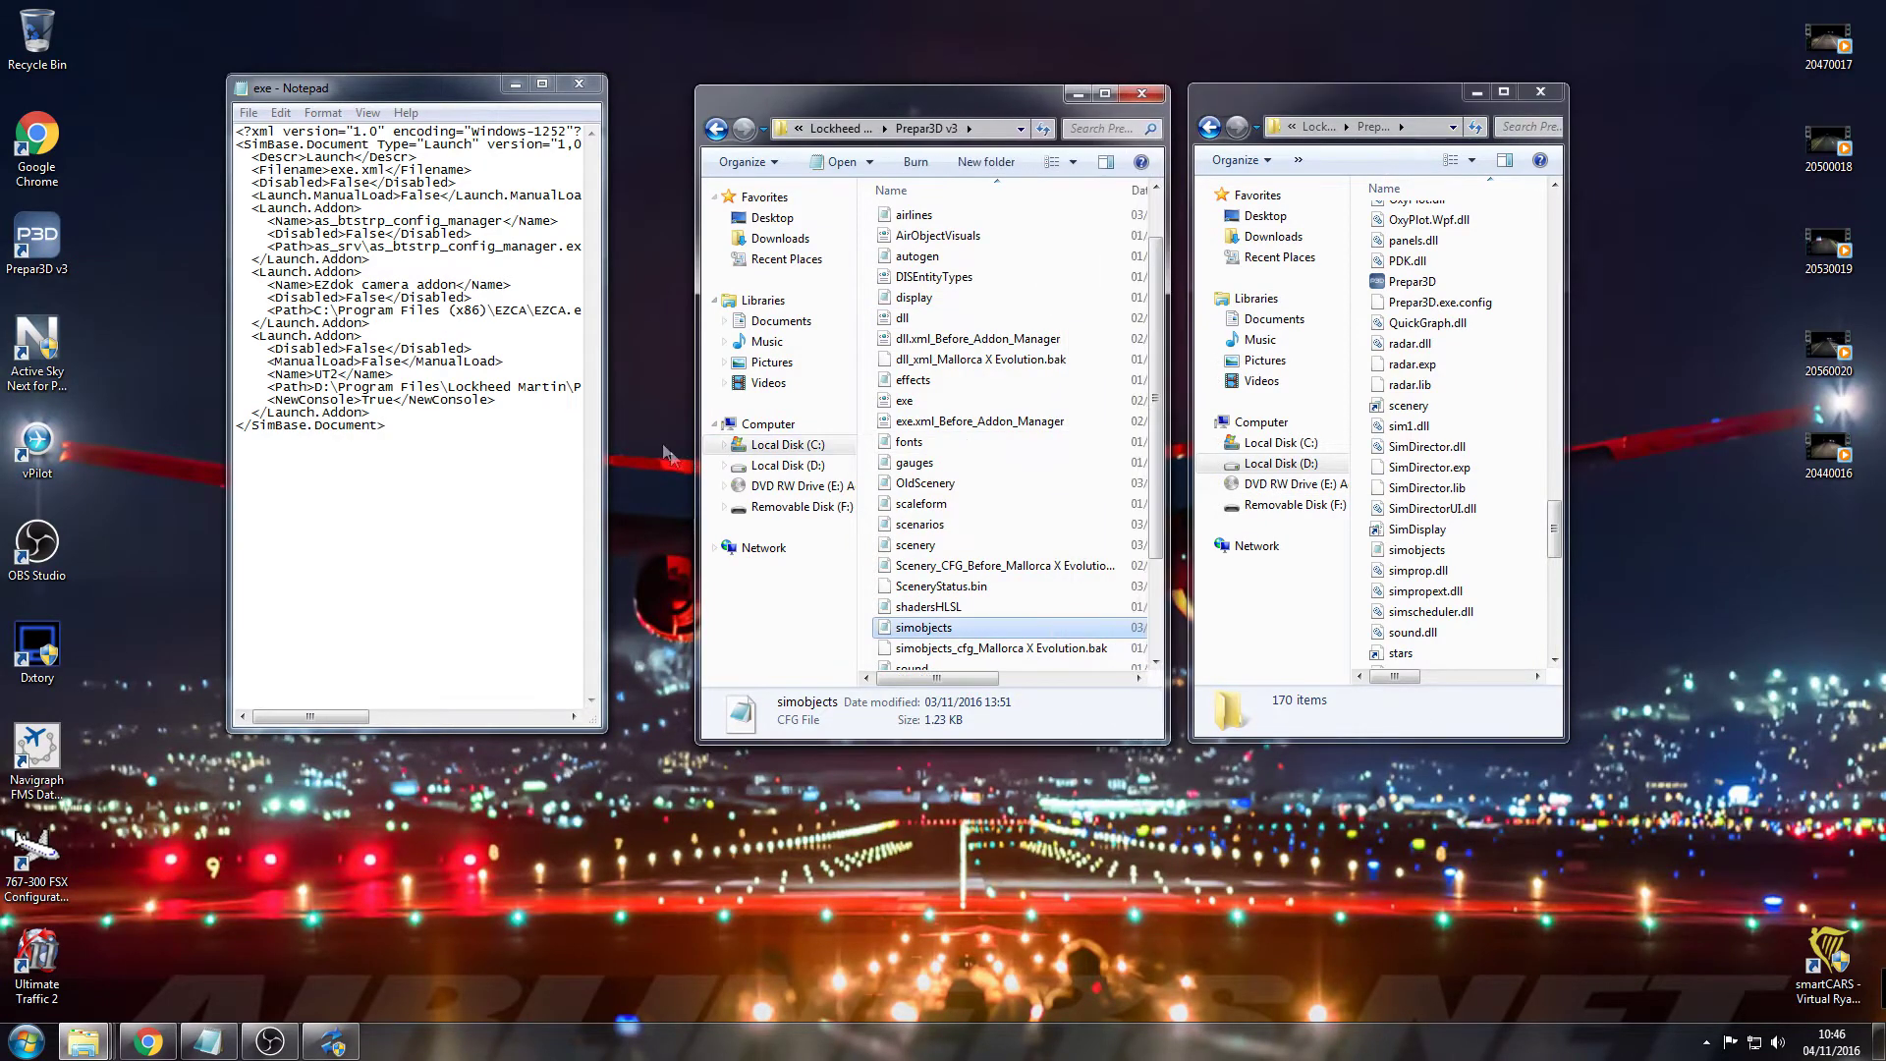
pyautogui.moveTo(697, 461); pyautogui.dragTo(644, 462)
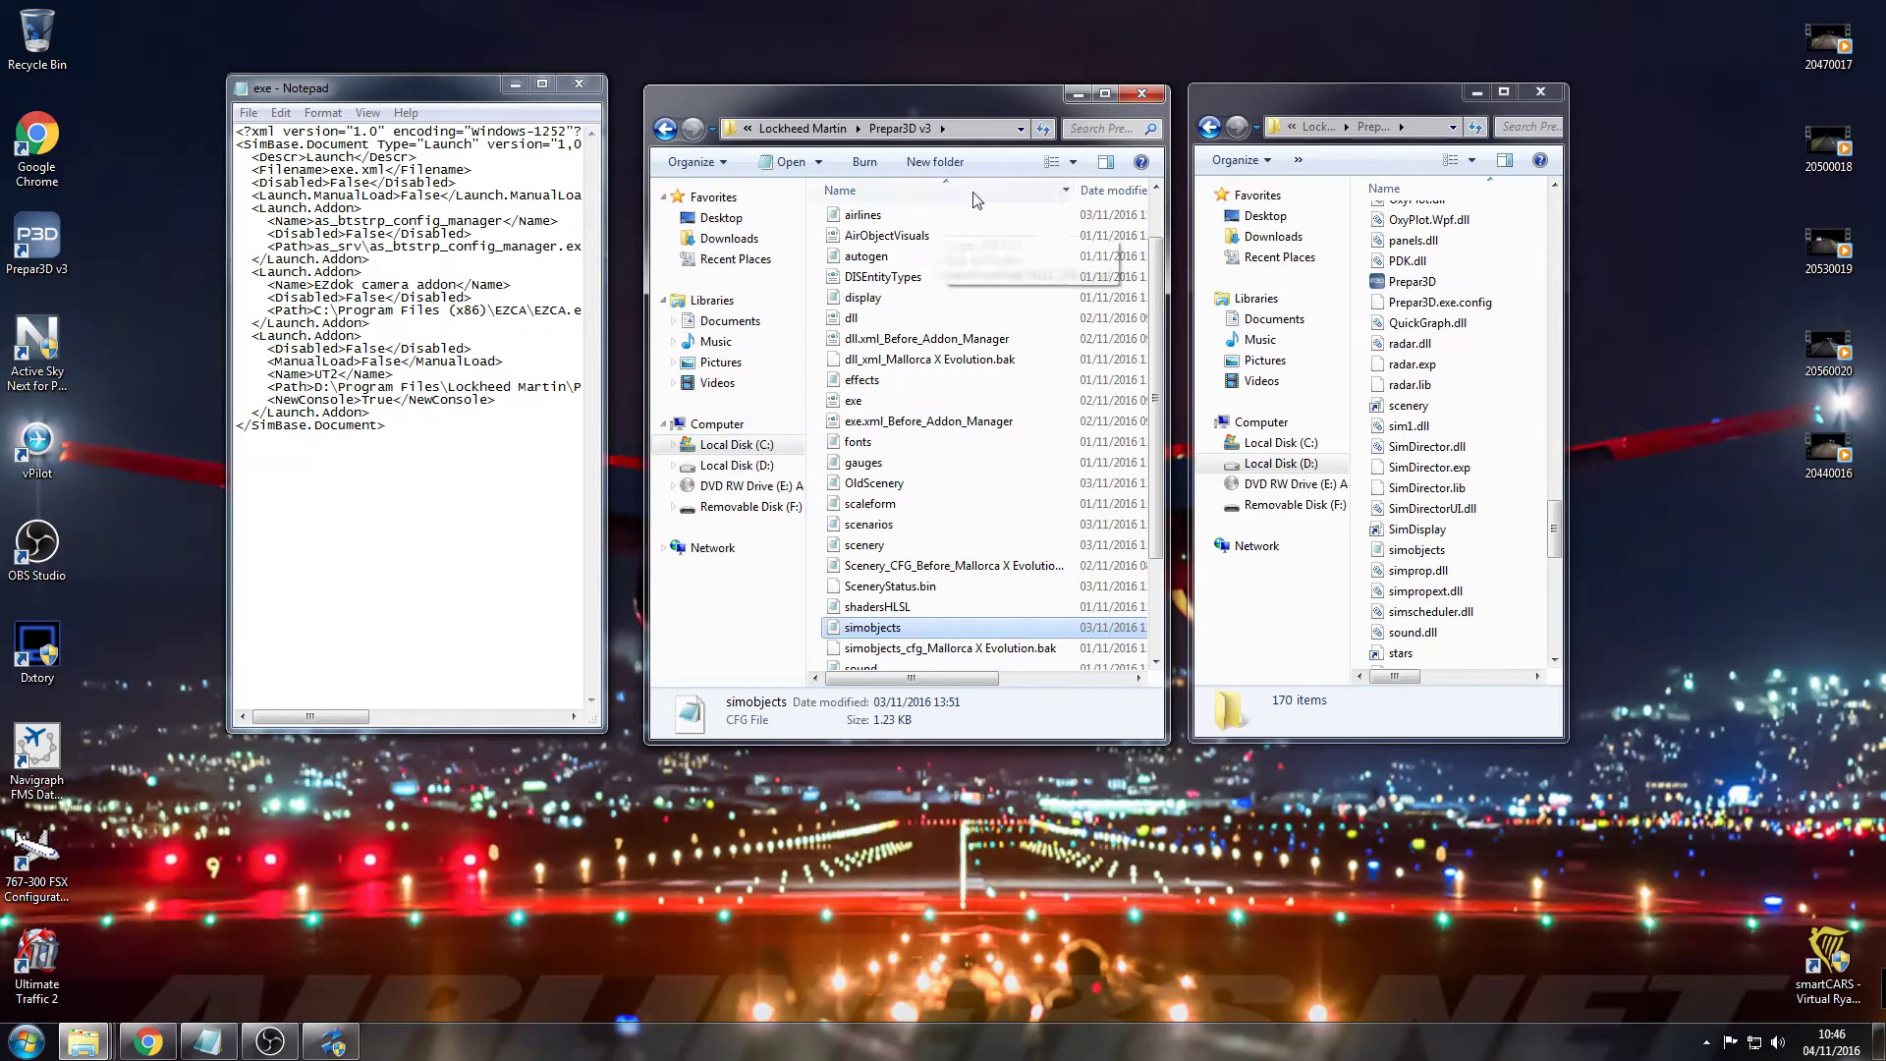
pyautogui.click(991, 130)
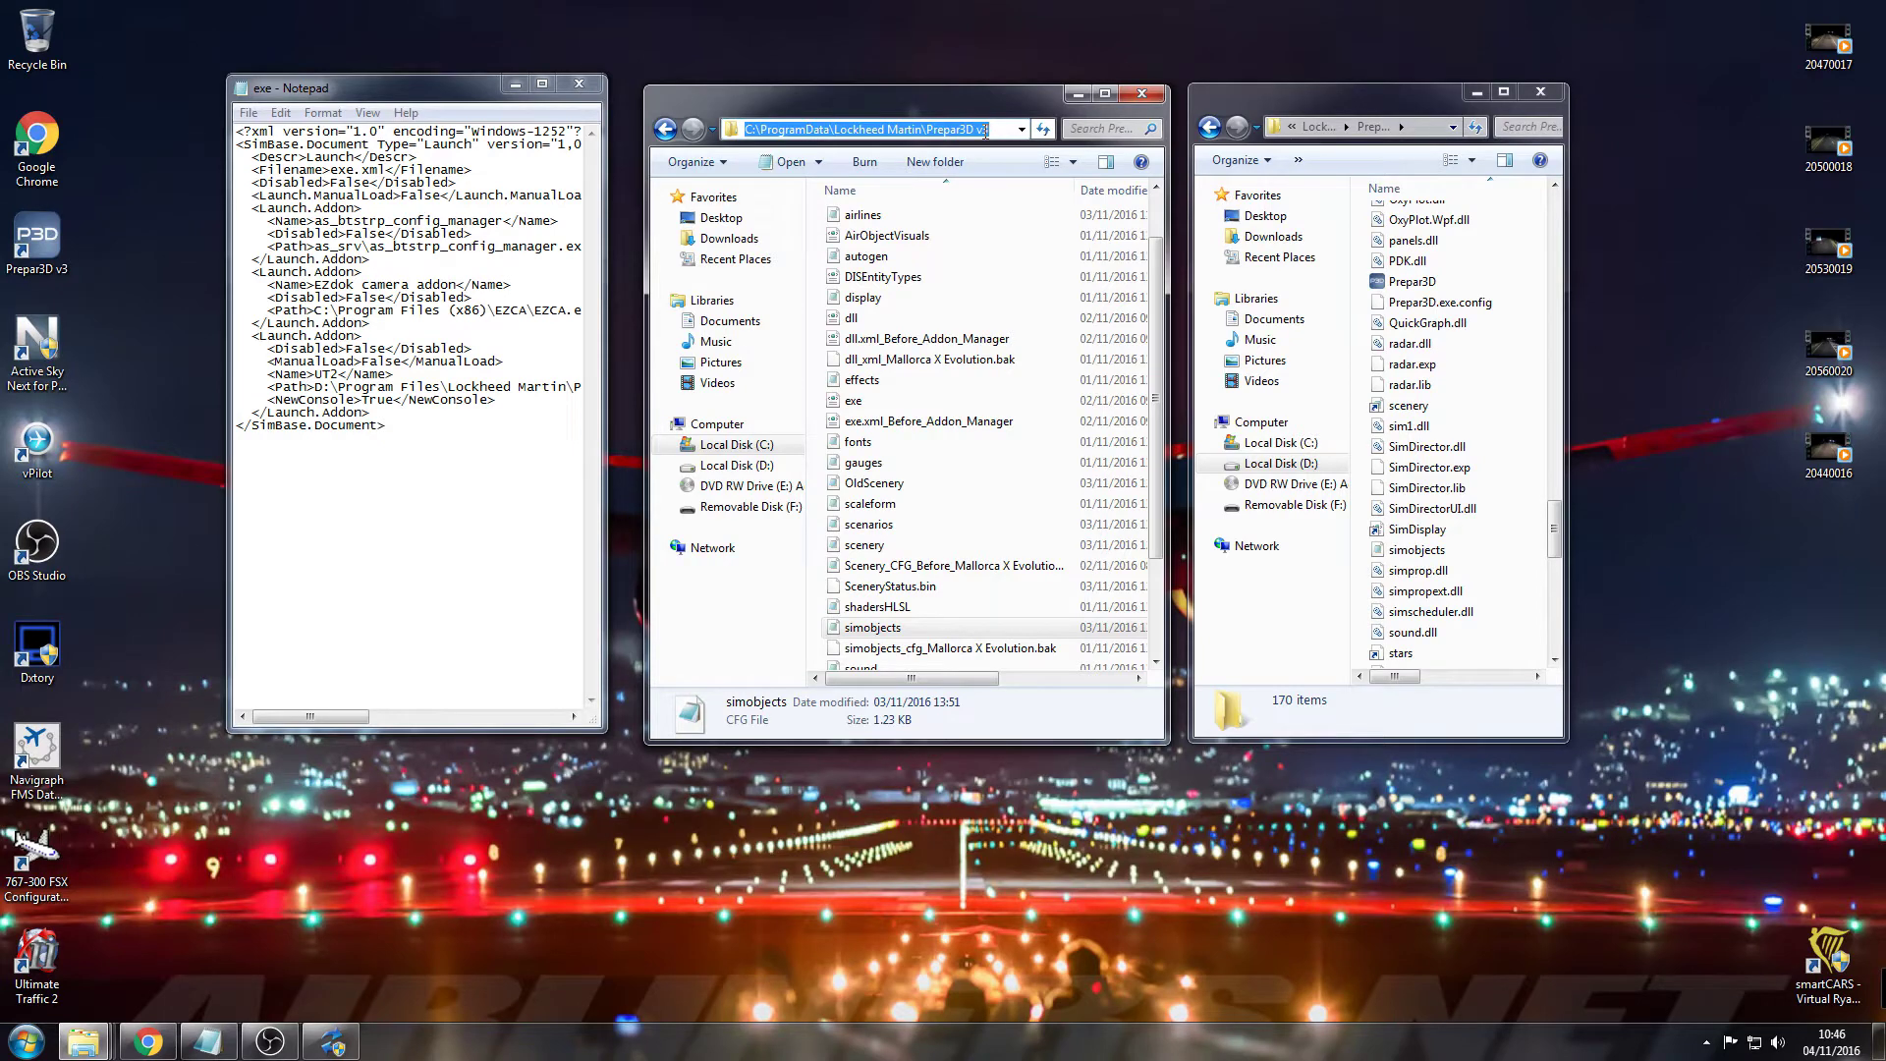
pyautogui.rightClick(875, 633)
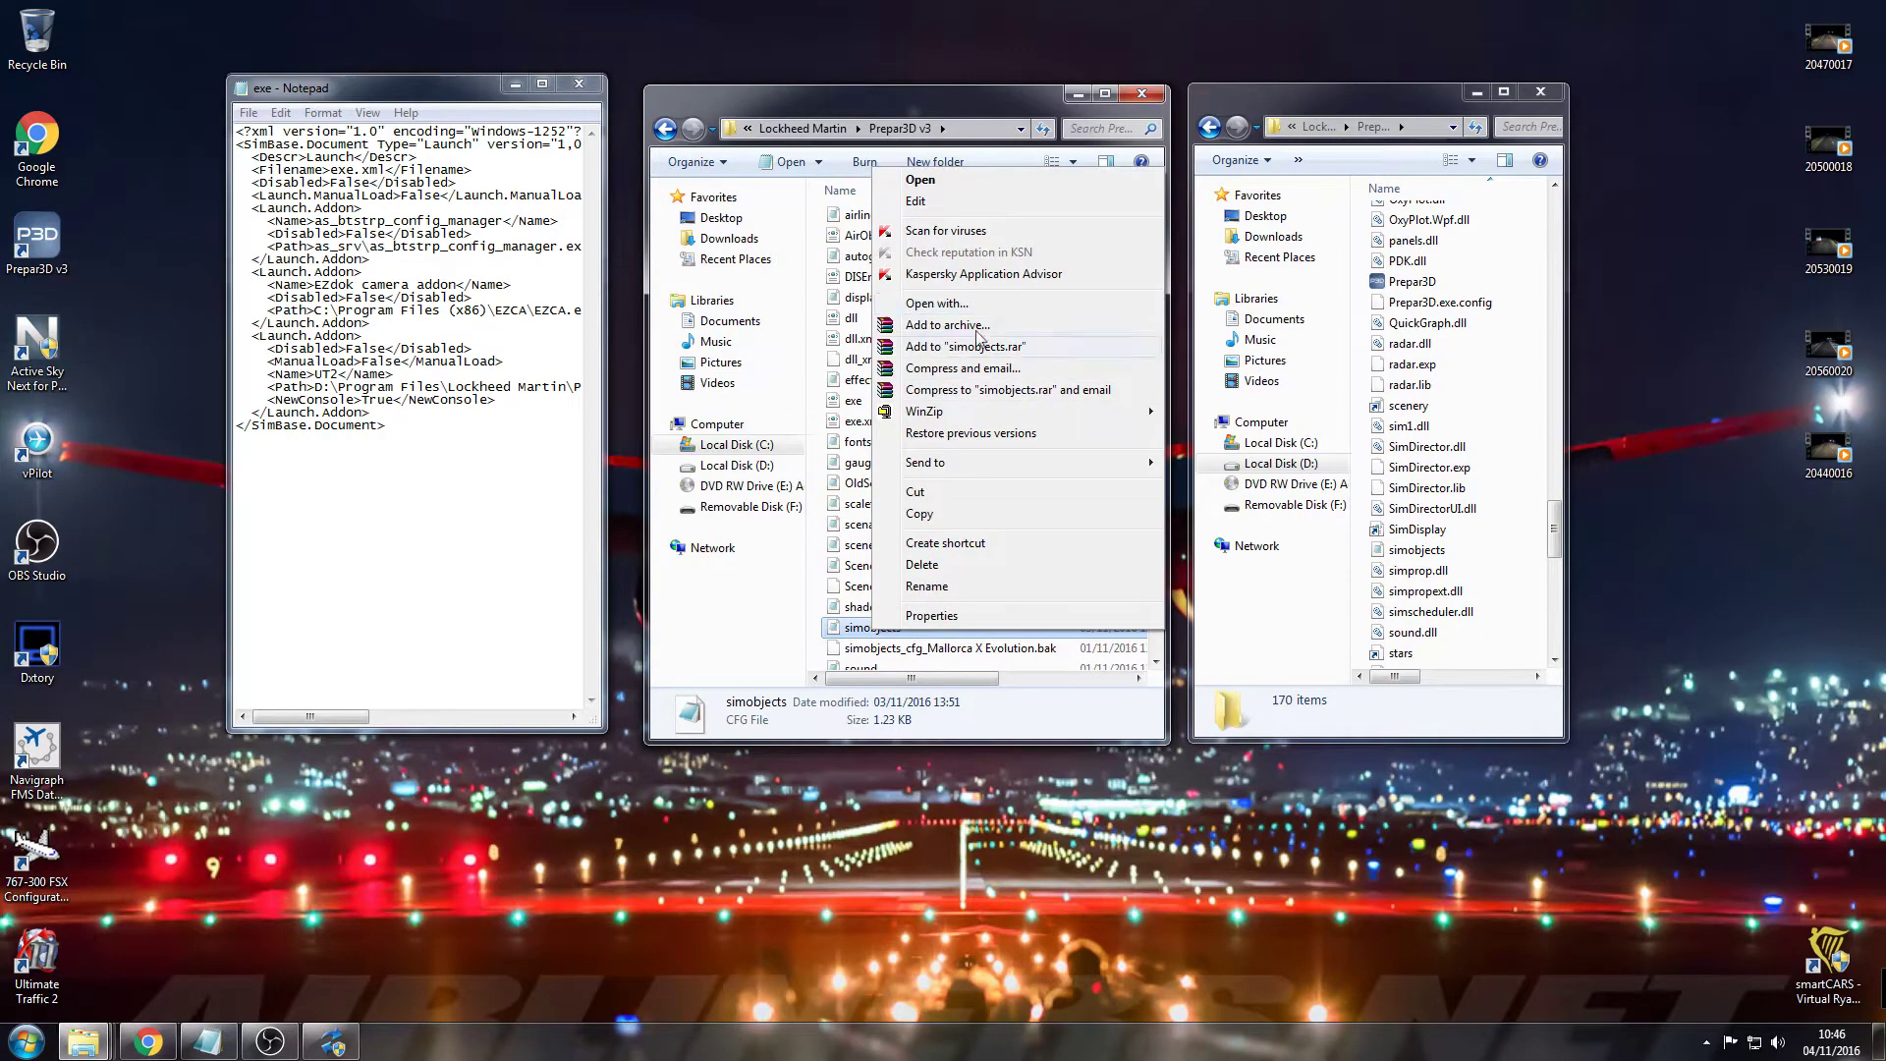
pyautogui.press('Return')
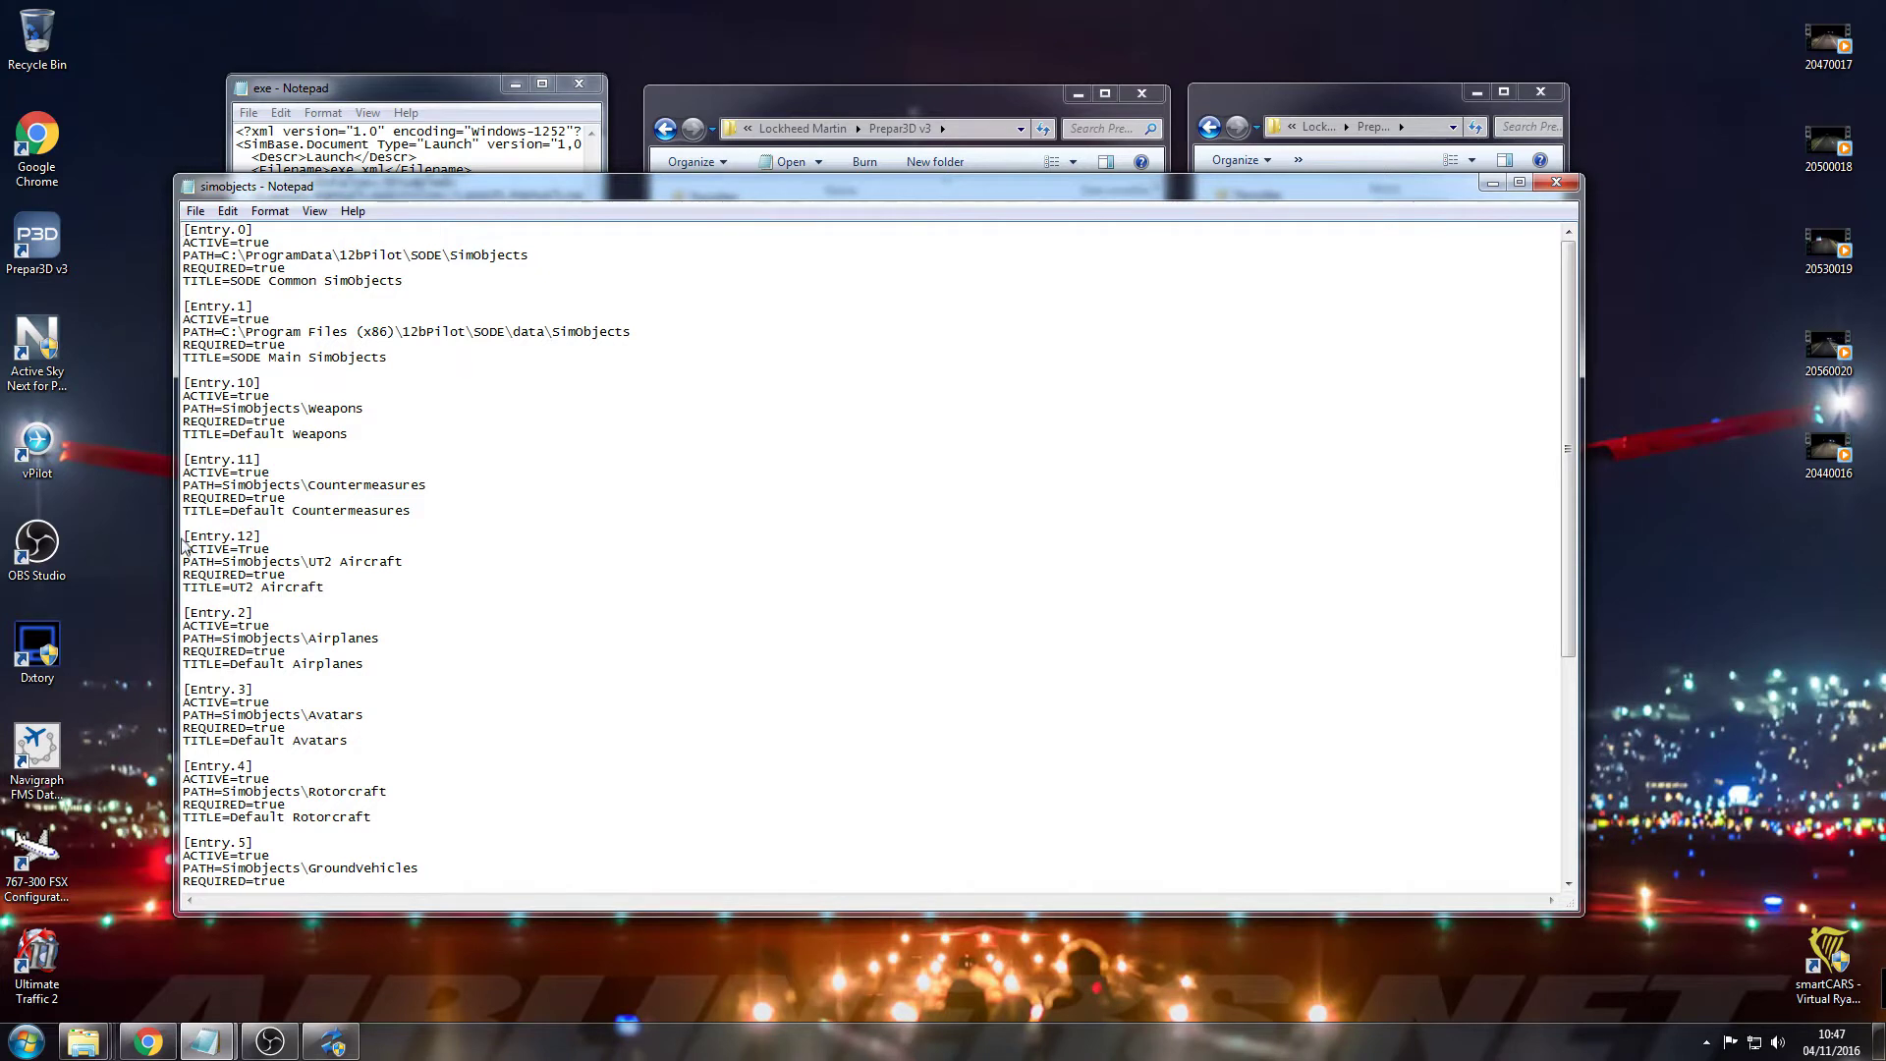
# - Highlight the [Entry.12] UT2 Aircraft block in simobjects, then close the file
pyautogui.moveTo(187, 541); pyautogui.dragTo(389, 590)
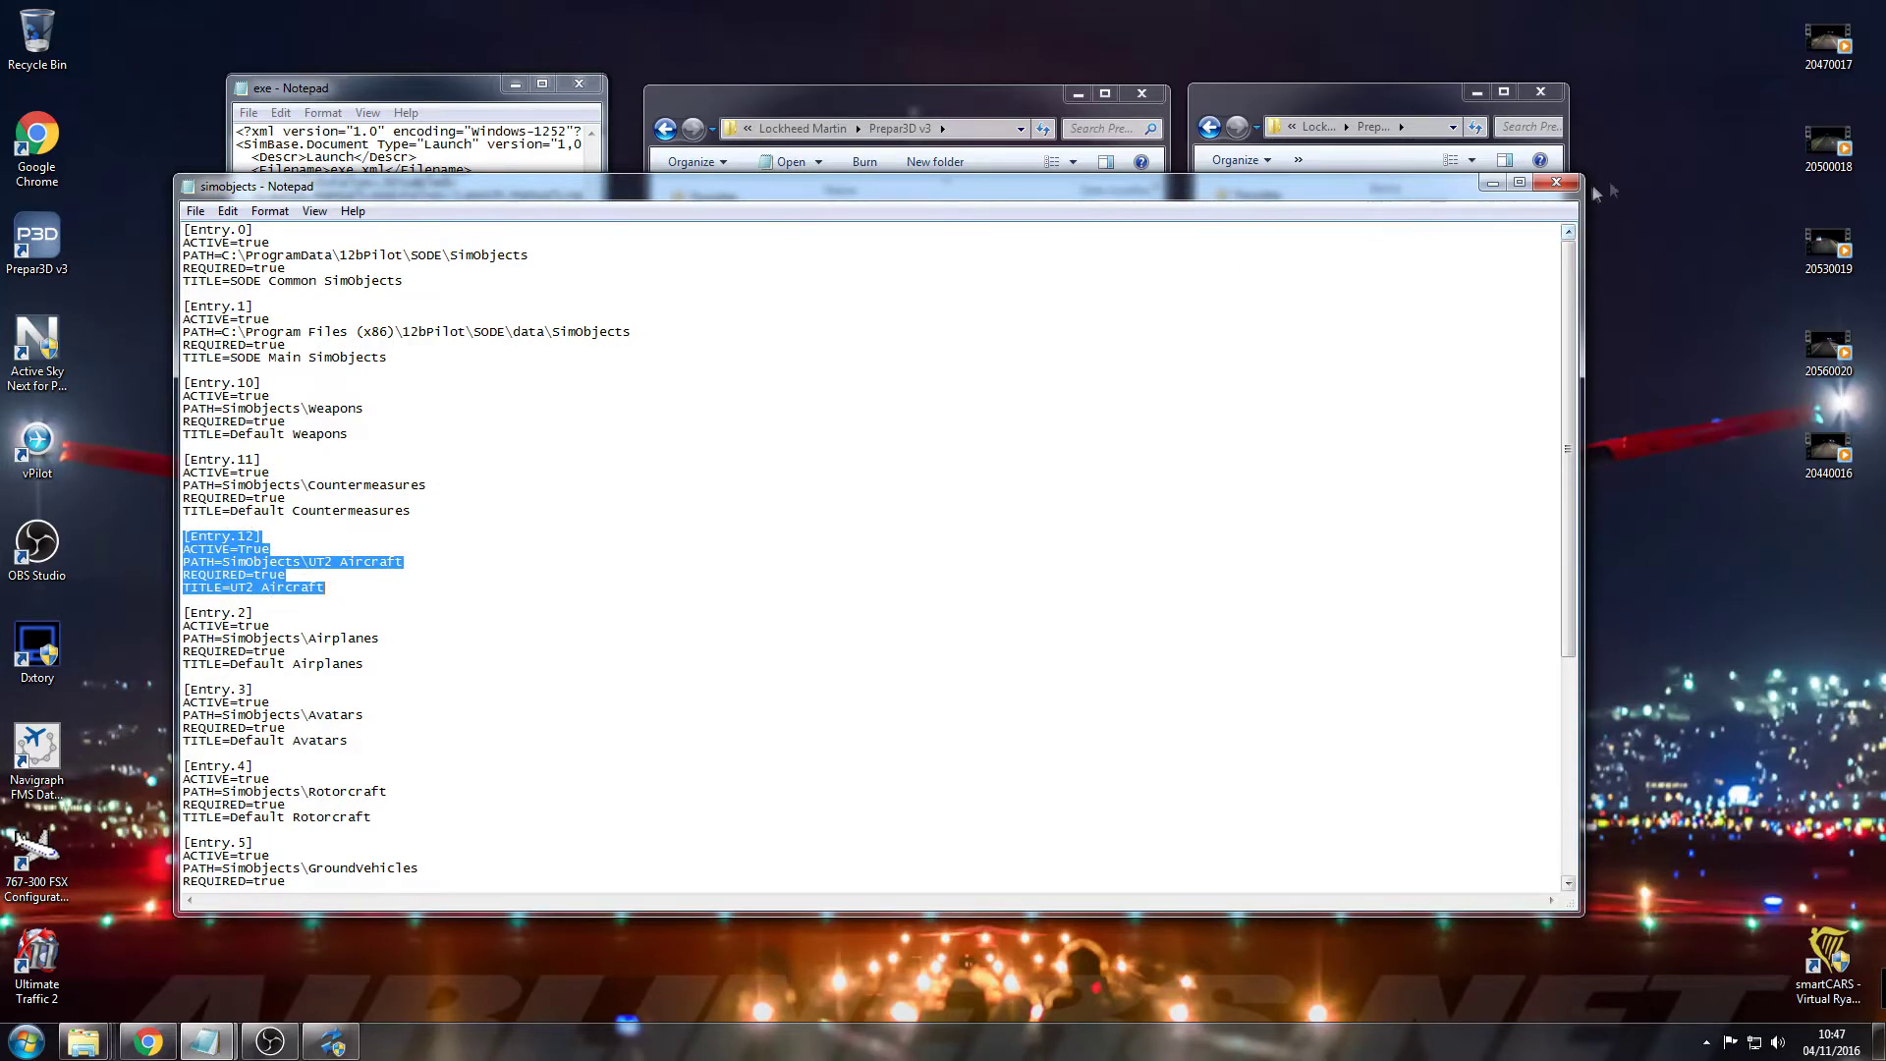
pyautogui.click(1556, 182)
pyautogui.click(967, 130)
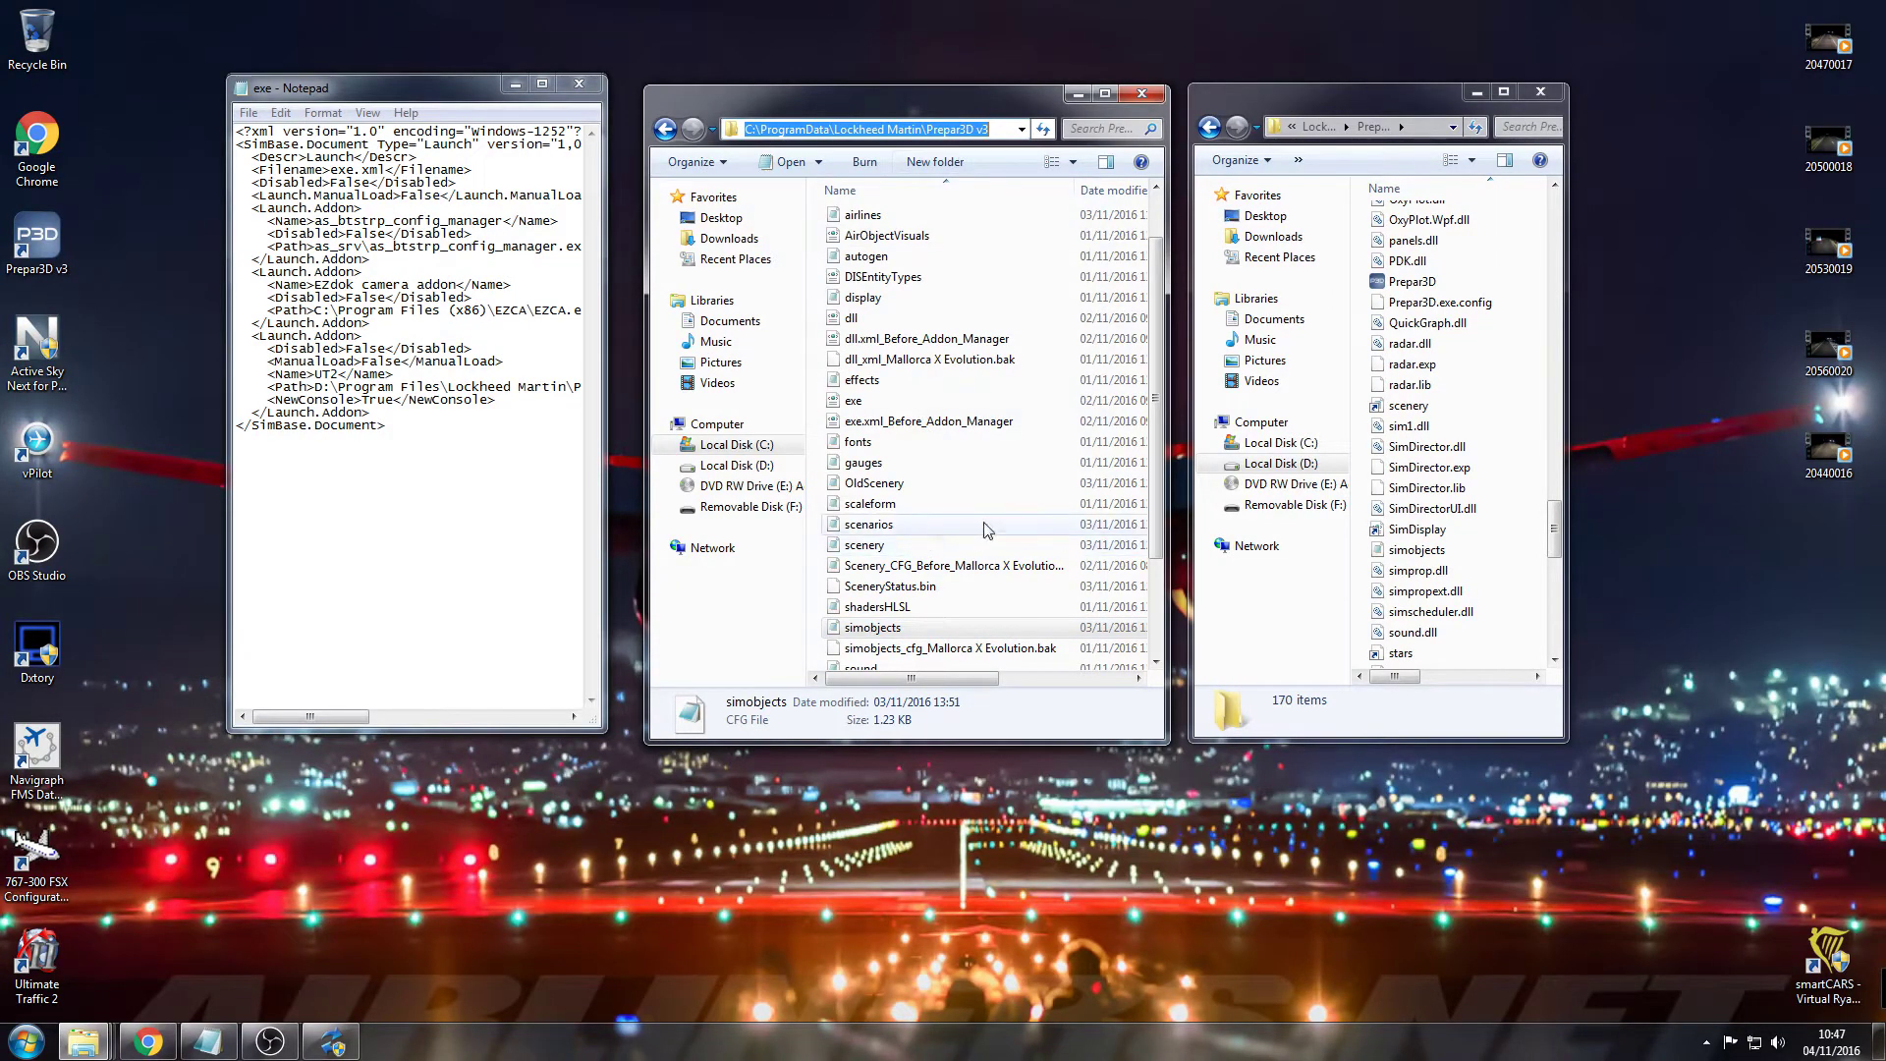
# - Widen the D: drive Prepar3D v3 folder window to show more columns and its full path
pyautogui.rightClick(877, 628)
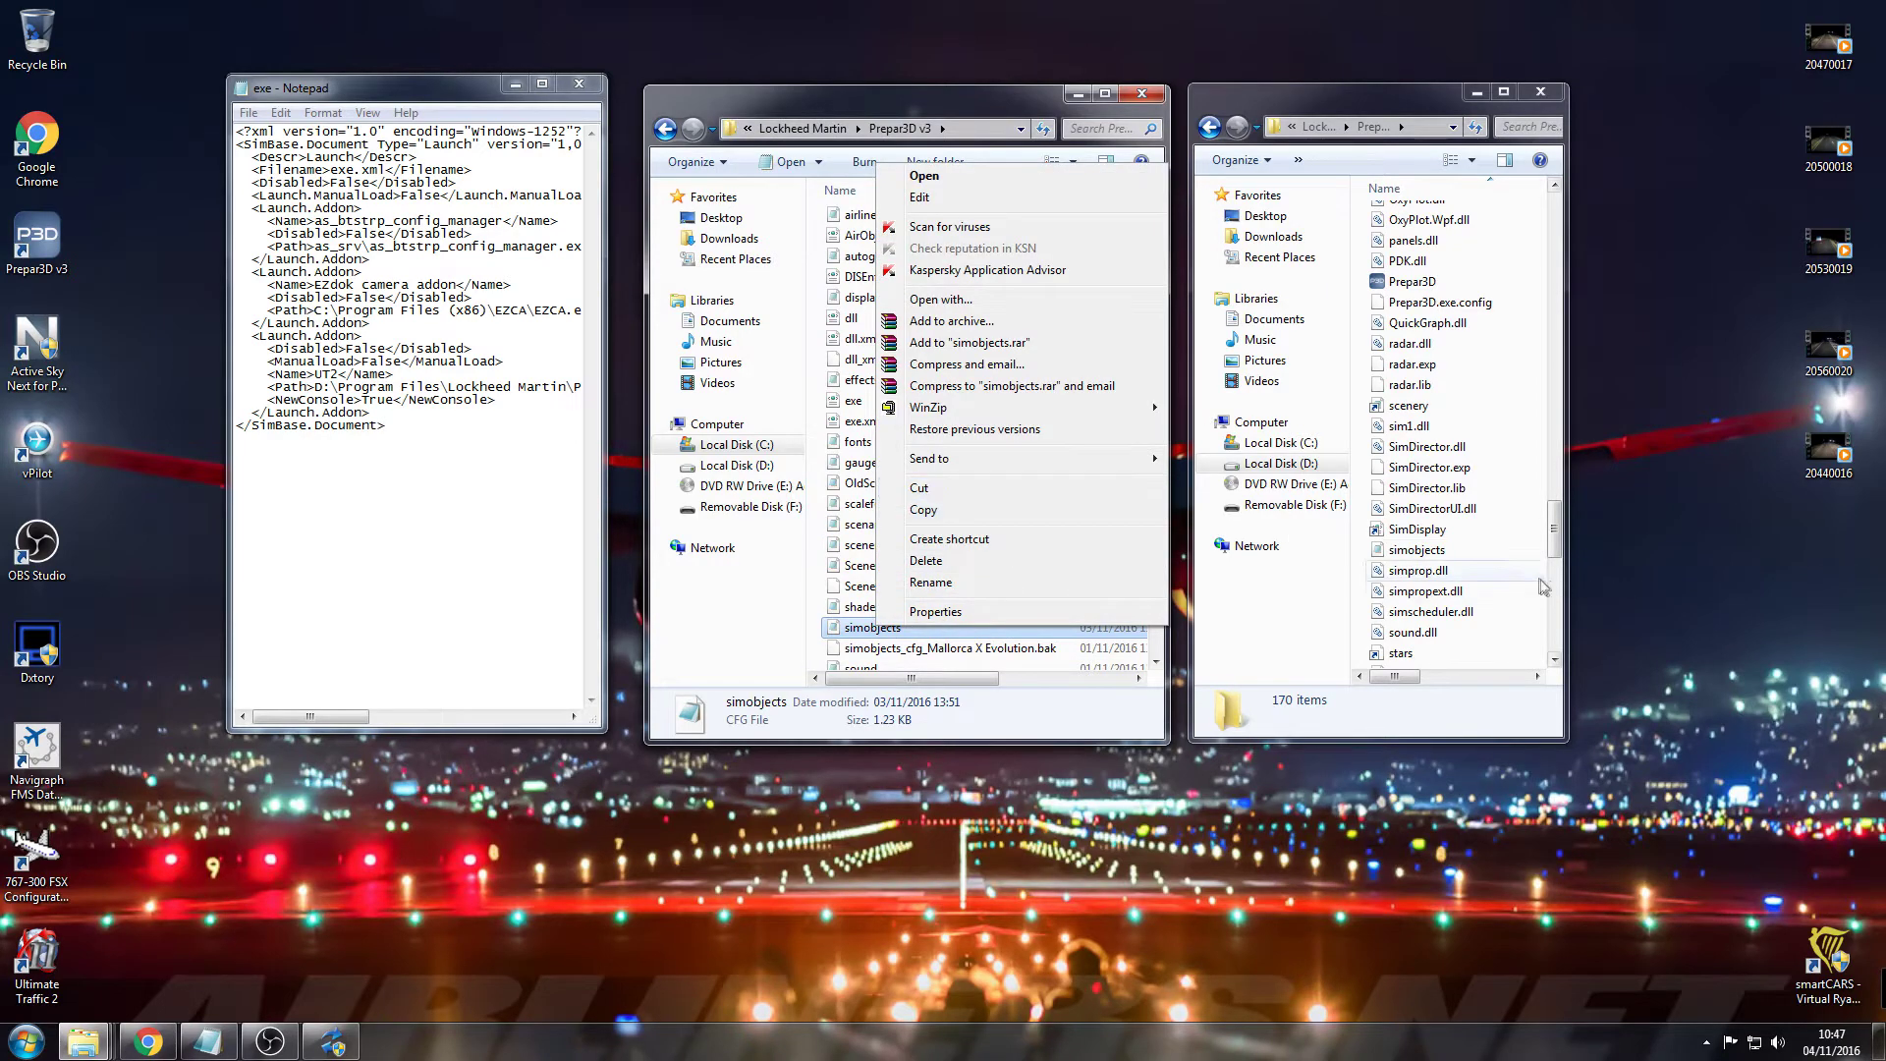
pyautogui.click(1561, 538)
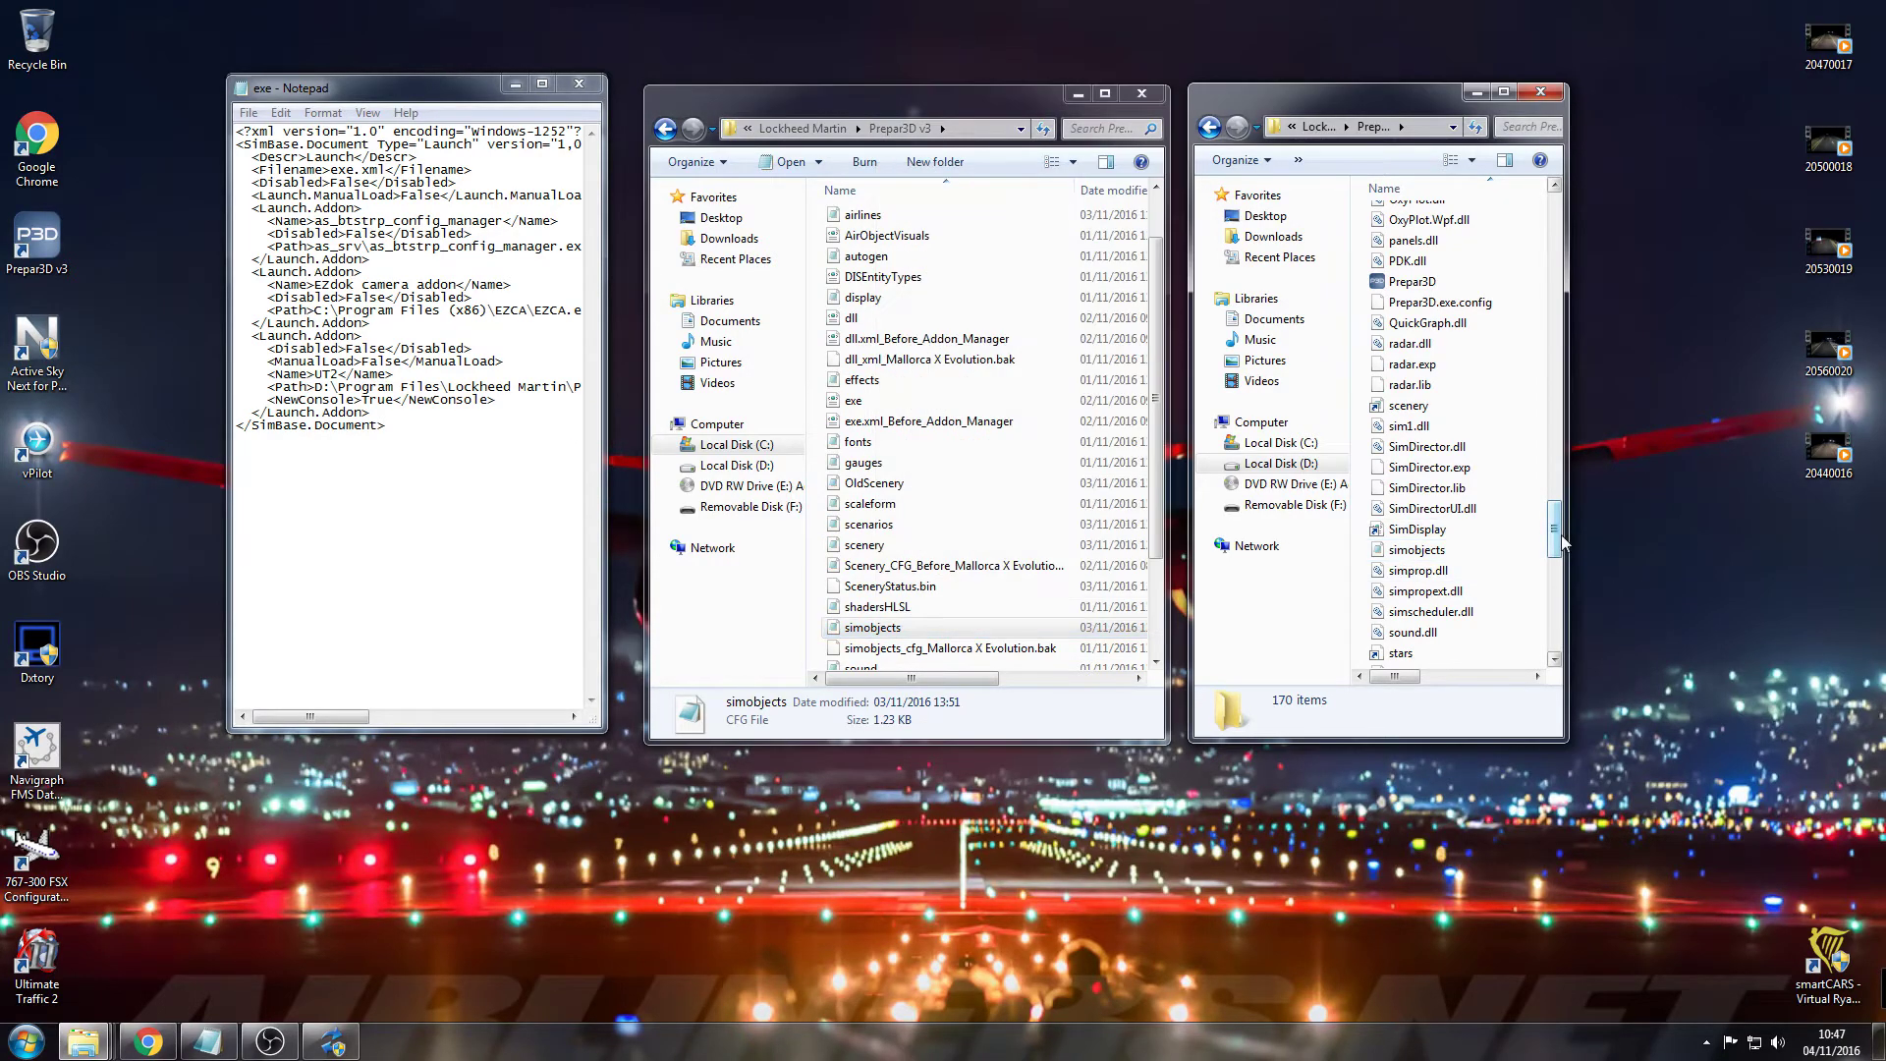
pyautogui.click(1424, 132)
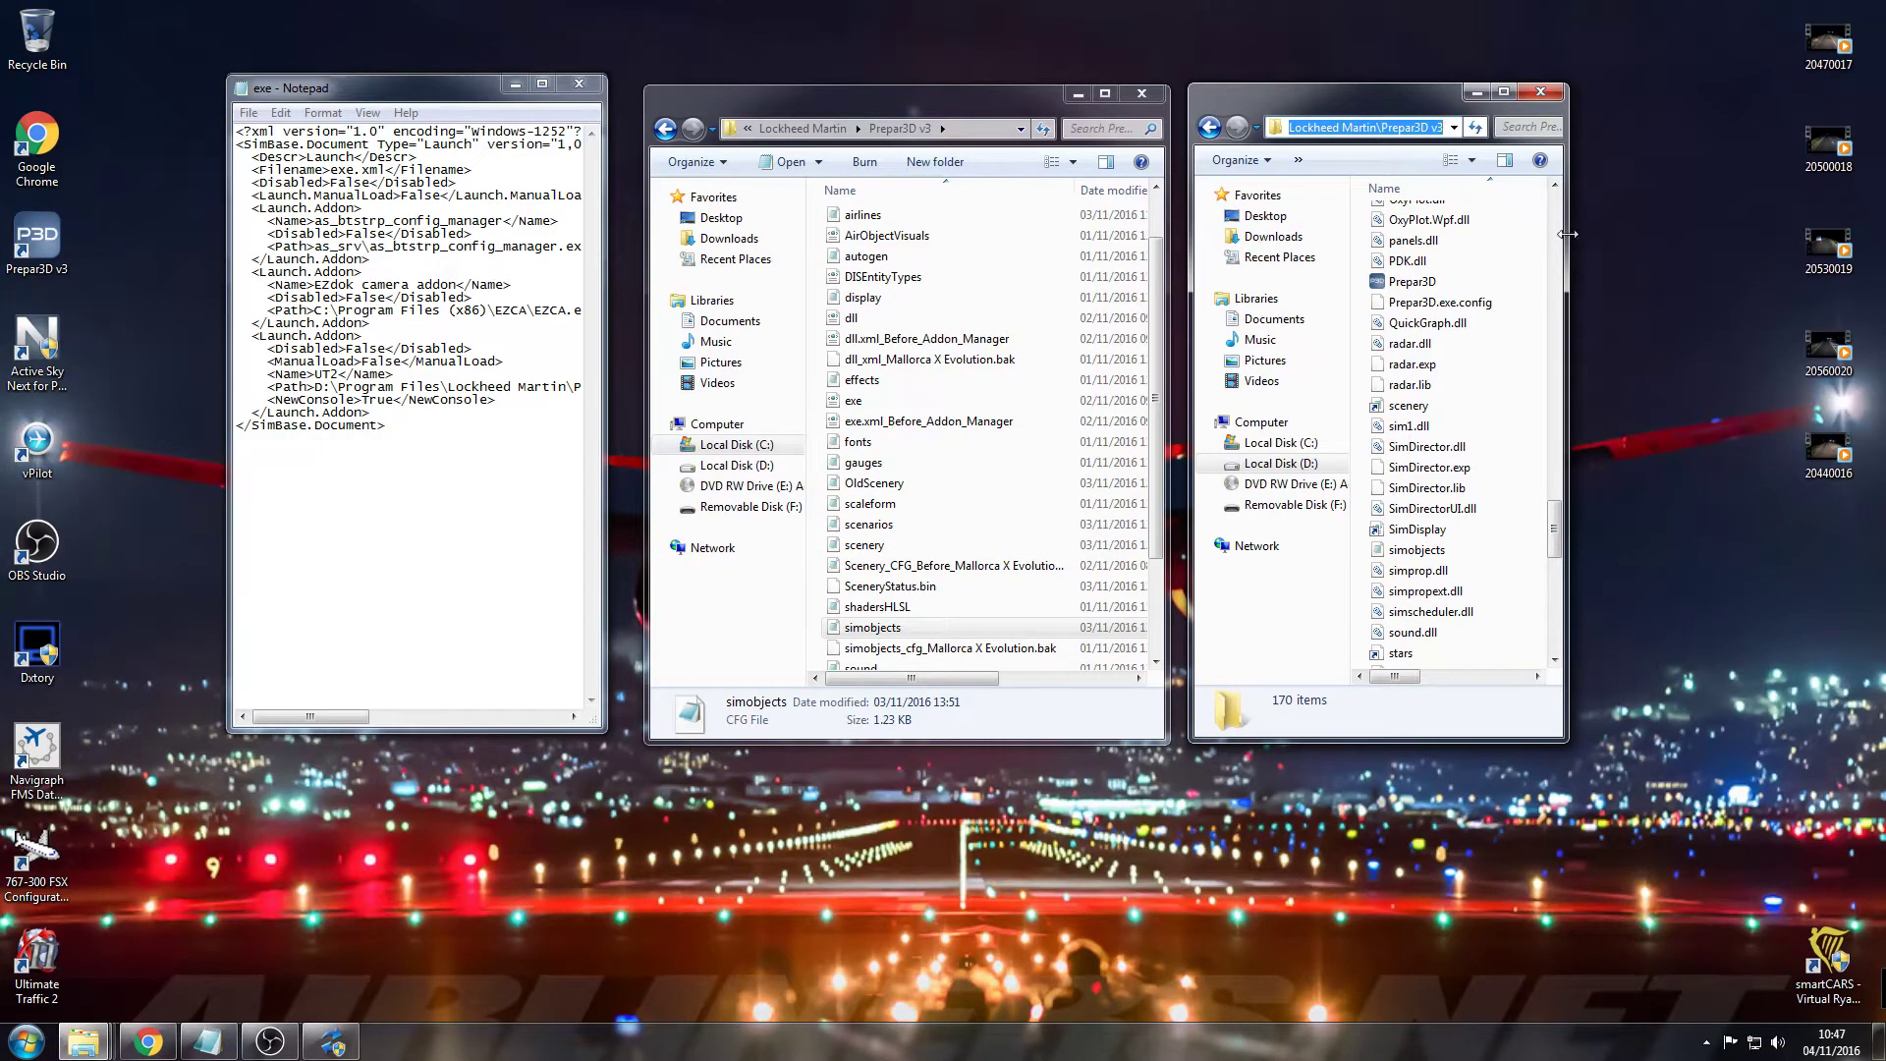
pyautogui.moveTo(1572, 233); pyautogui.dragTo(1793, 233)
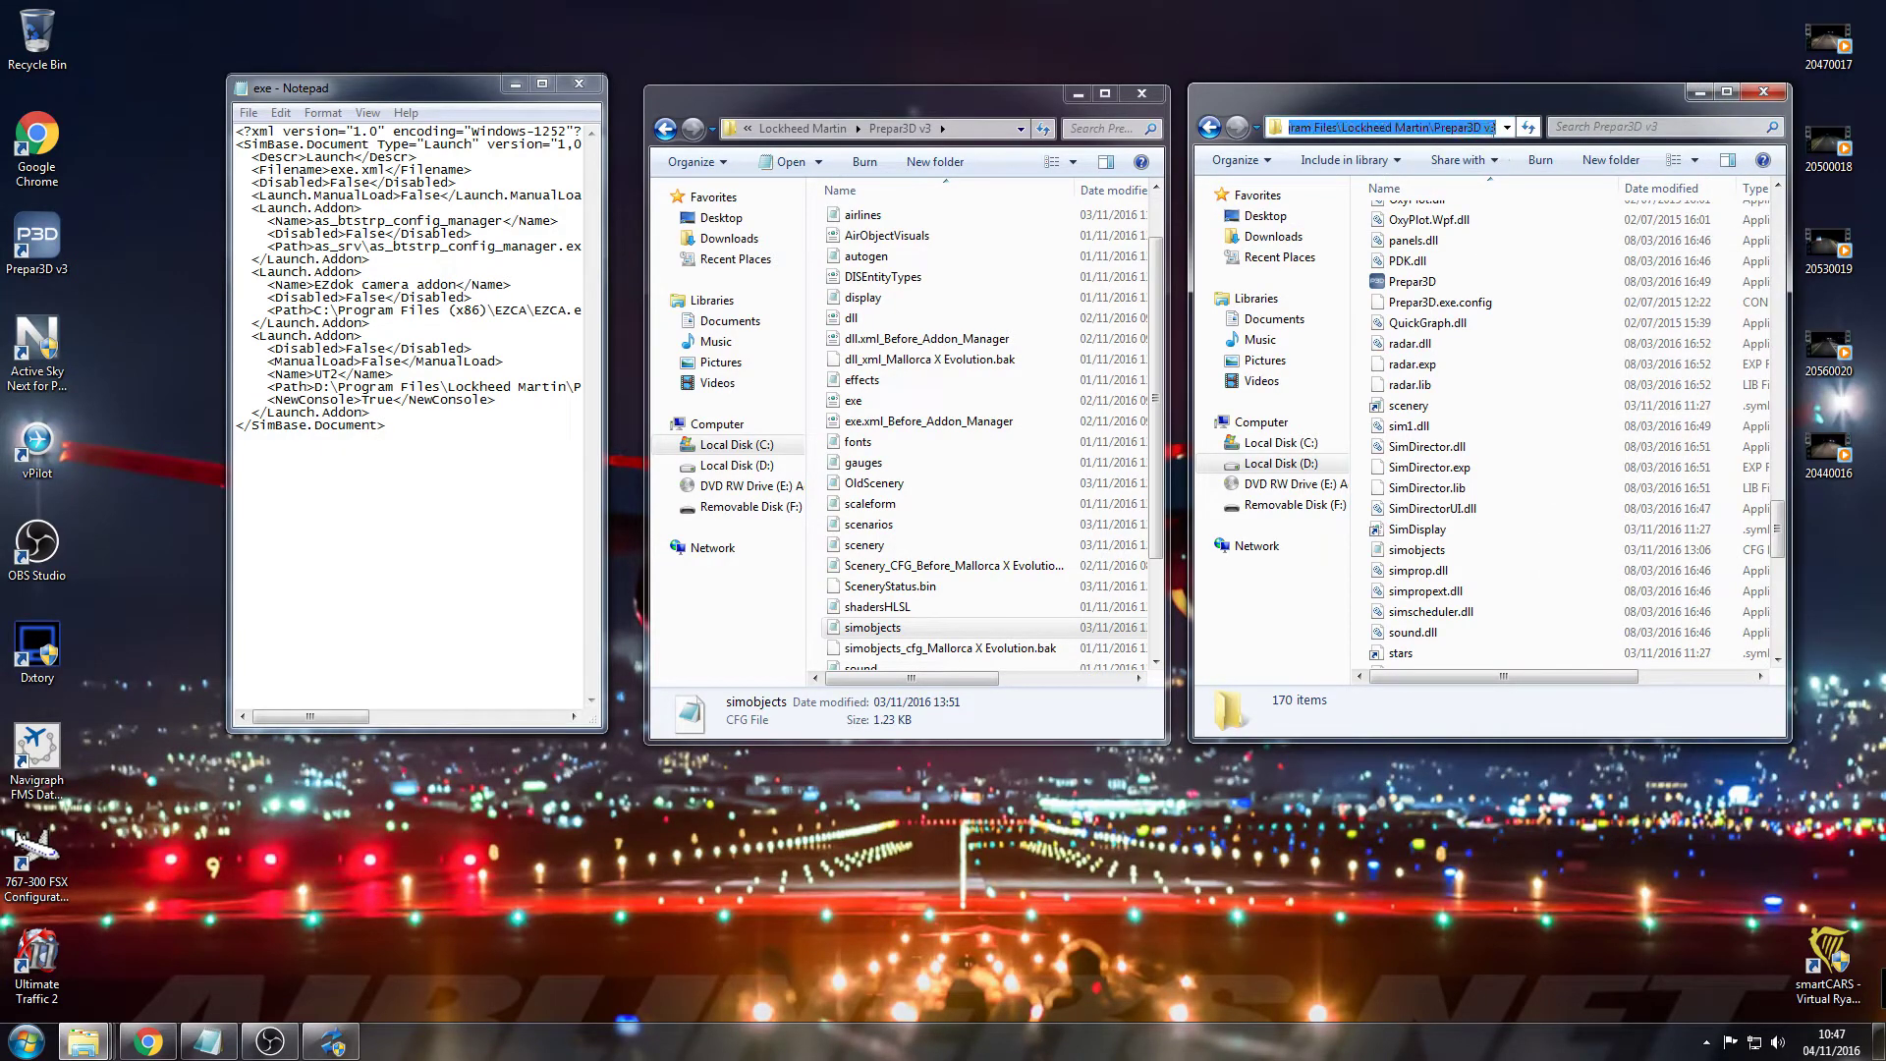
pyautogui.click(1494, 128)
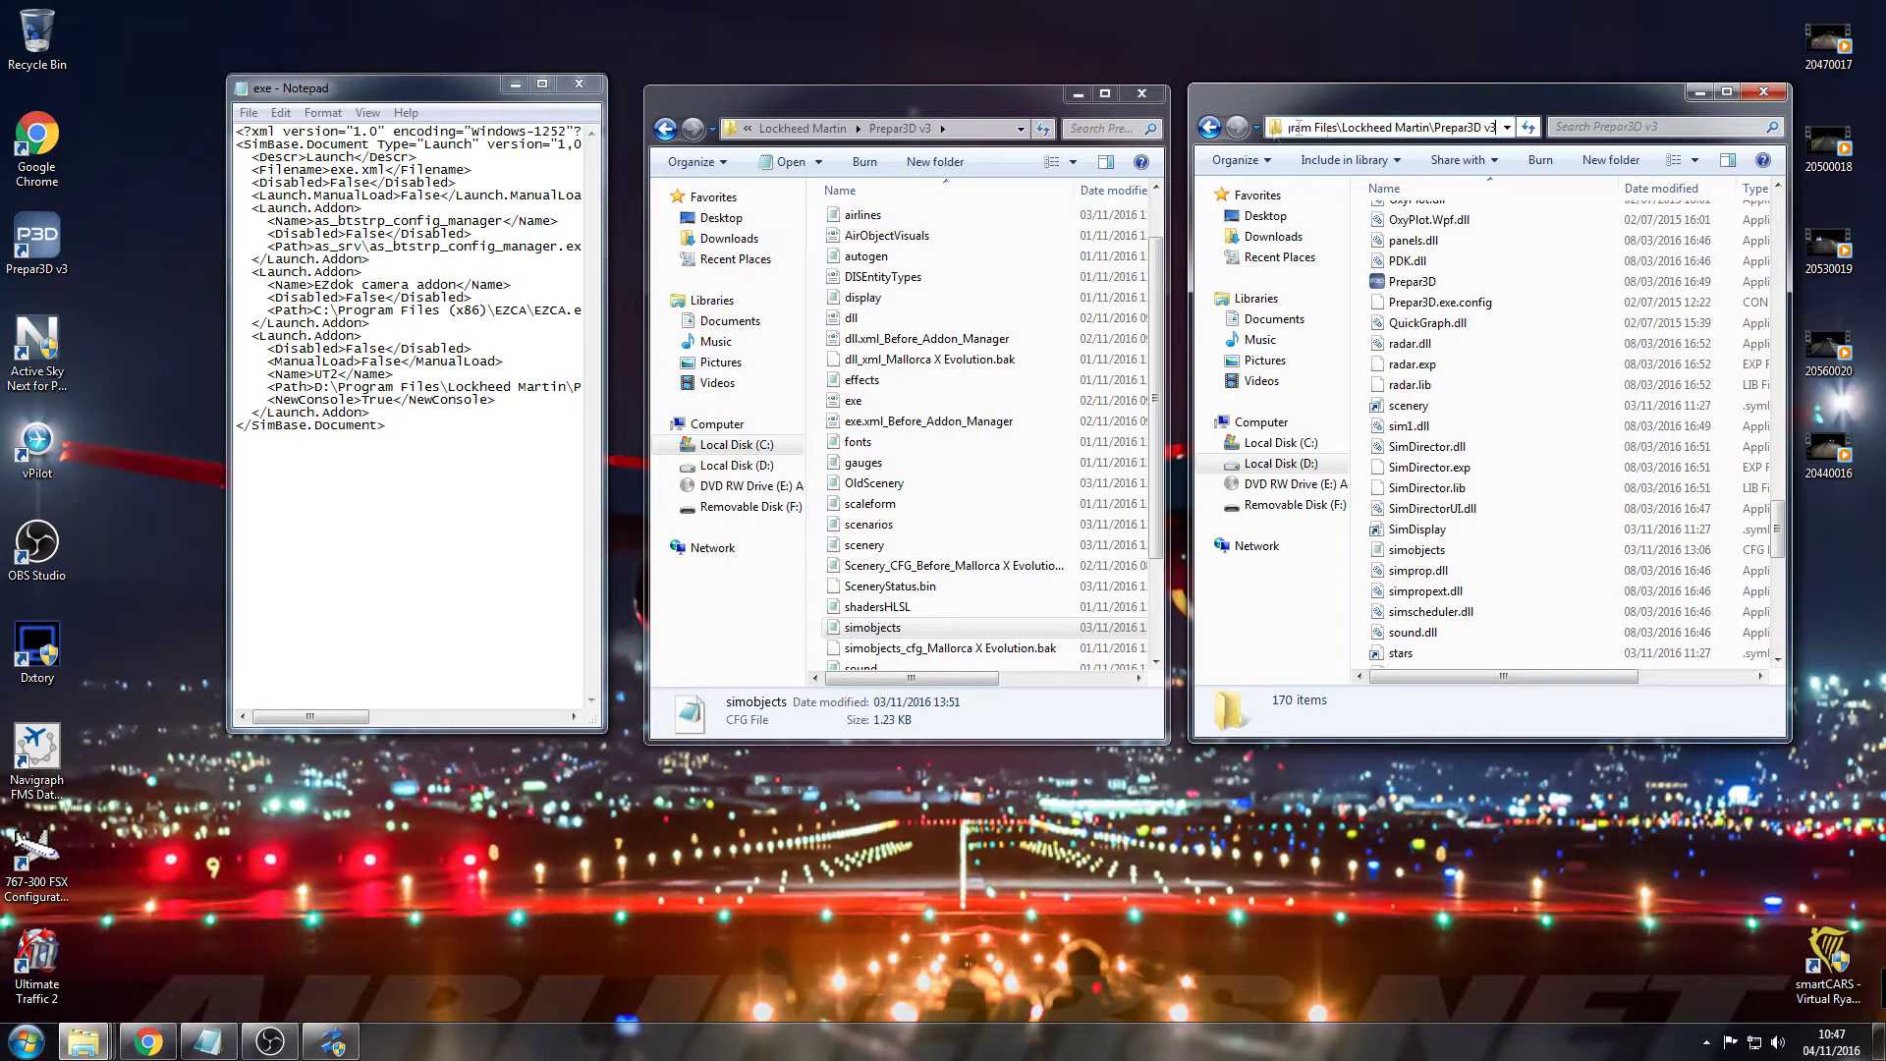
# - Maximize that window and reopen Prepar3D v3 from the Lockheed Martin folder, viewing its path
pyautogui.click(1728, 92)
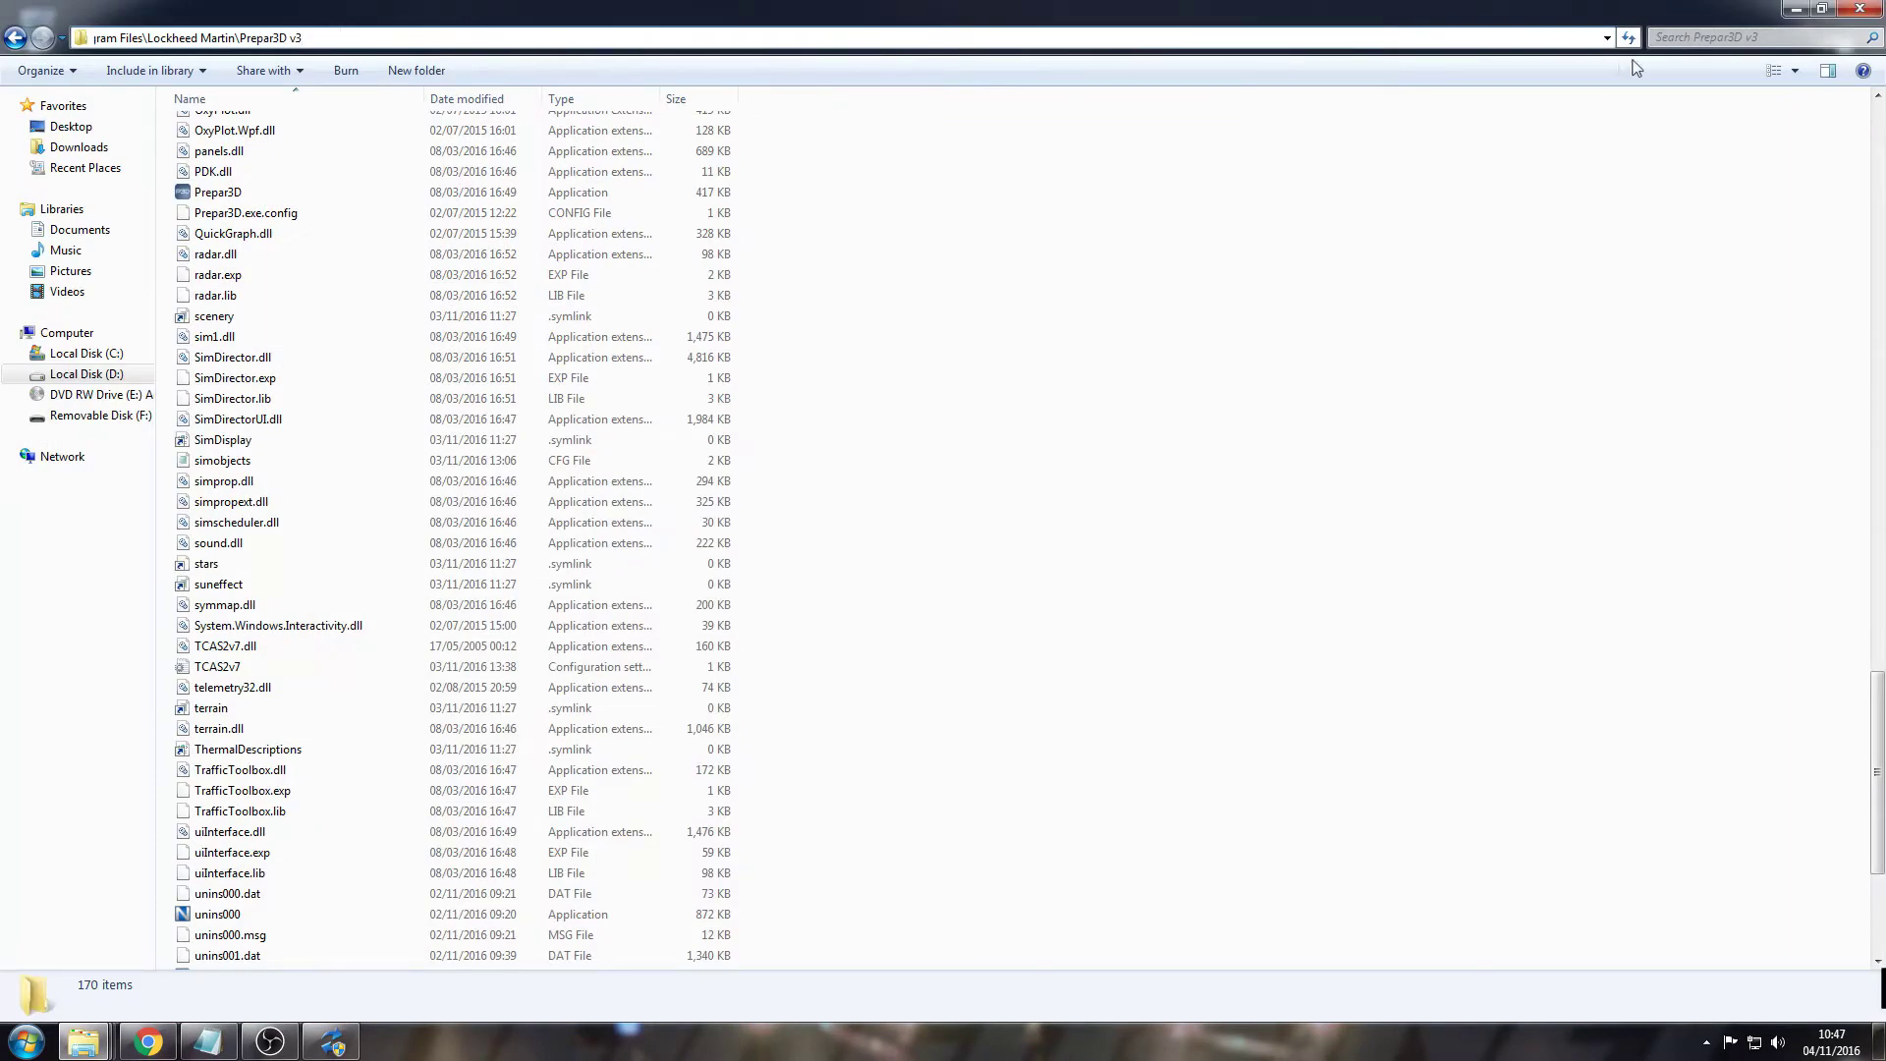
pyautogui.click(1607, 37)
pyautogui.click(1607, 38)
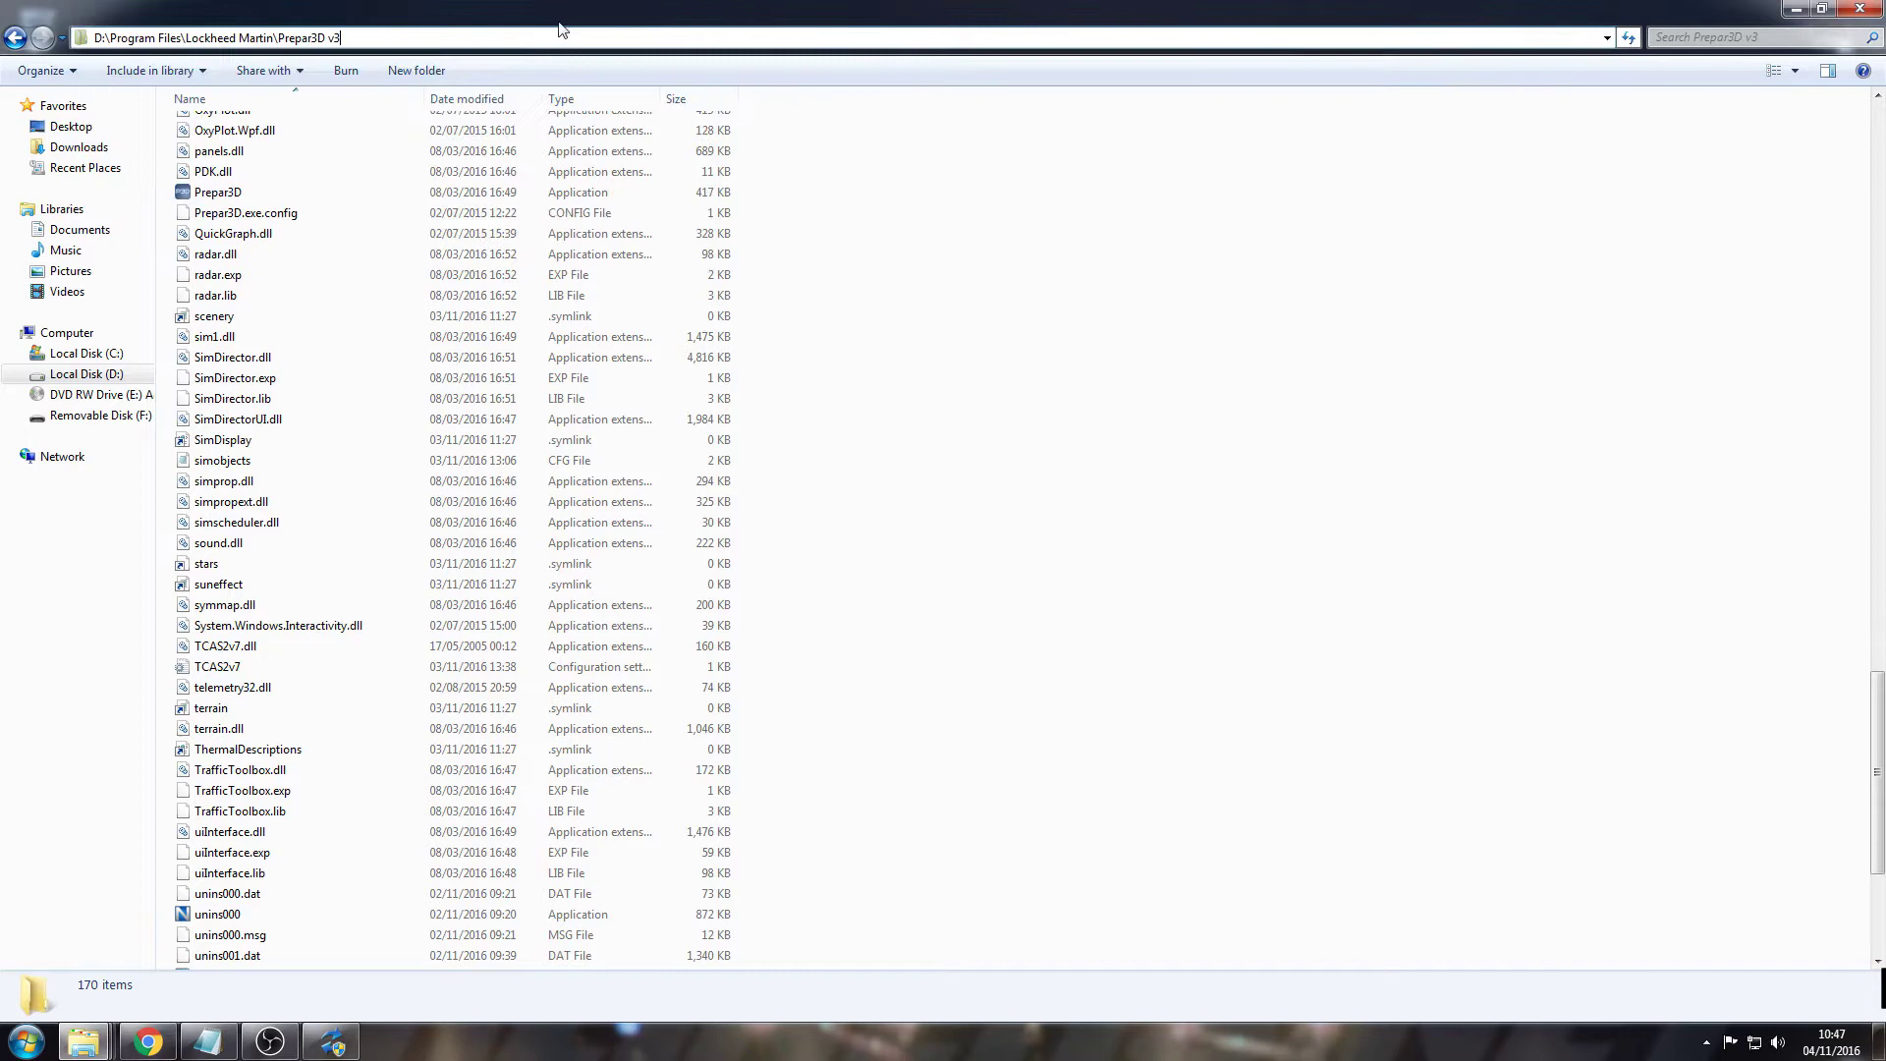
pyautogui.click(15, 39)
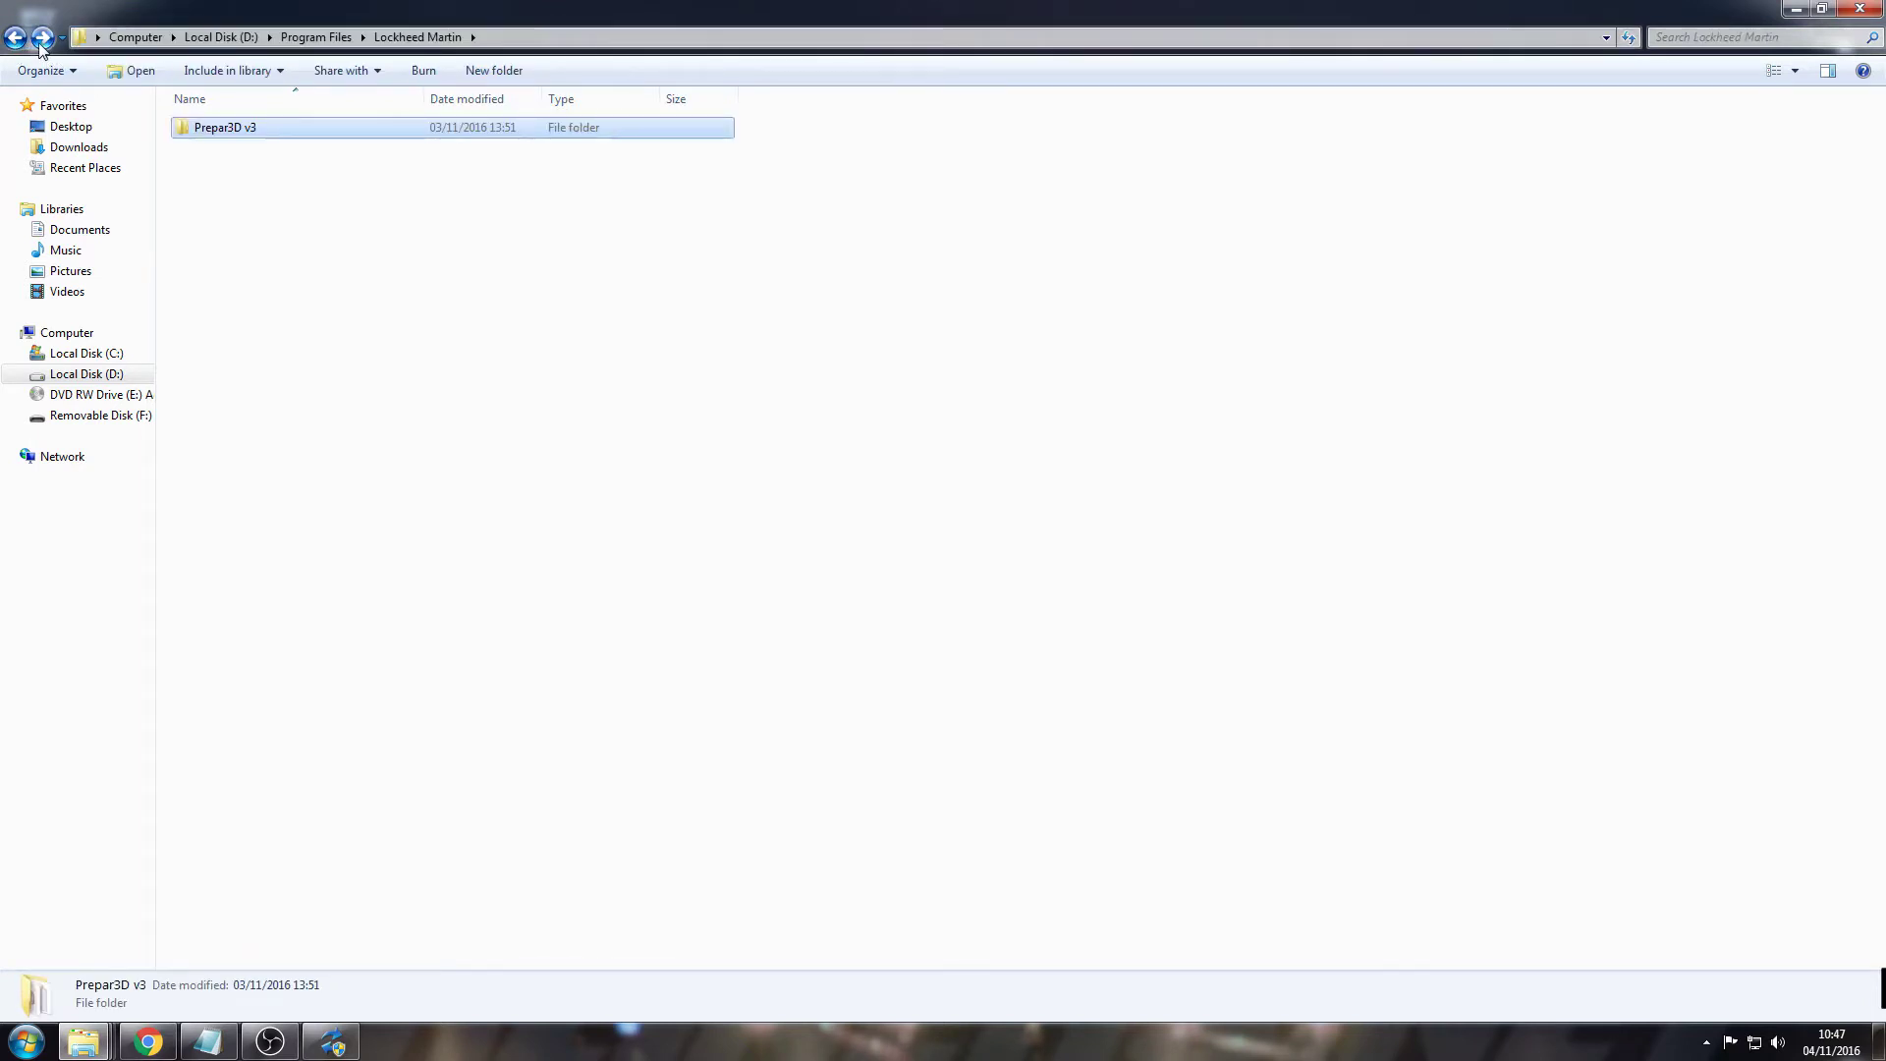
pyautogui.doubleClick(289, 129)
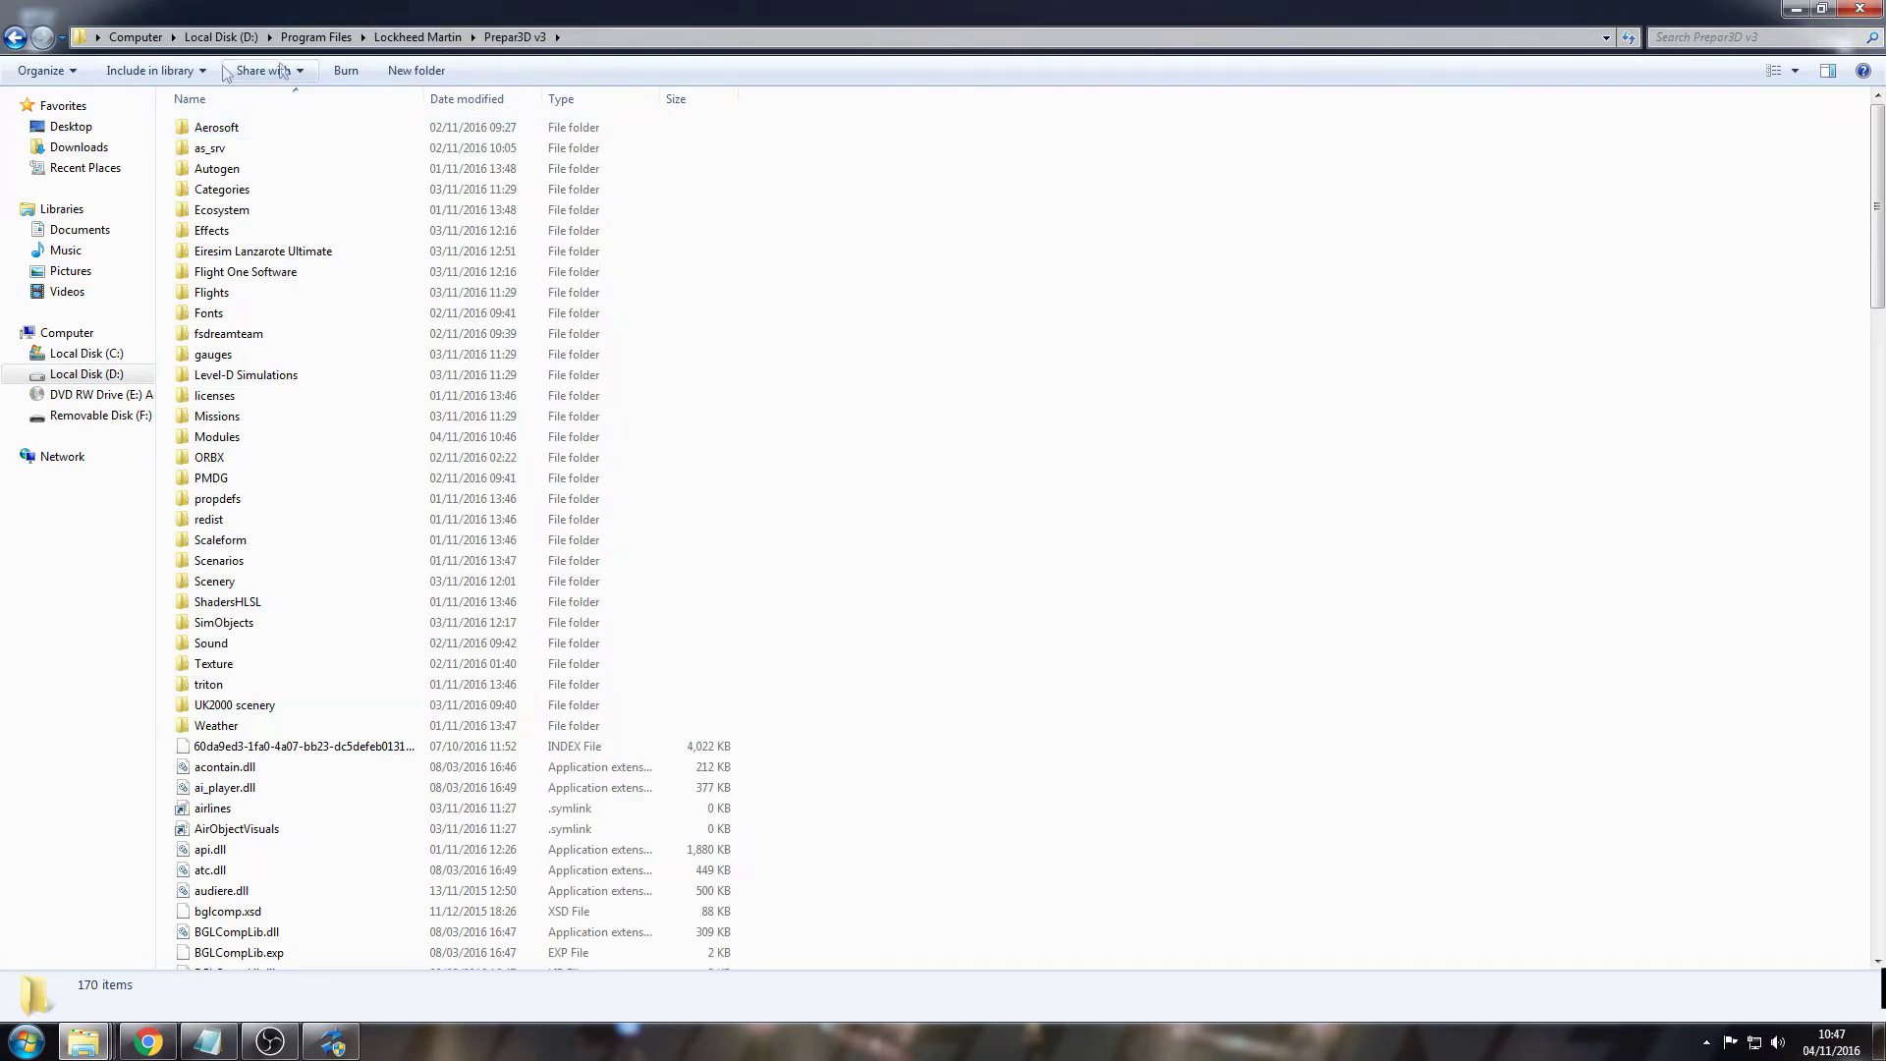
pyautogui.click(586, 36)
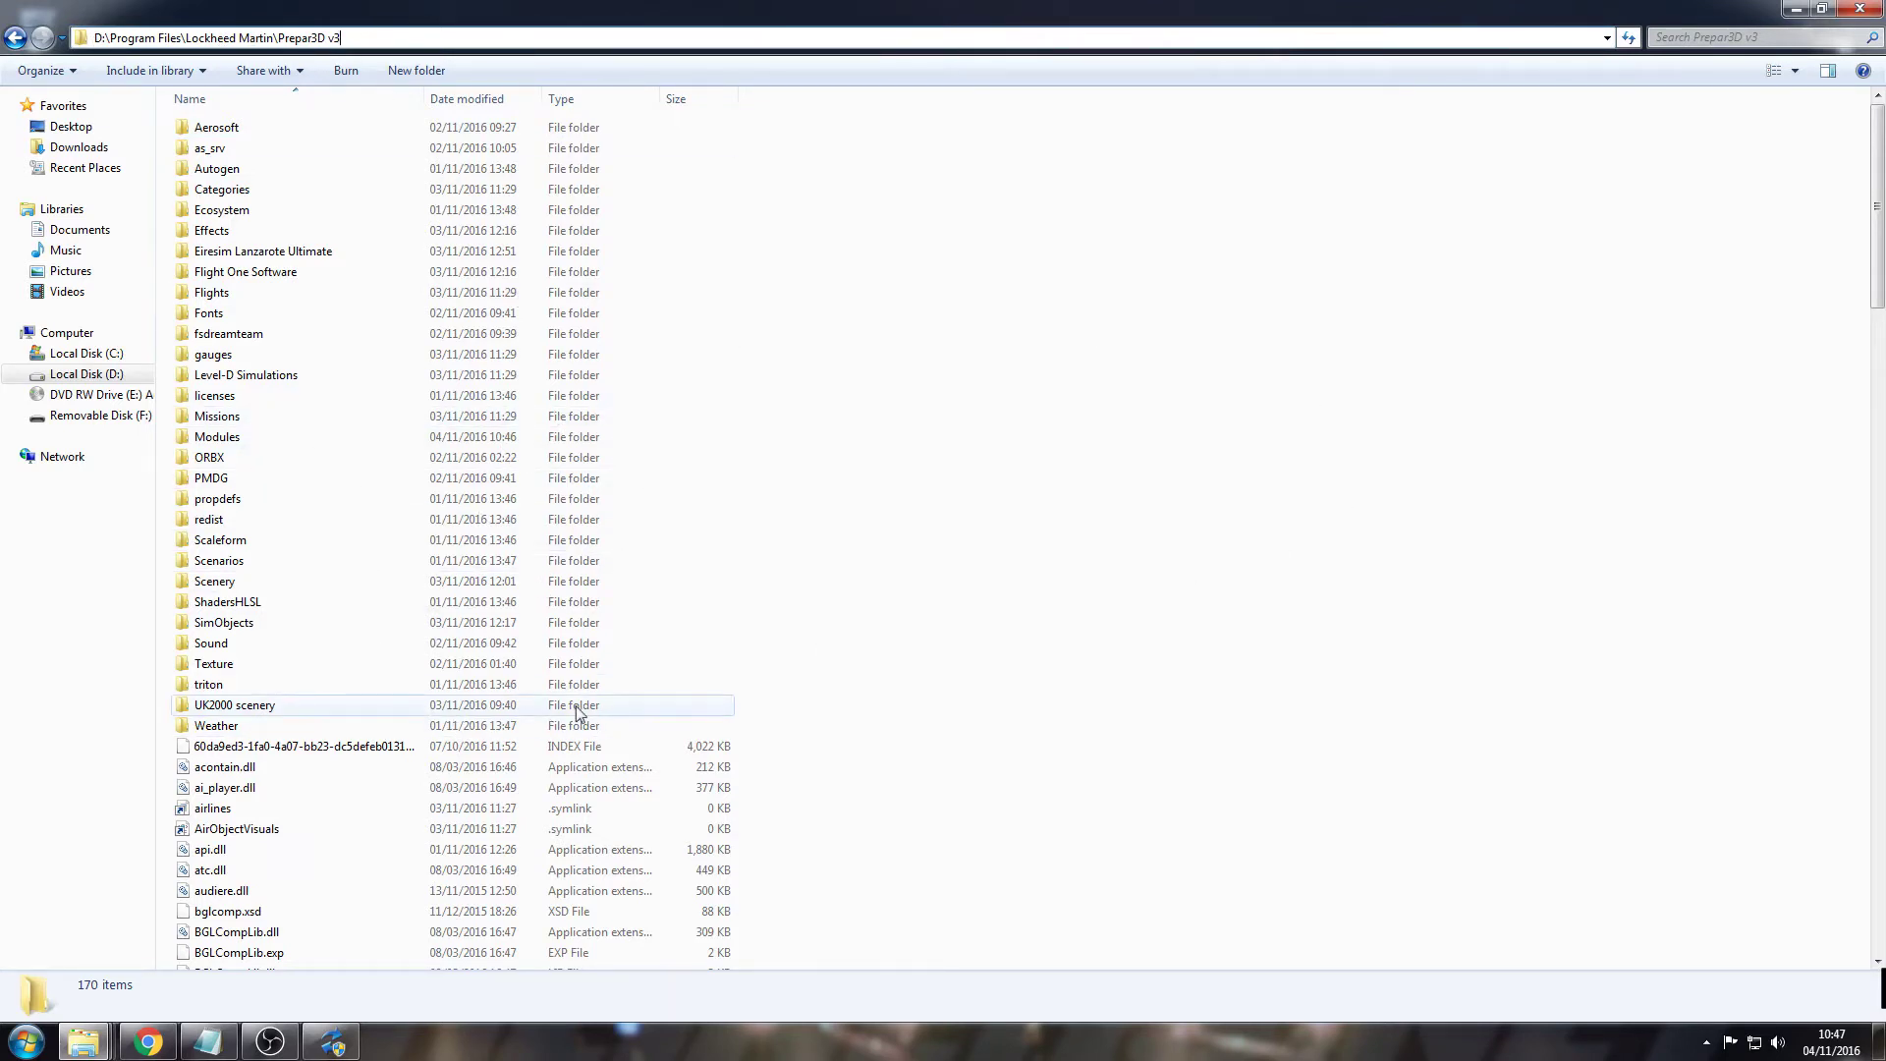
pyautogui.click(1022, 761)
# - Scroll down to the simobjects config file, select it, then close the maximized window
pyautogui.scroll(-20, 1027, 809)
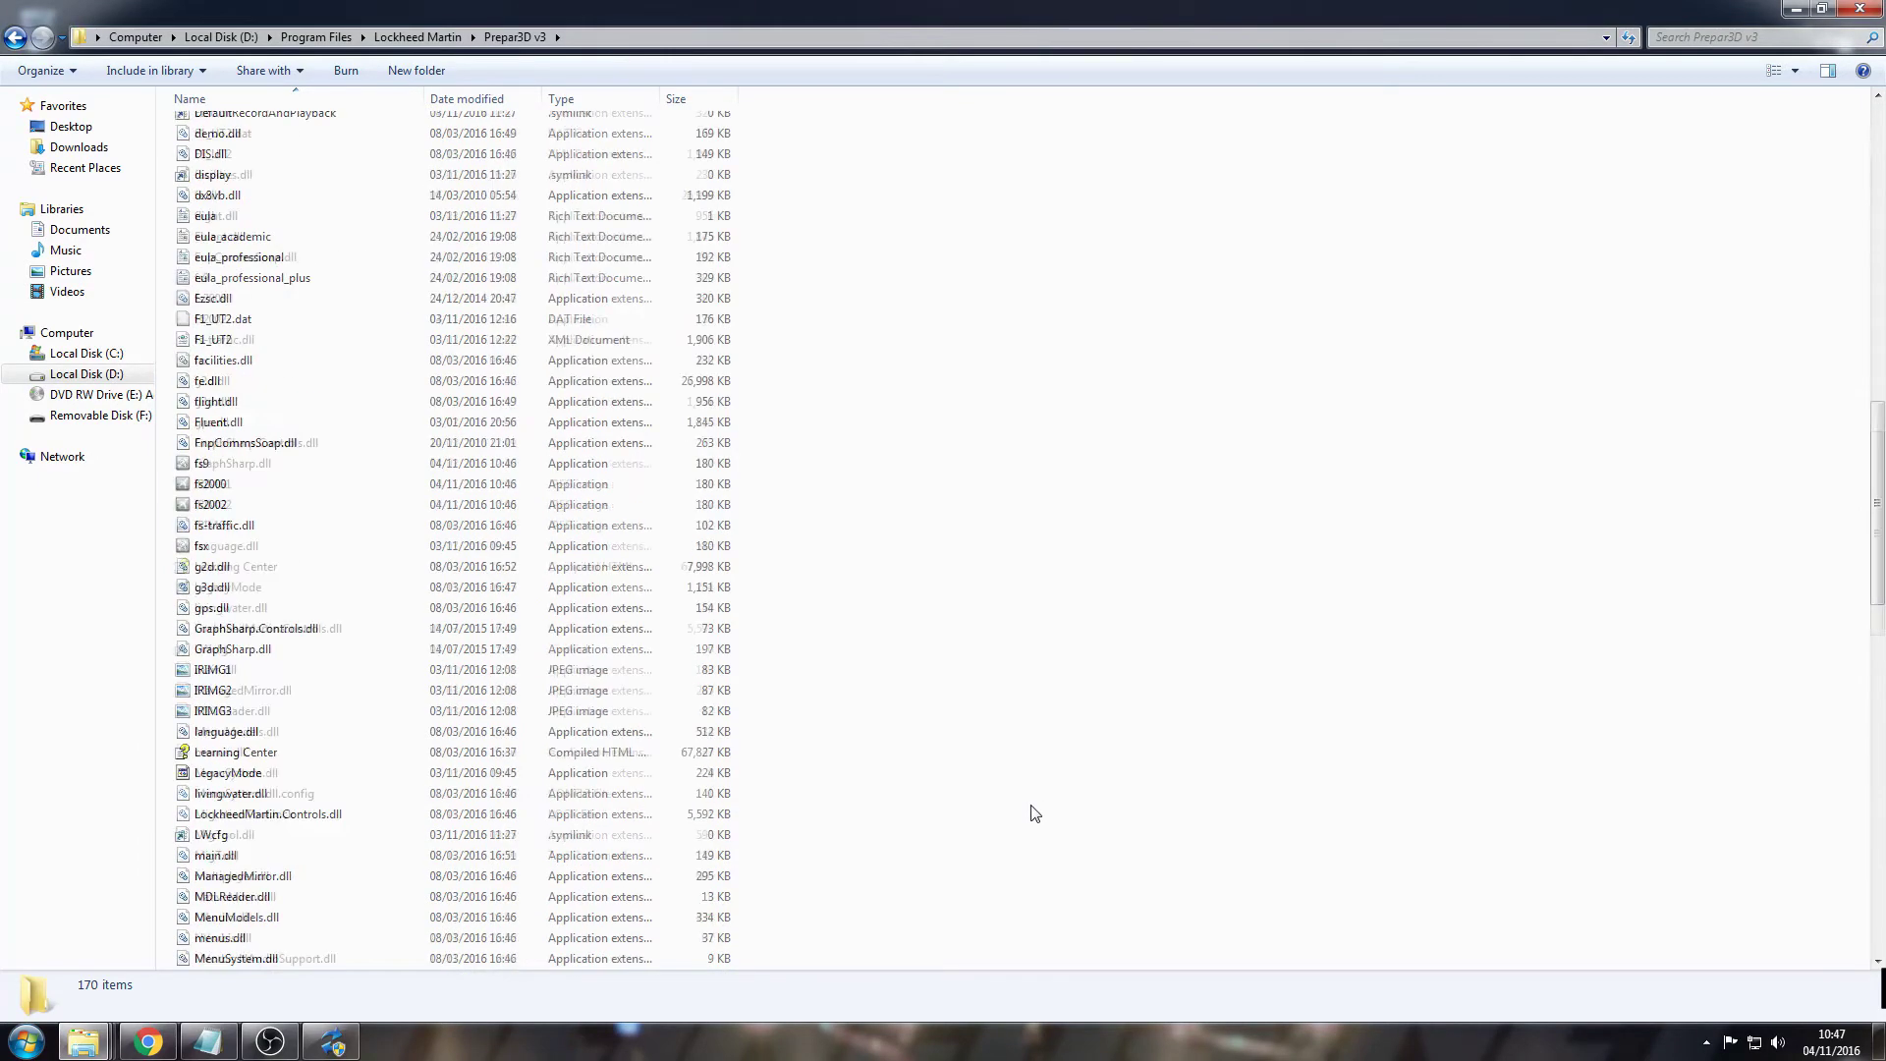
pyautogui.scroll(-15, 1028, 806)
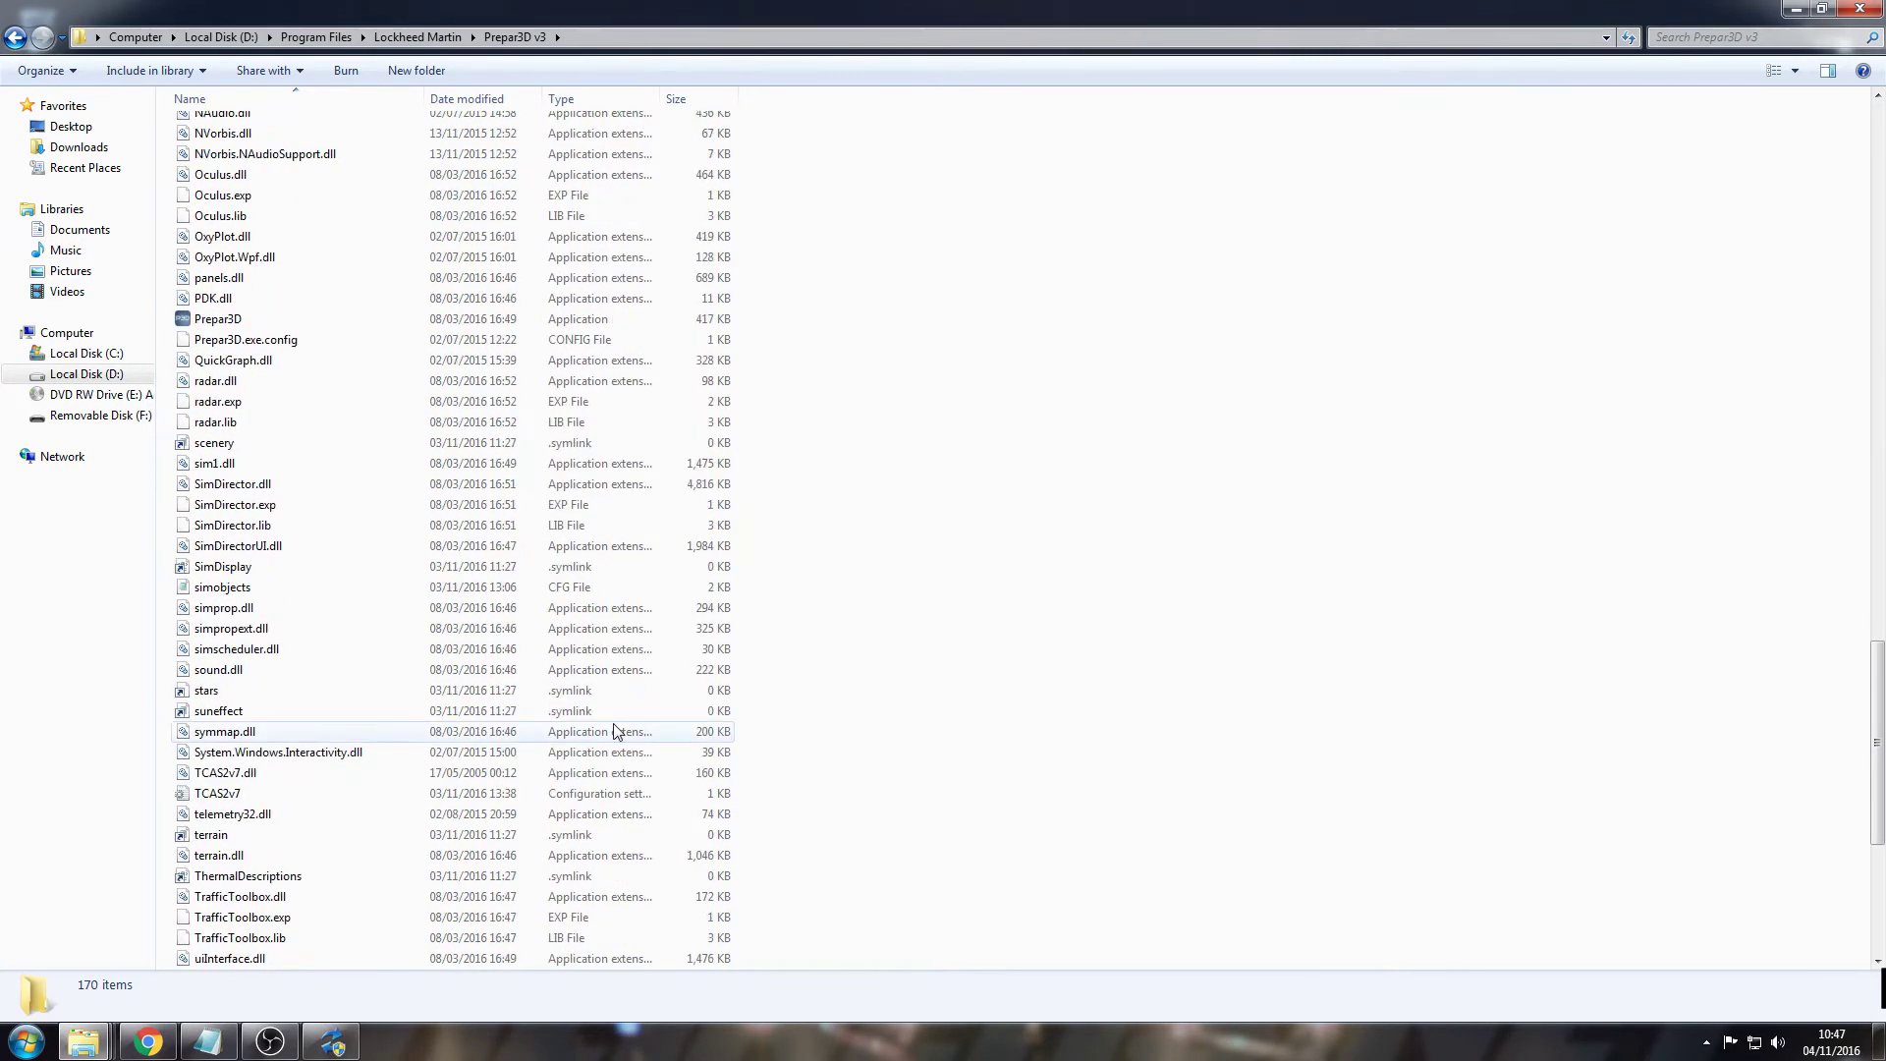
pyautogui.click(249, 570)
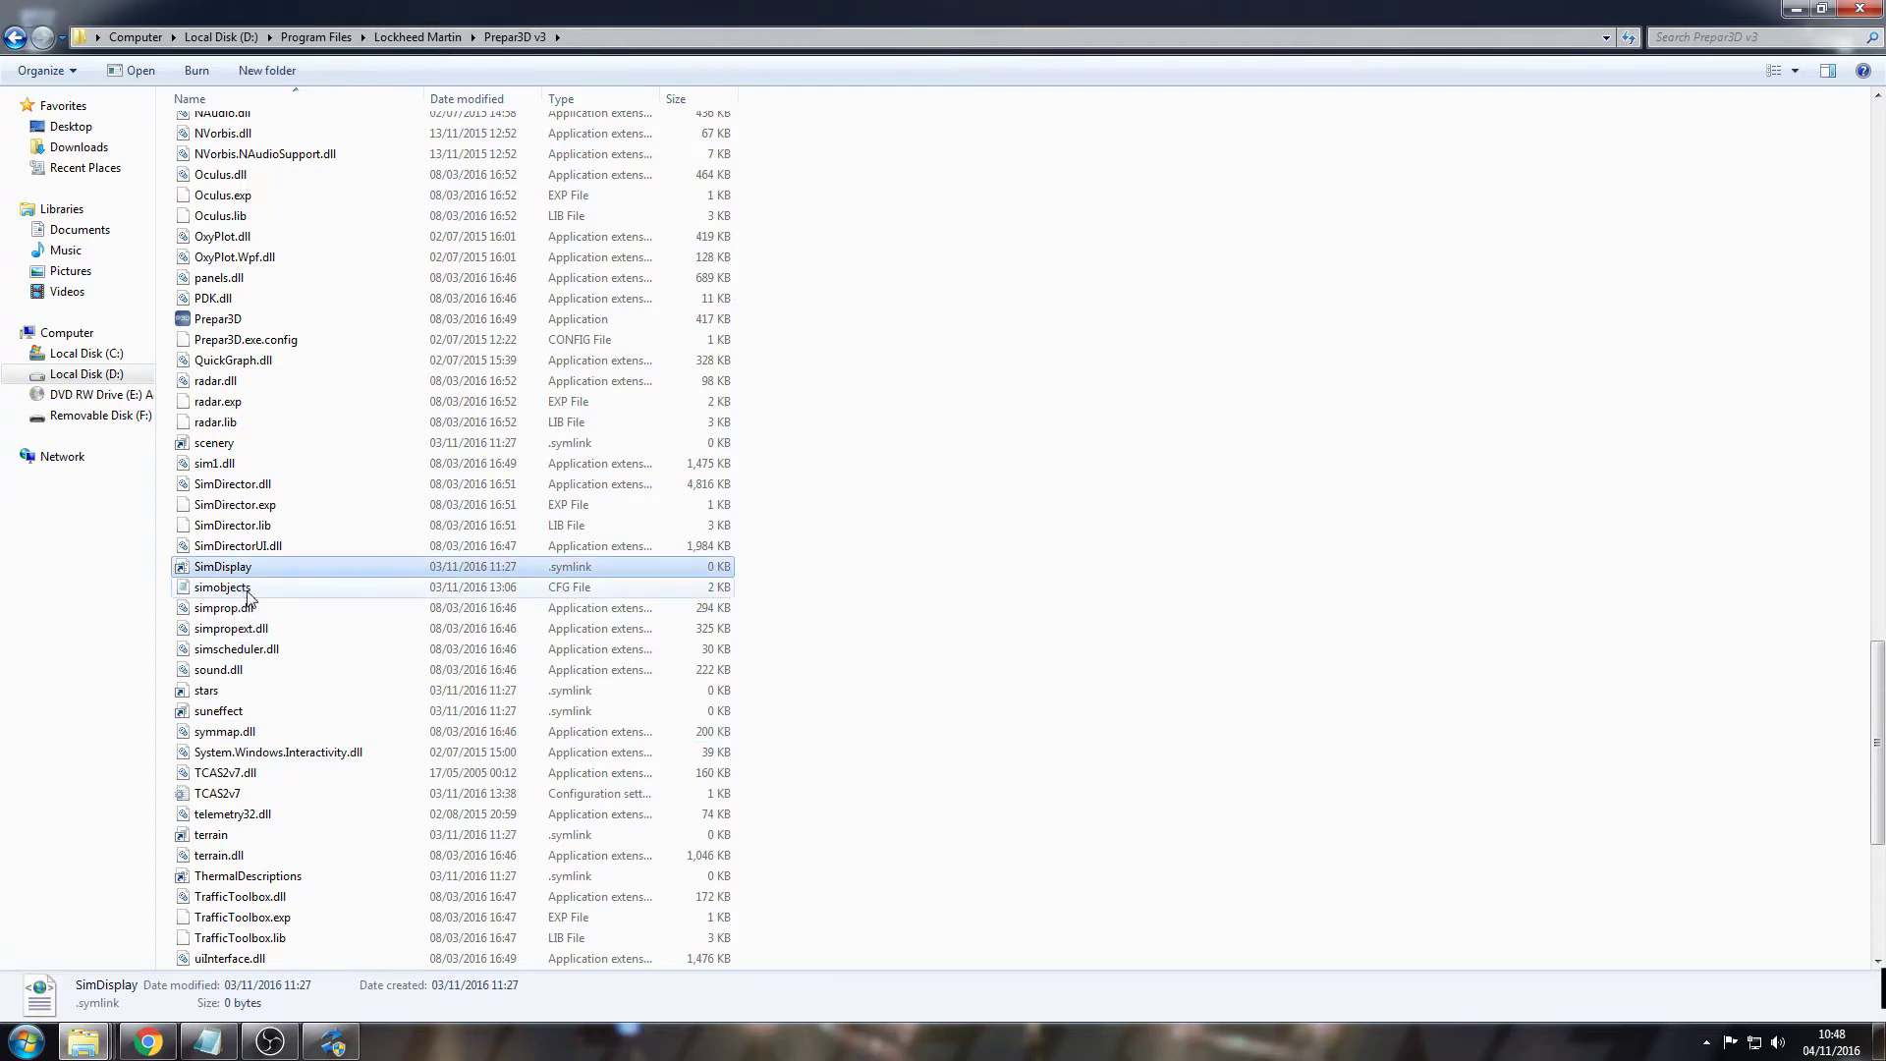
pyautogui.click(247, 589)
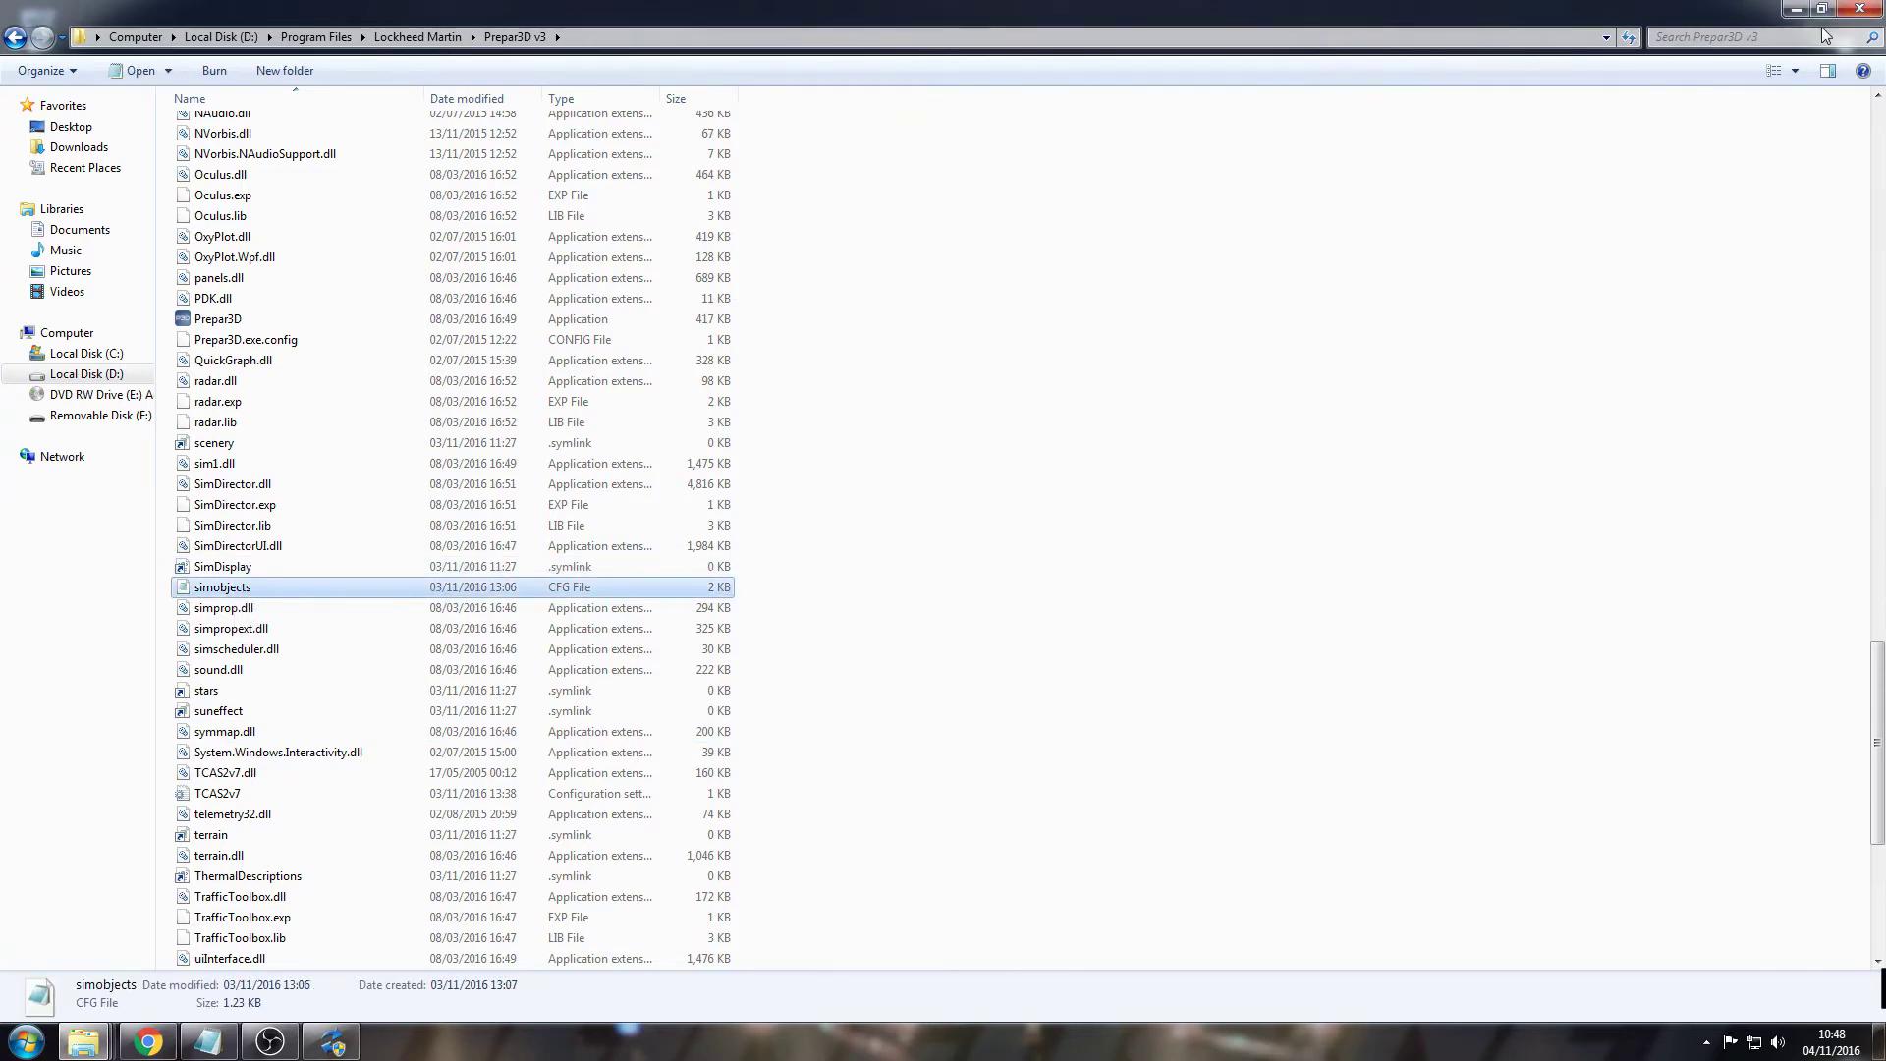
pyautogui.click(1853, 8)
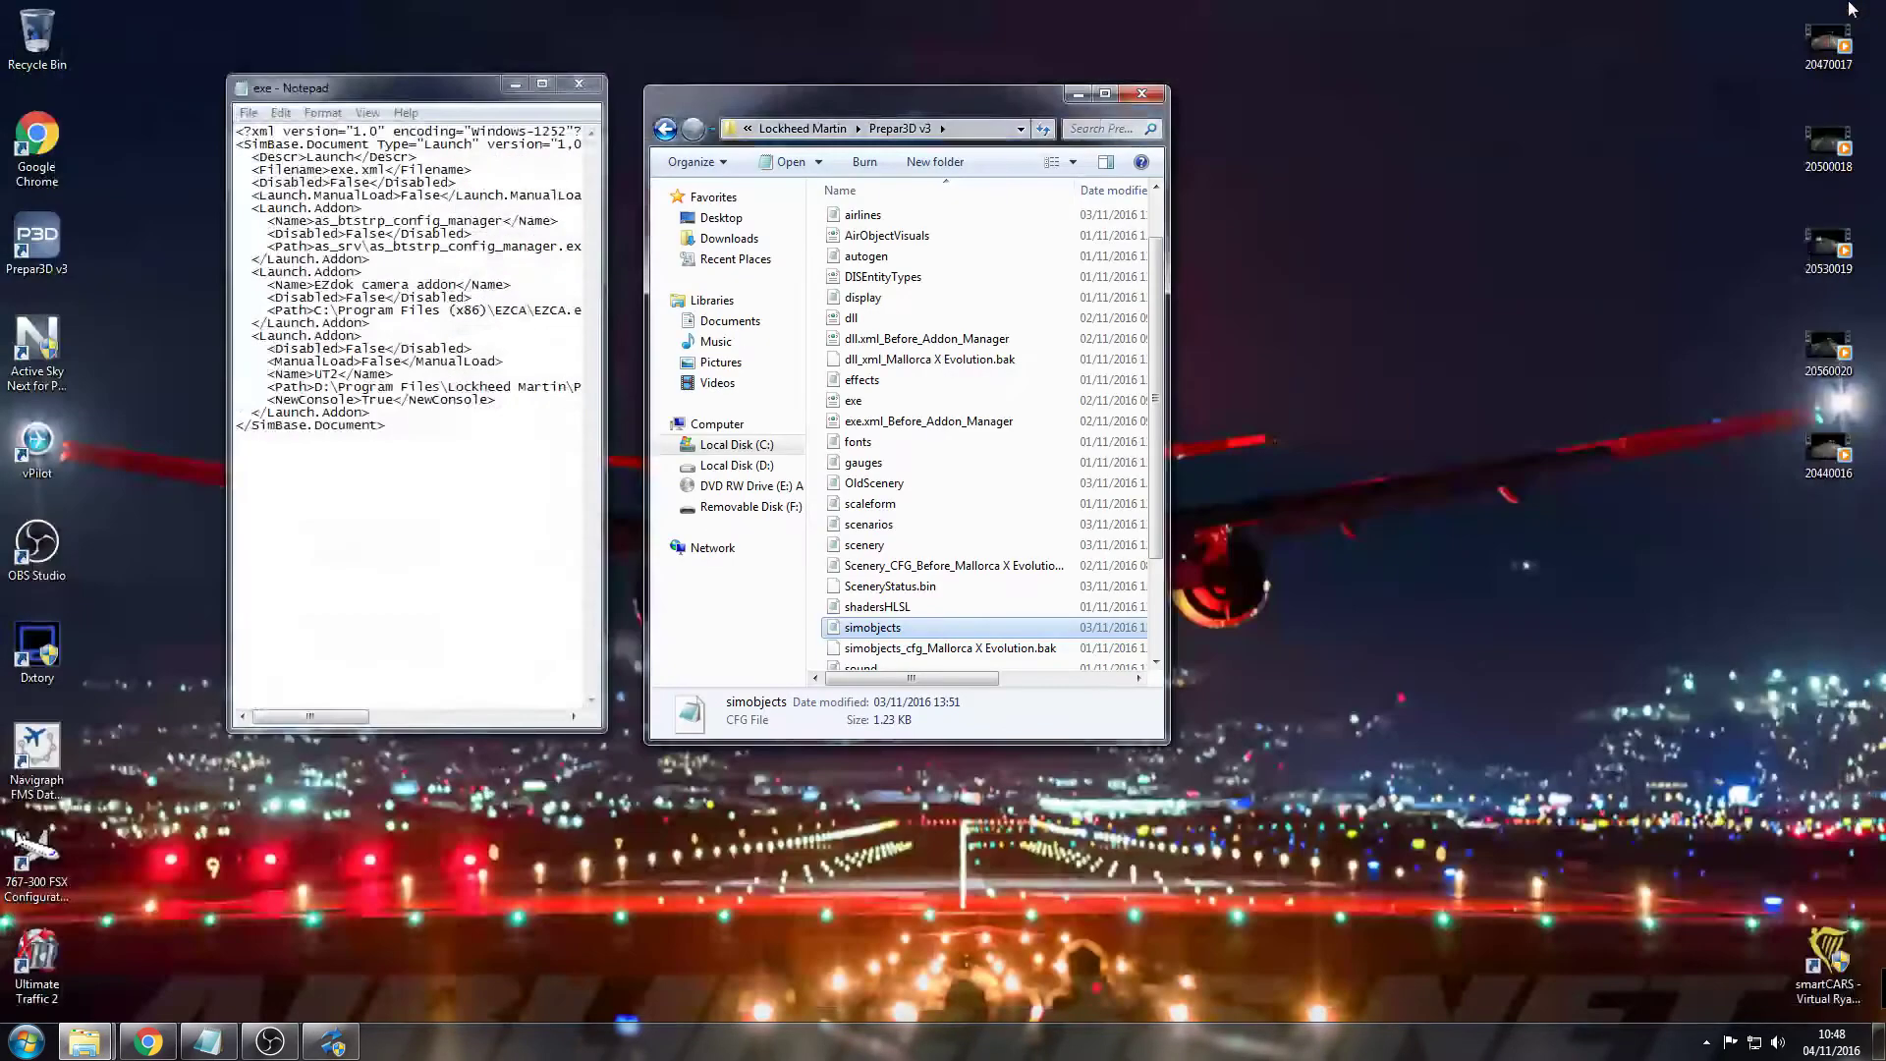
# - Rearrange the windows, widening the AppData Prepar3D v3 folder window and viewing its full path
pyautogui.moveTo(782, 99); pyautogui.dragTo(1025, 93)
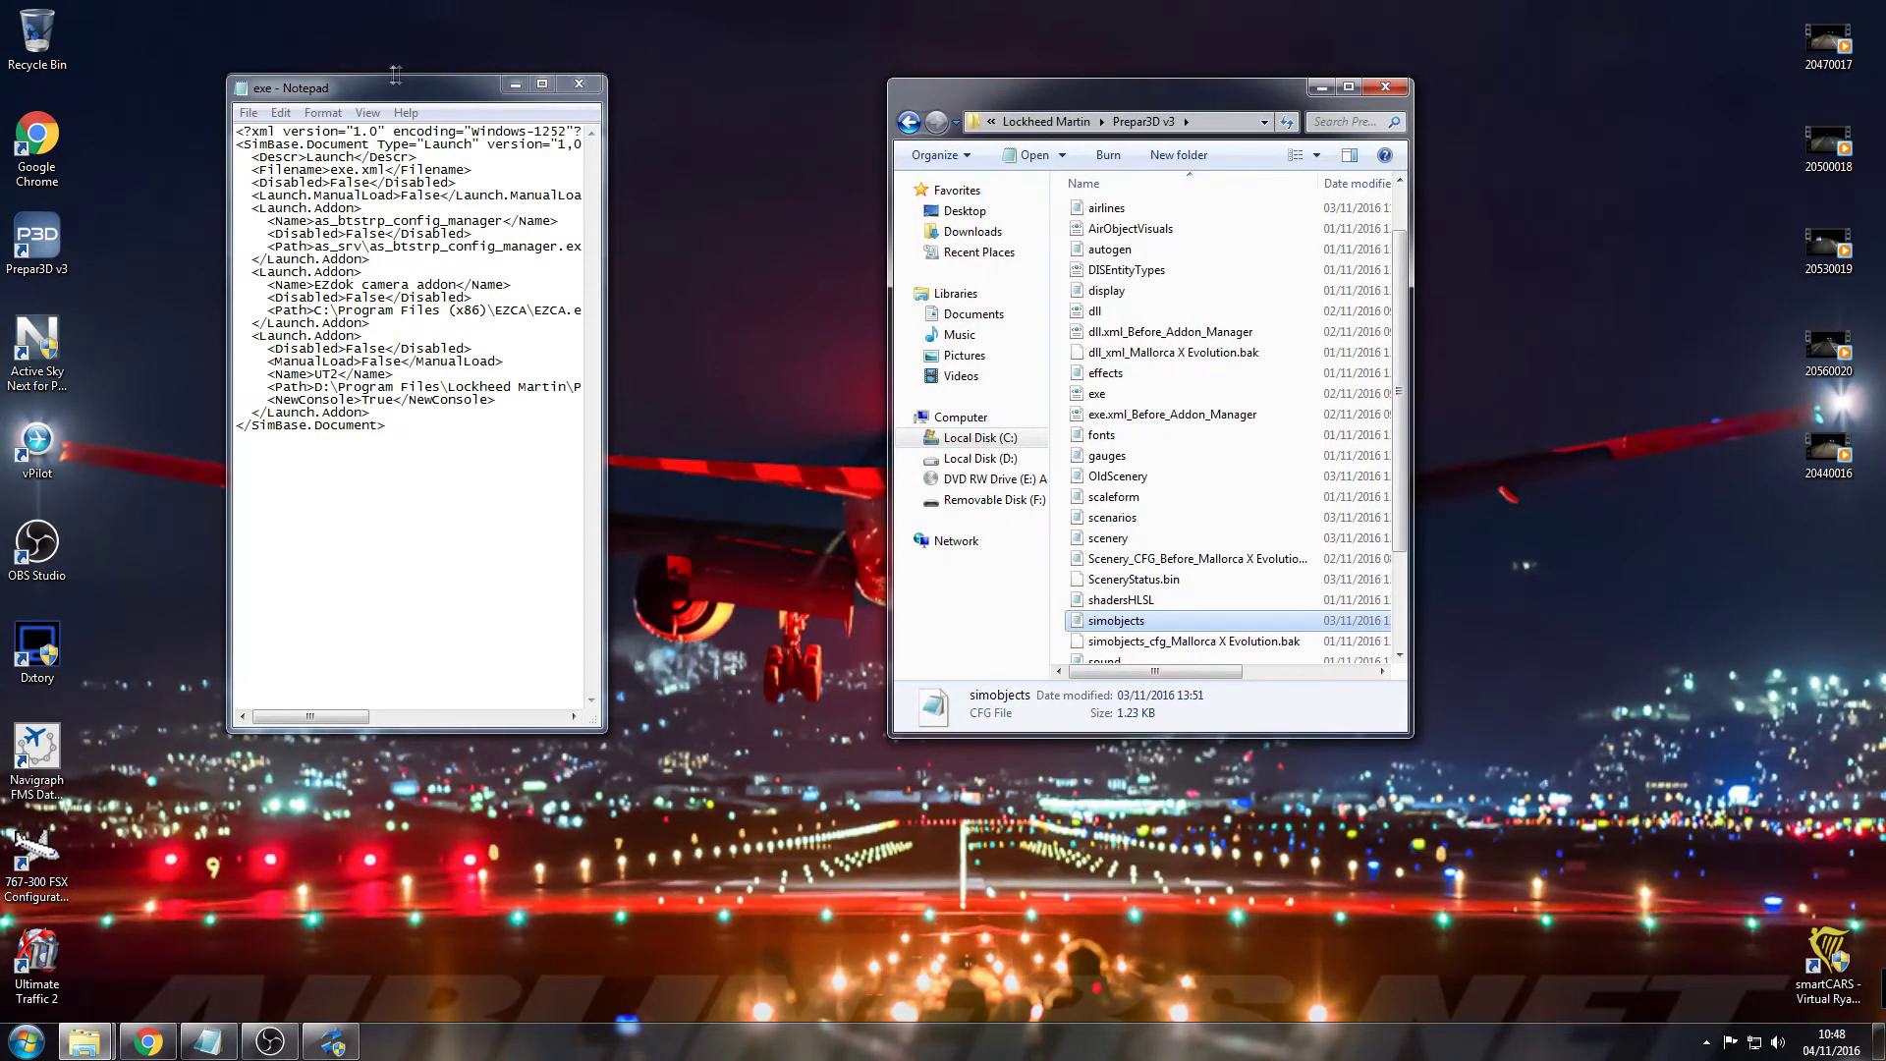
pyautogui.moveTo(380, 92); pyautogui.dragTo(967, 72)
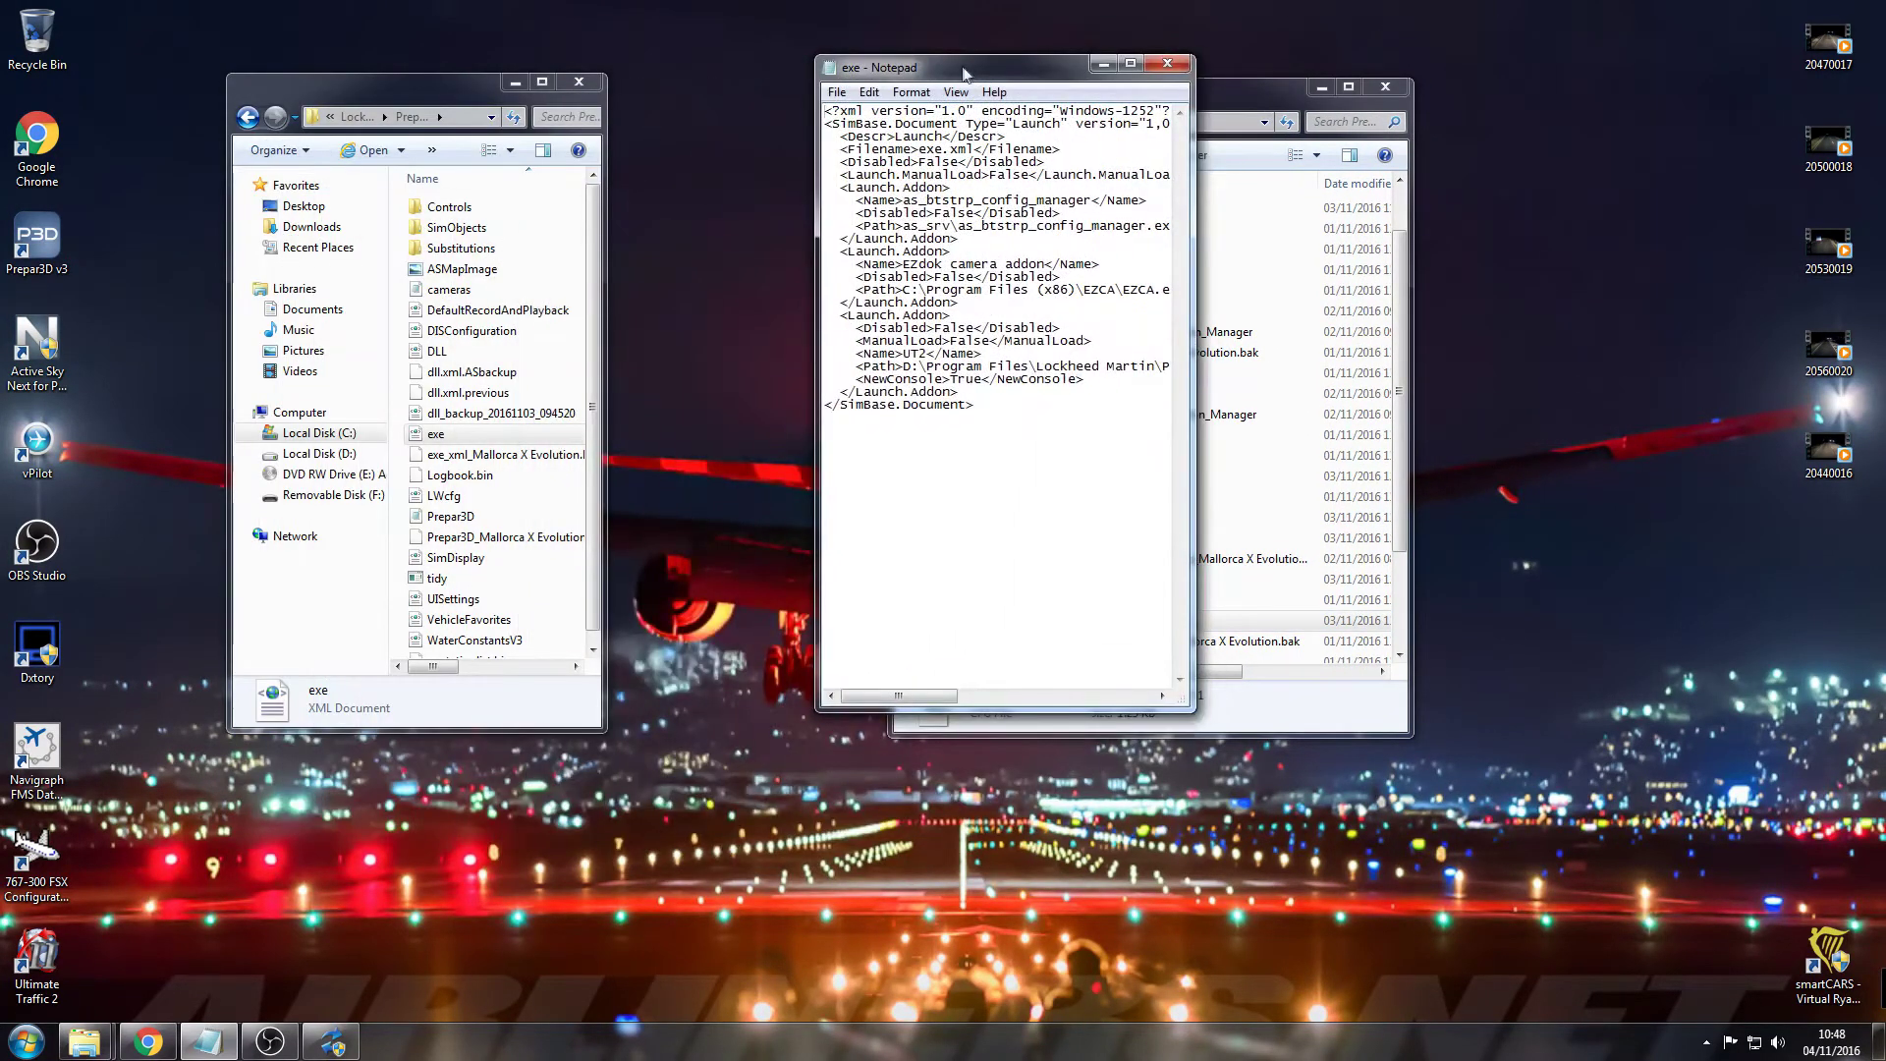
pyautogui.moveTo(613, 282); pyautogui.dragTo(744, 285)
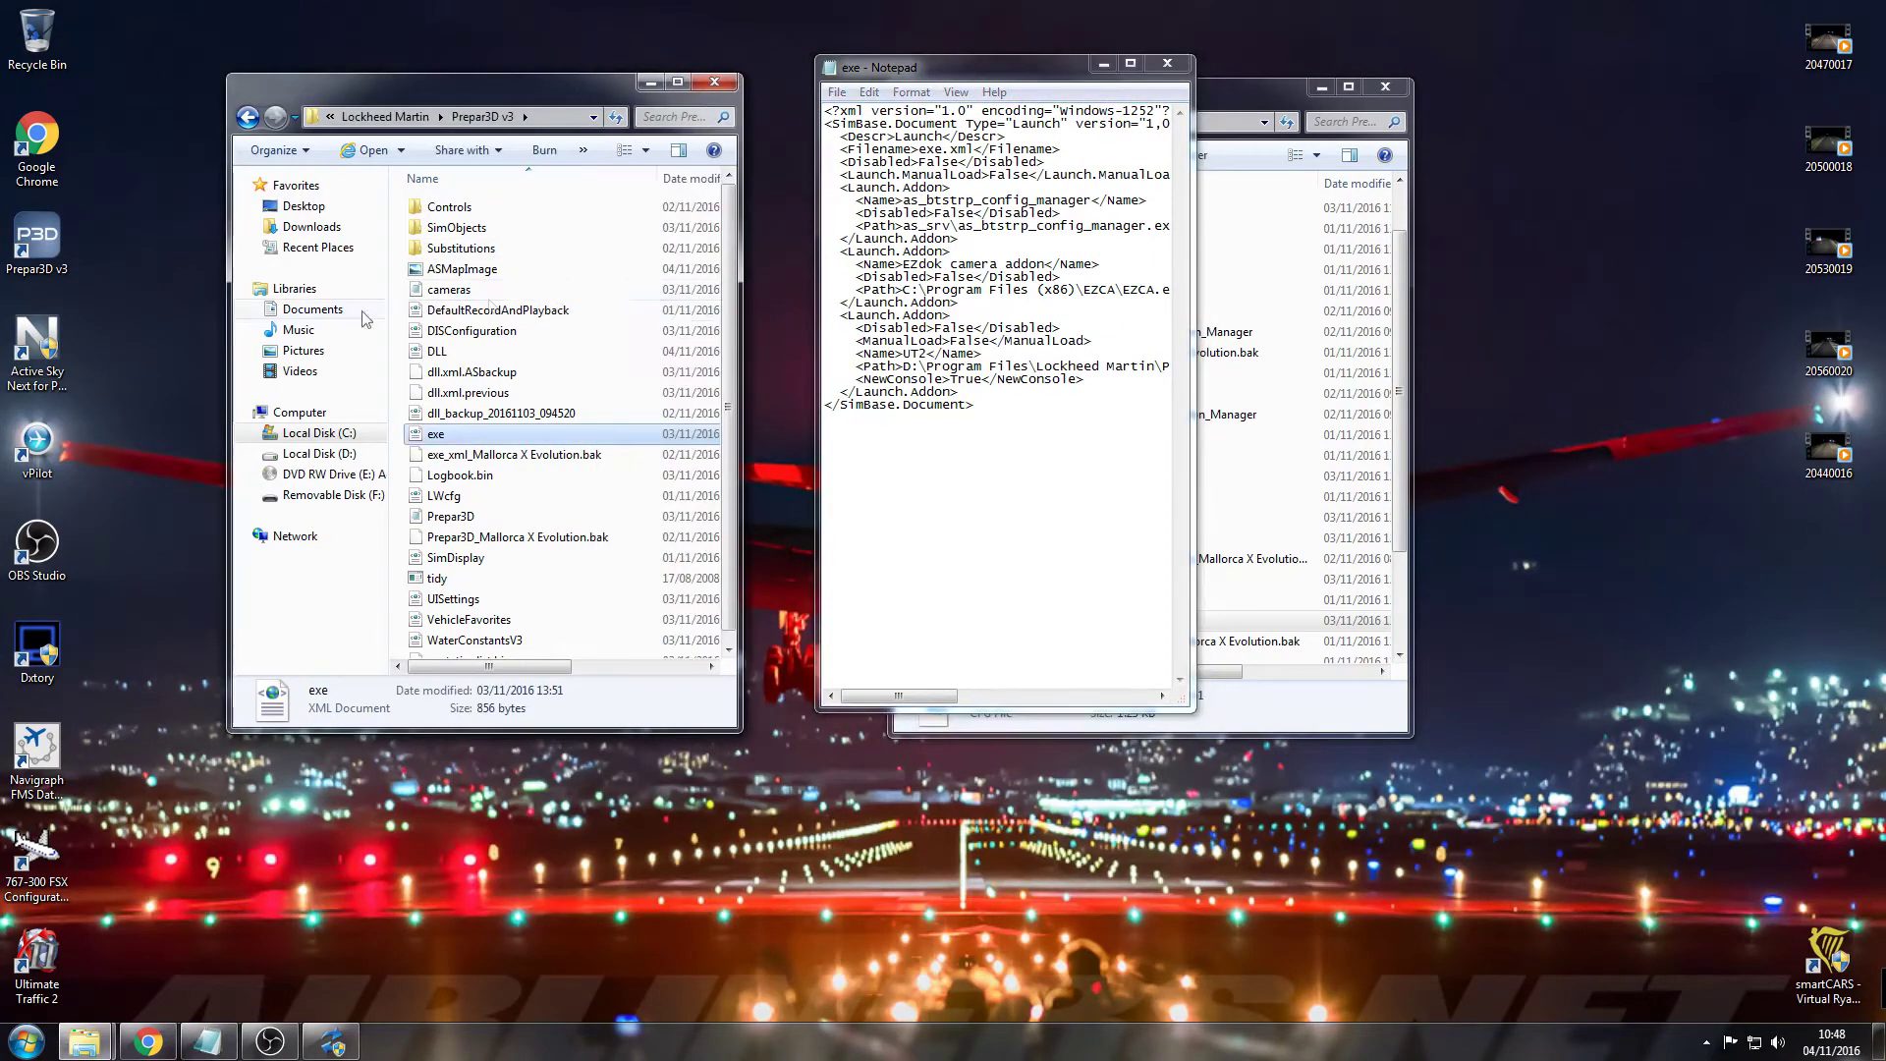
pyautogui.moveTo(233, 384); pyautogui.dragTo(144, 370)
pyautogui.click(547, 118)
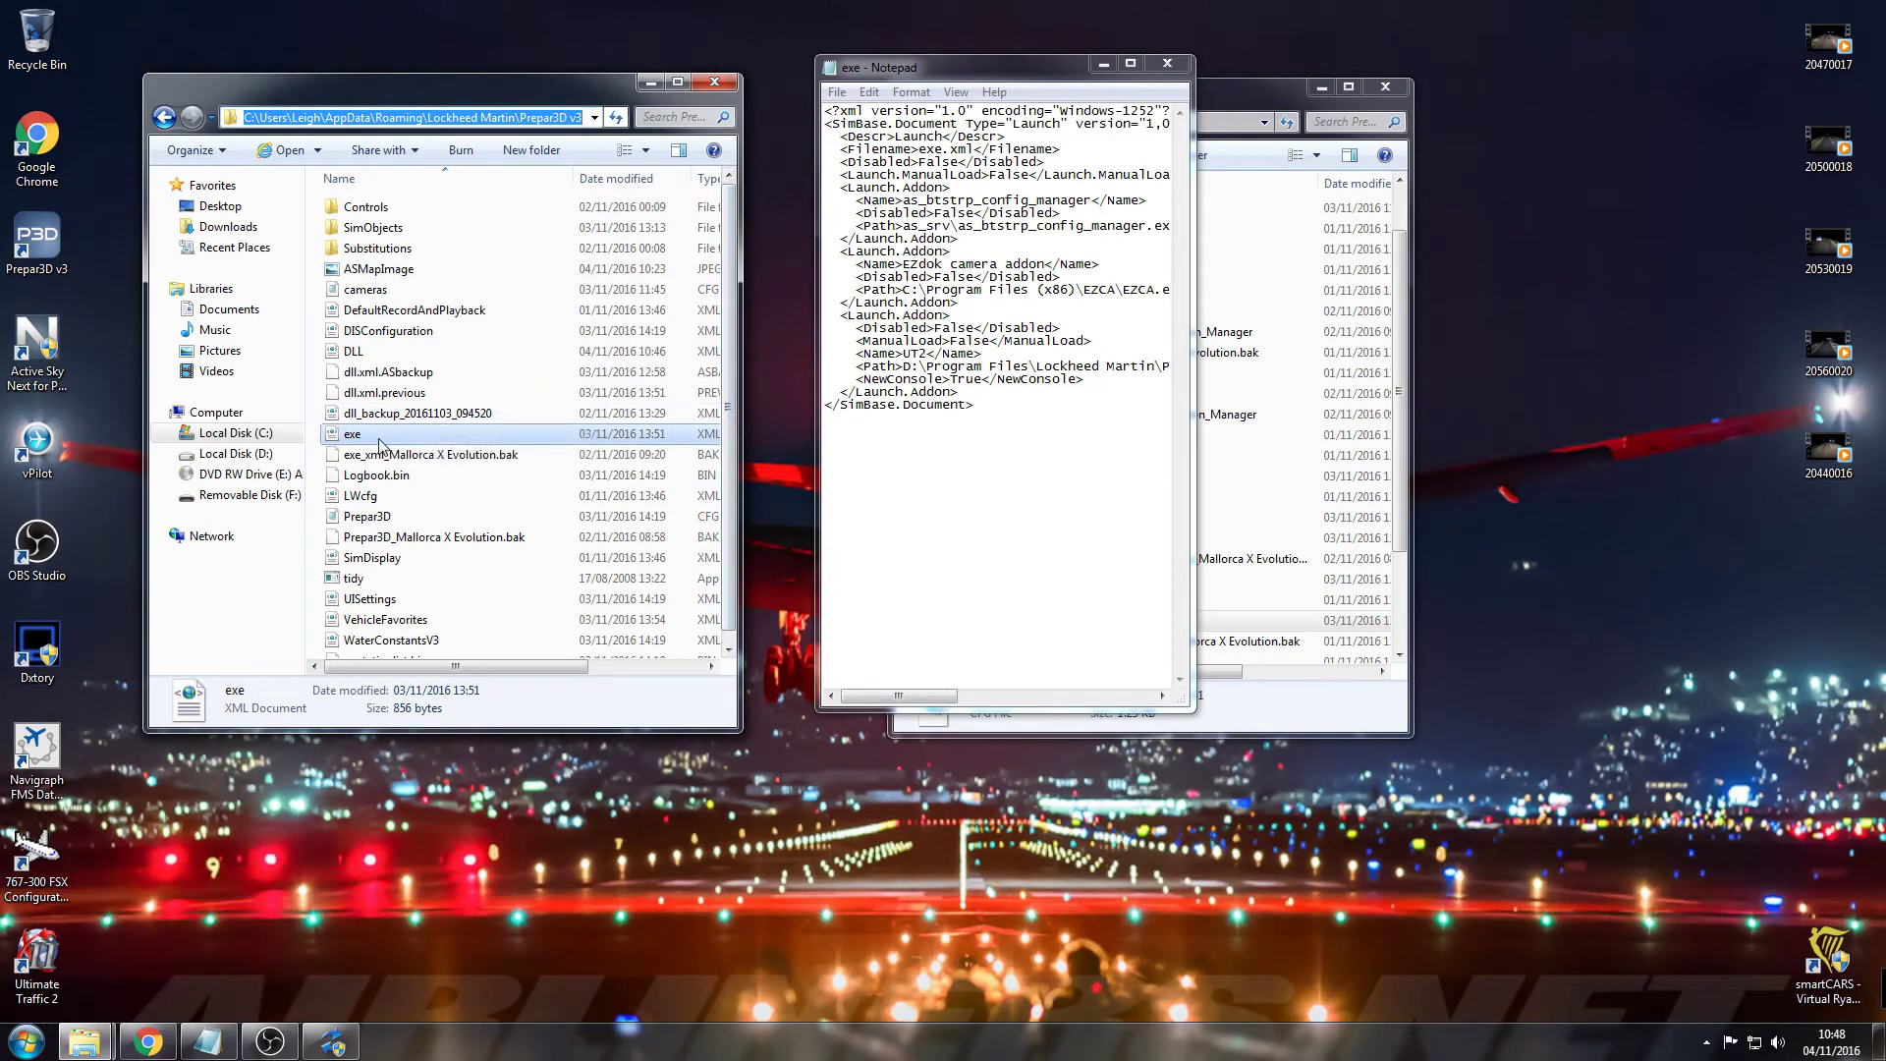
pyautogui.click(347, 445)
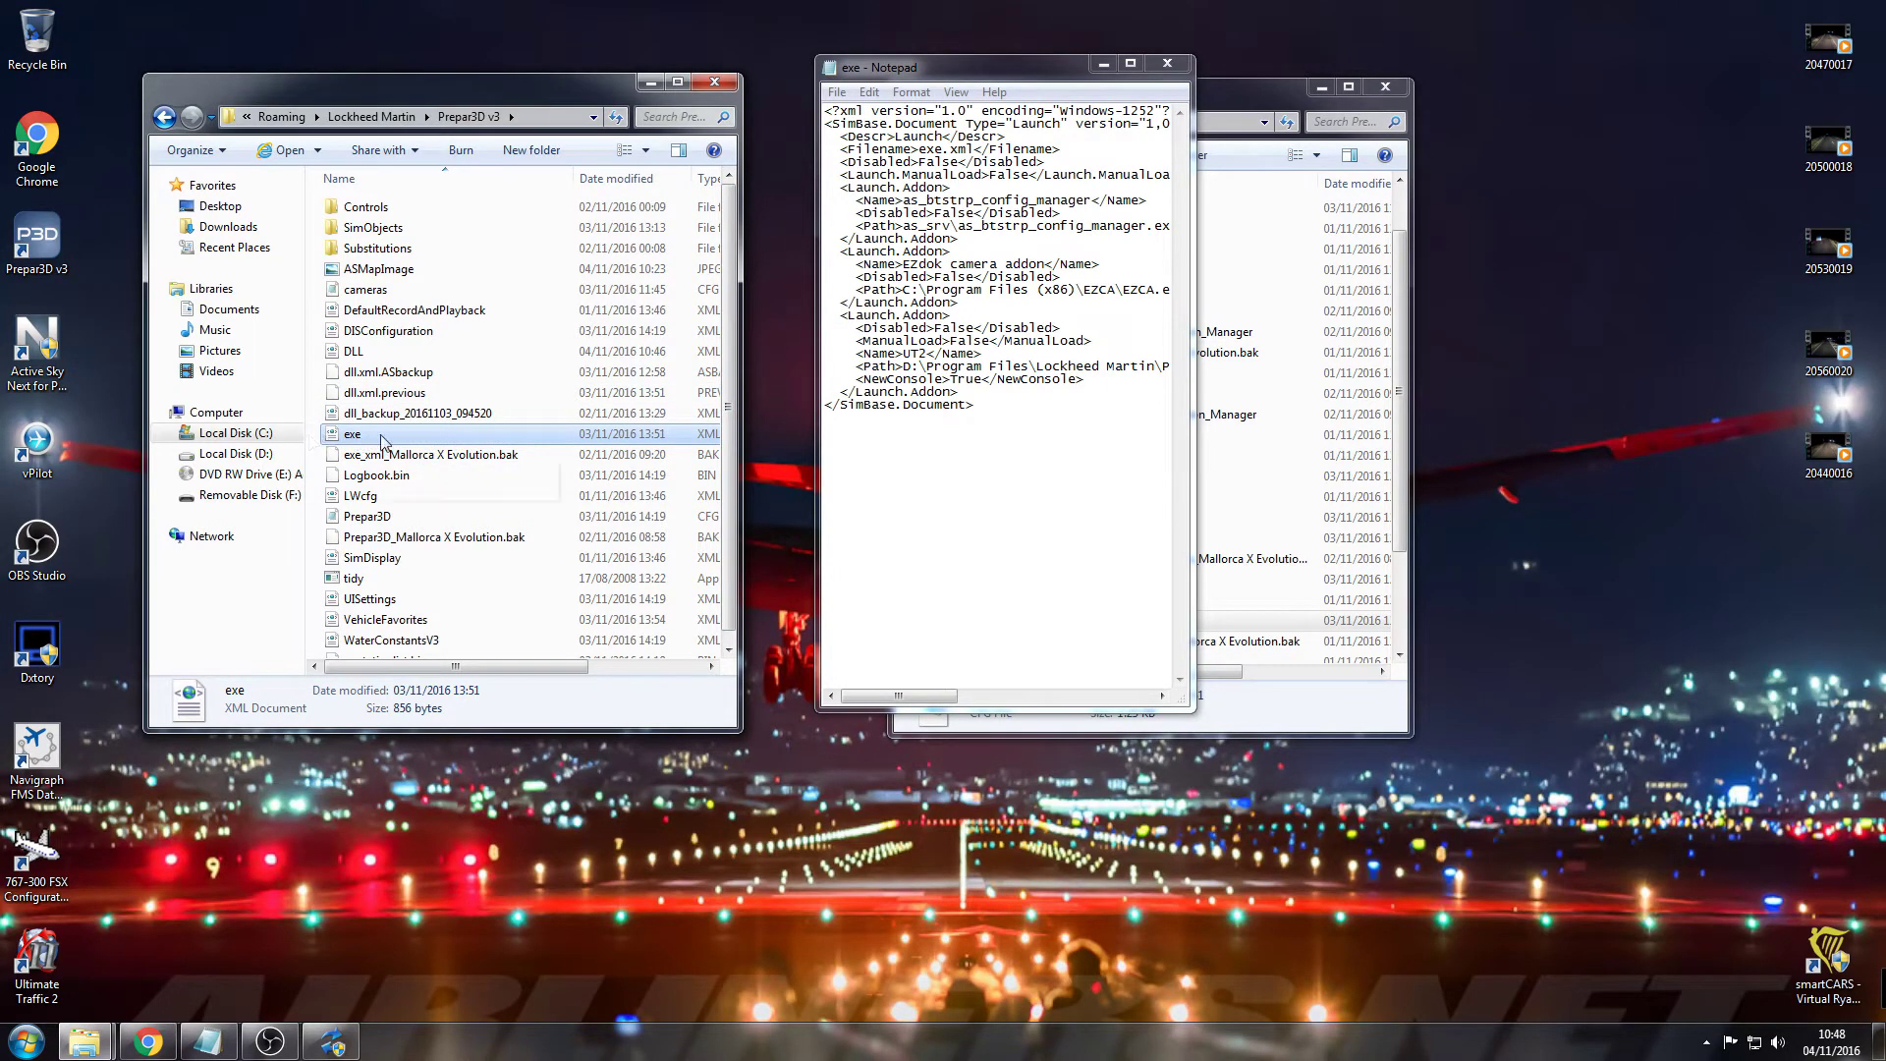
# - Open the exe file with Notepad and maximize the Notepad window
pyautogui.rightClick(383, 442)
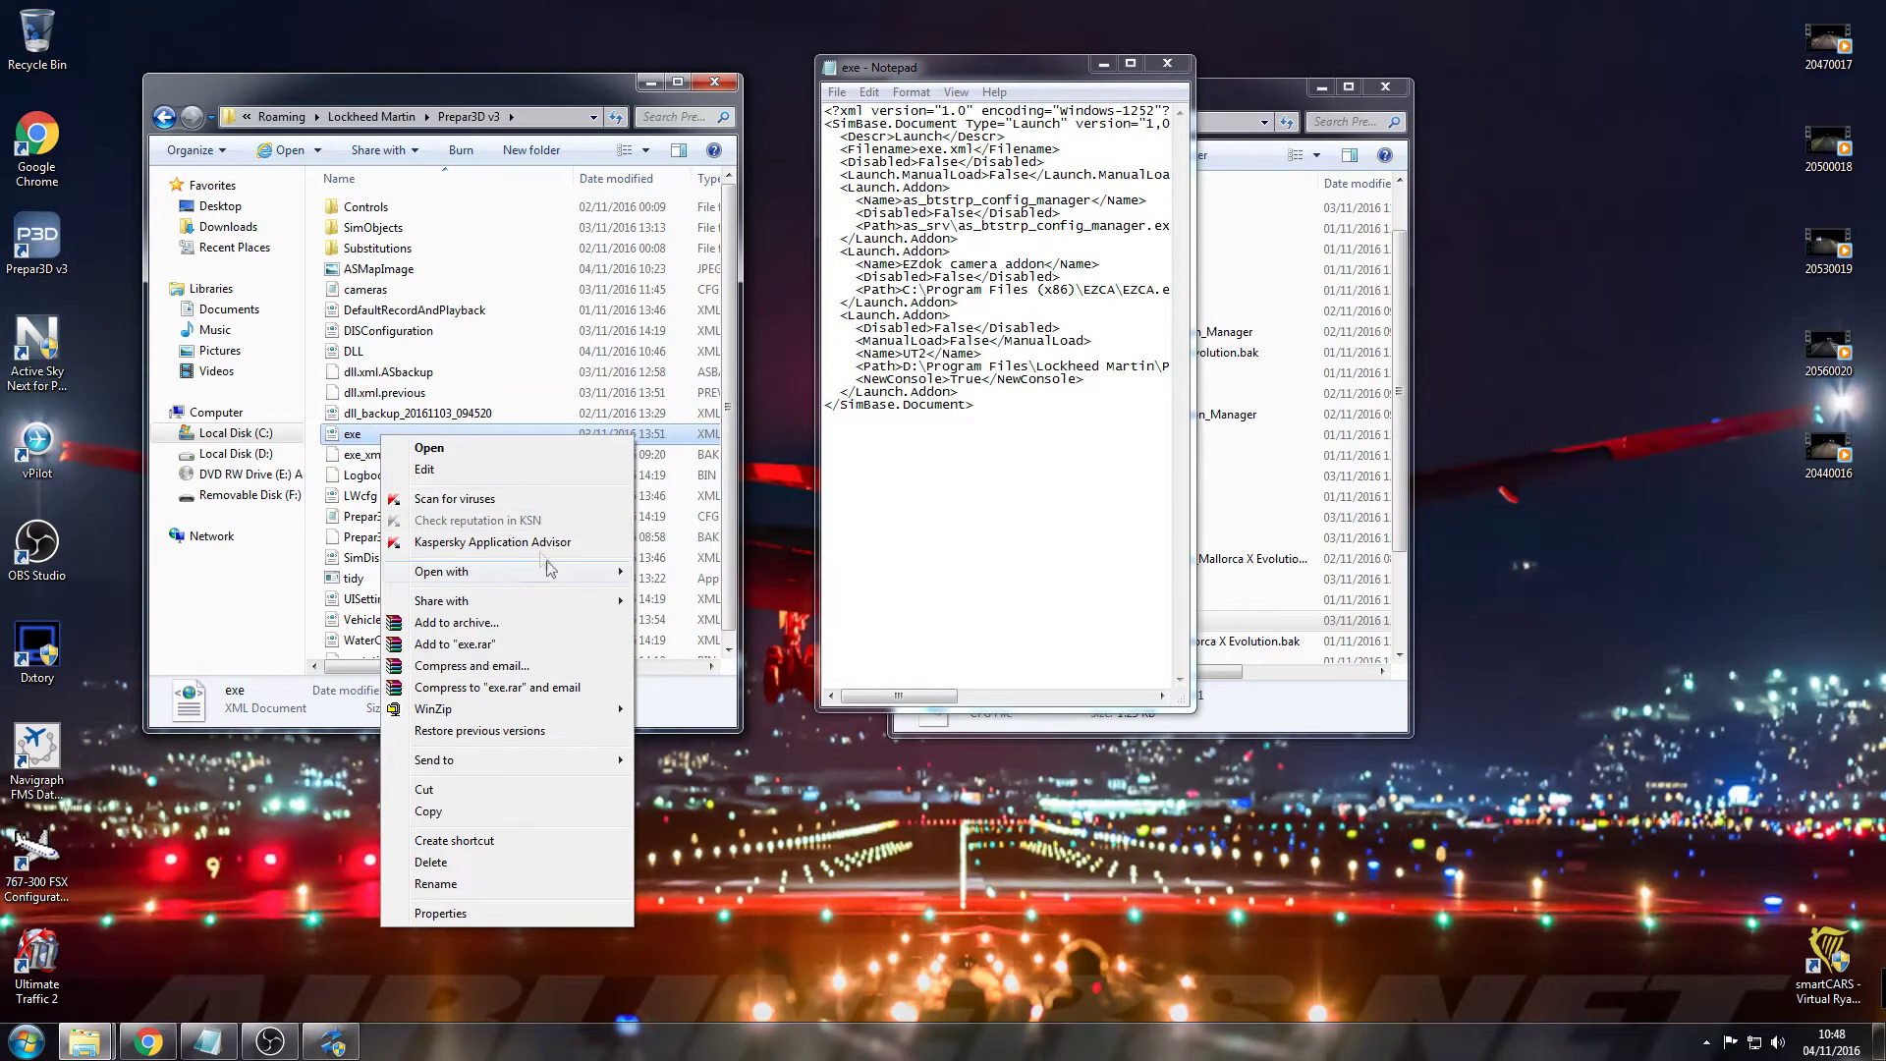
pyautogui.moveTo(545, 571)
pyautogui.click(685, 593)
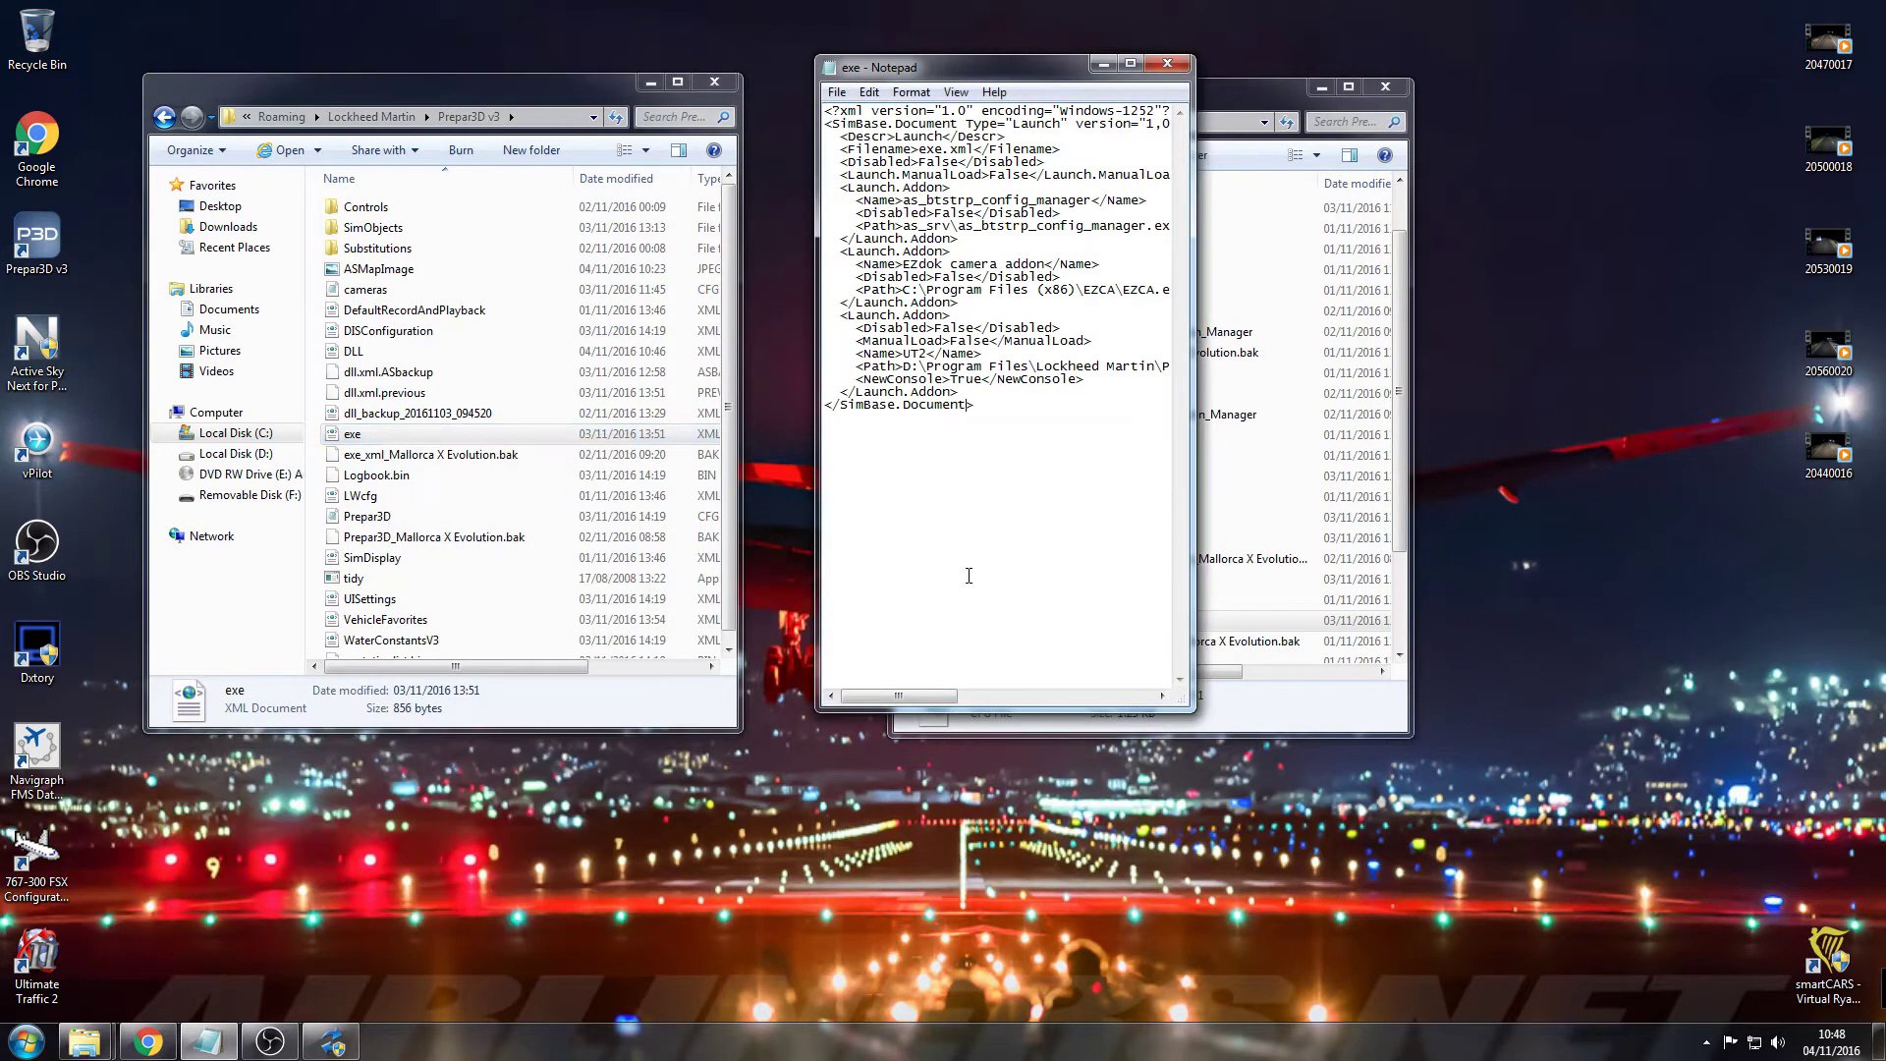
pyautogui.click(1131, 63)
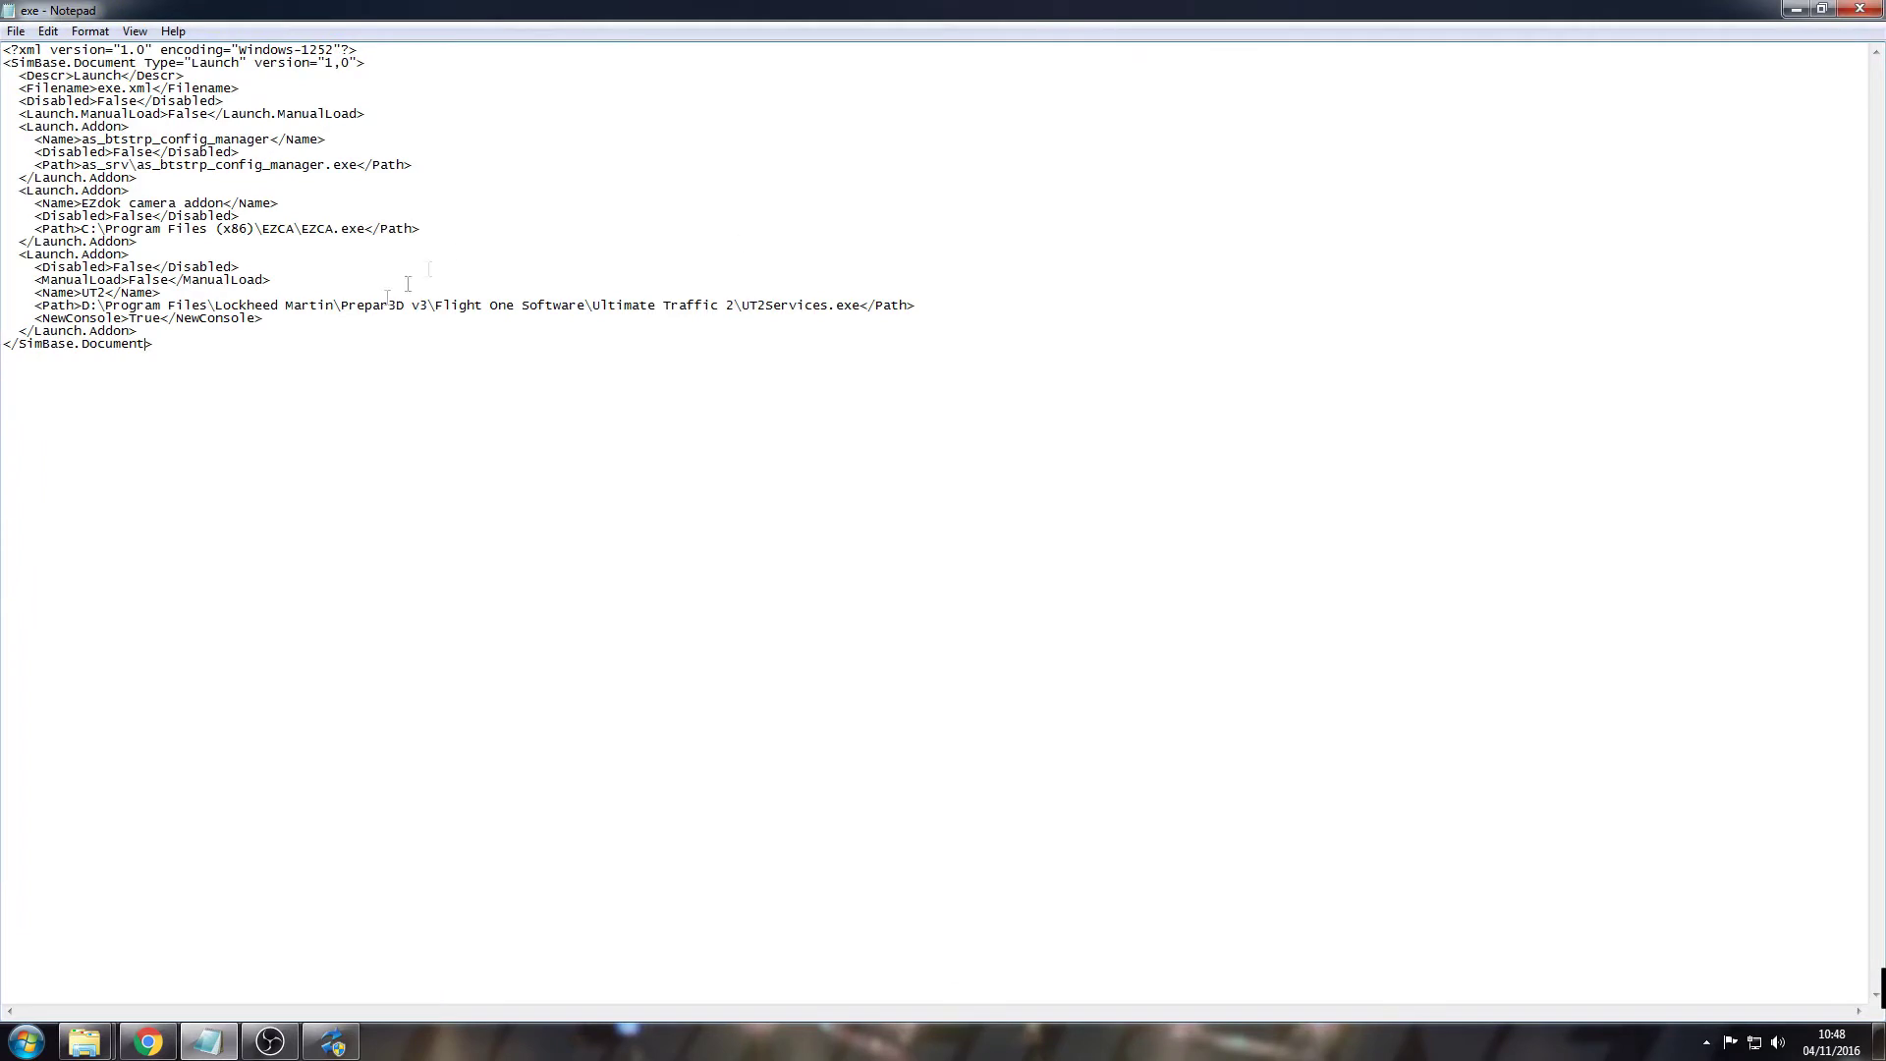
pyautogui.moveTo(154, 343); pyautogui.dragTo(10, 255)
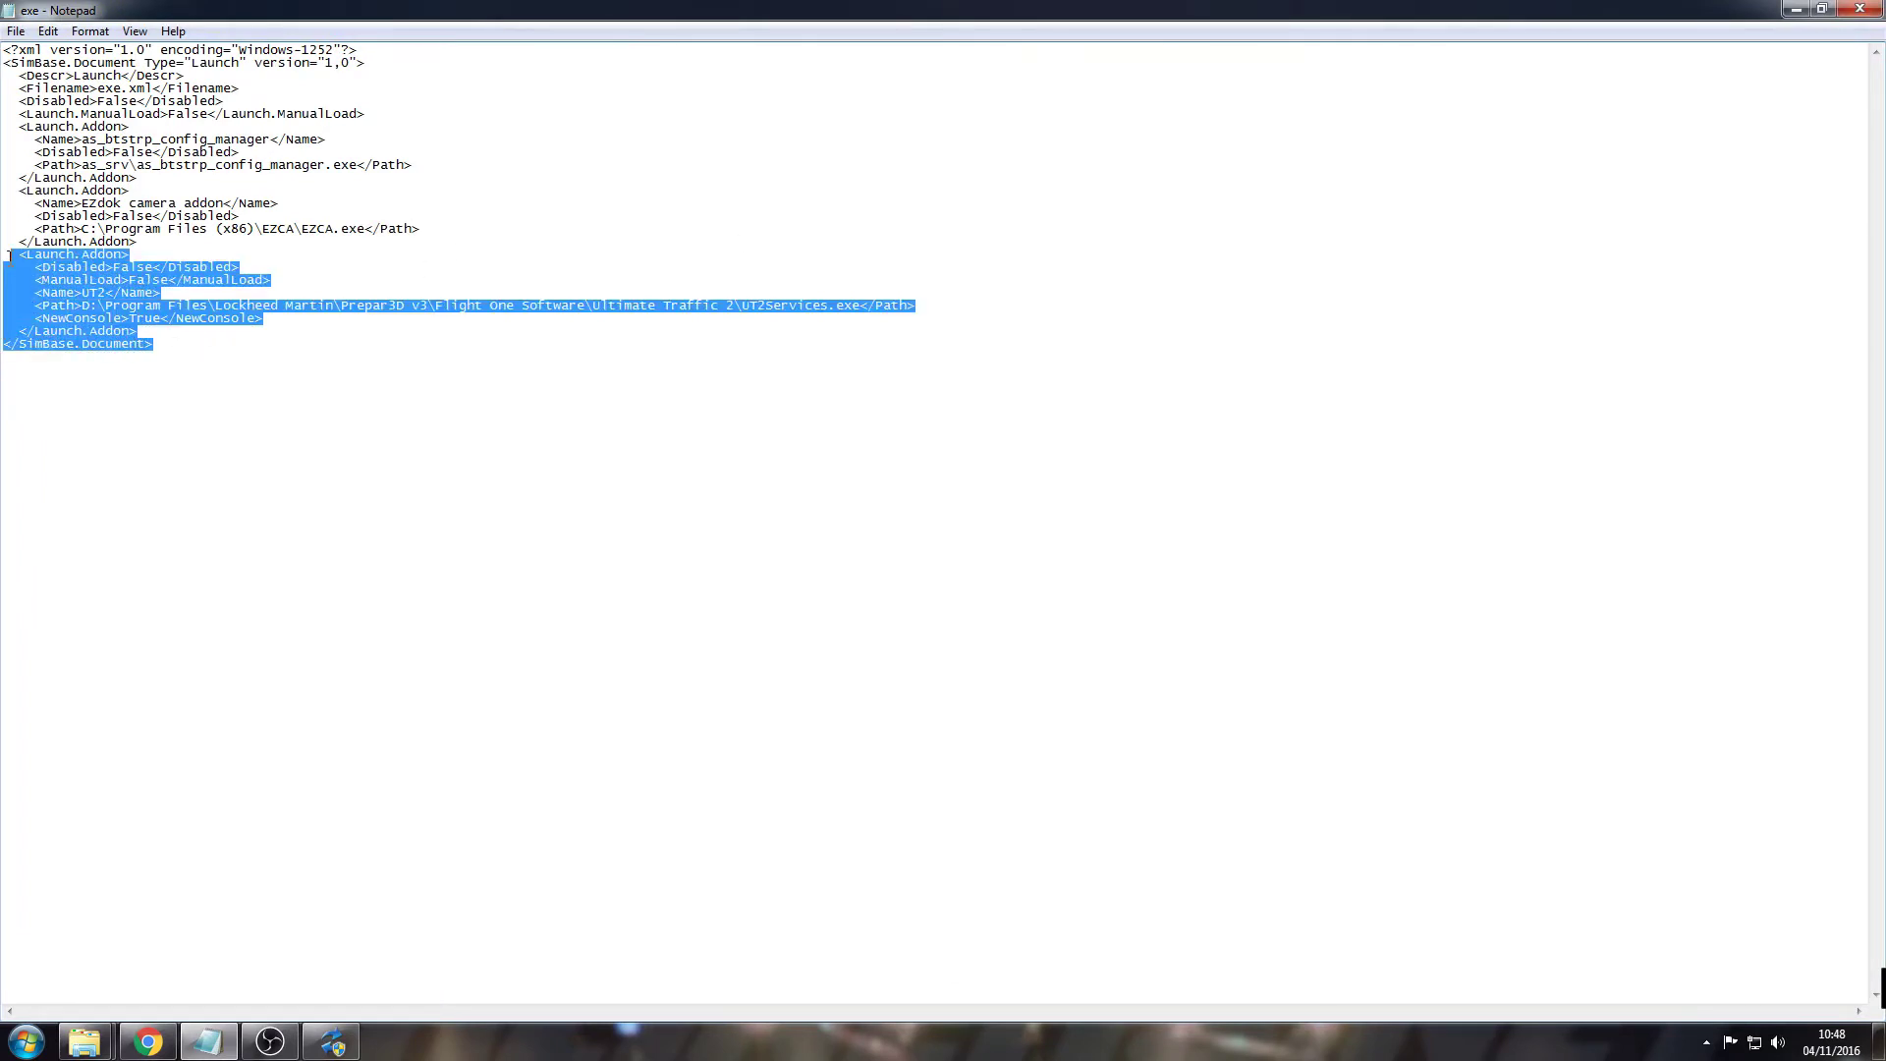
pyautogui.click(36, 305)
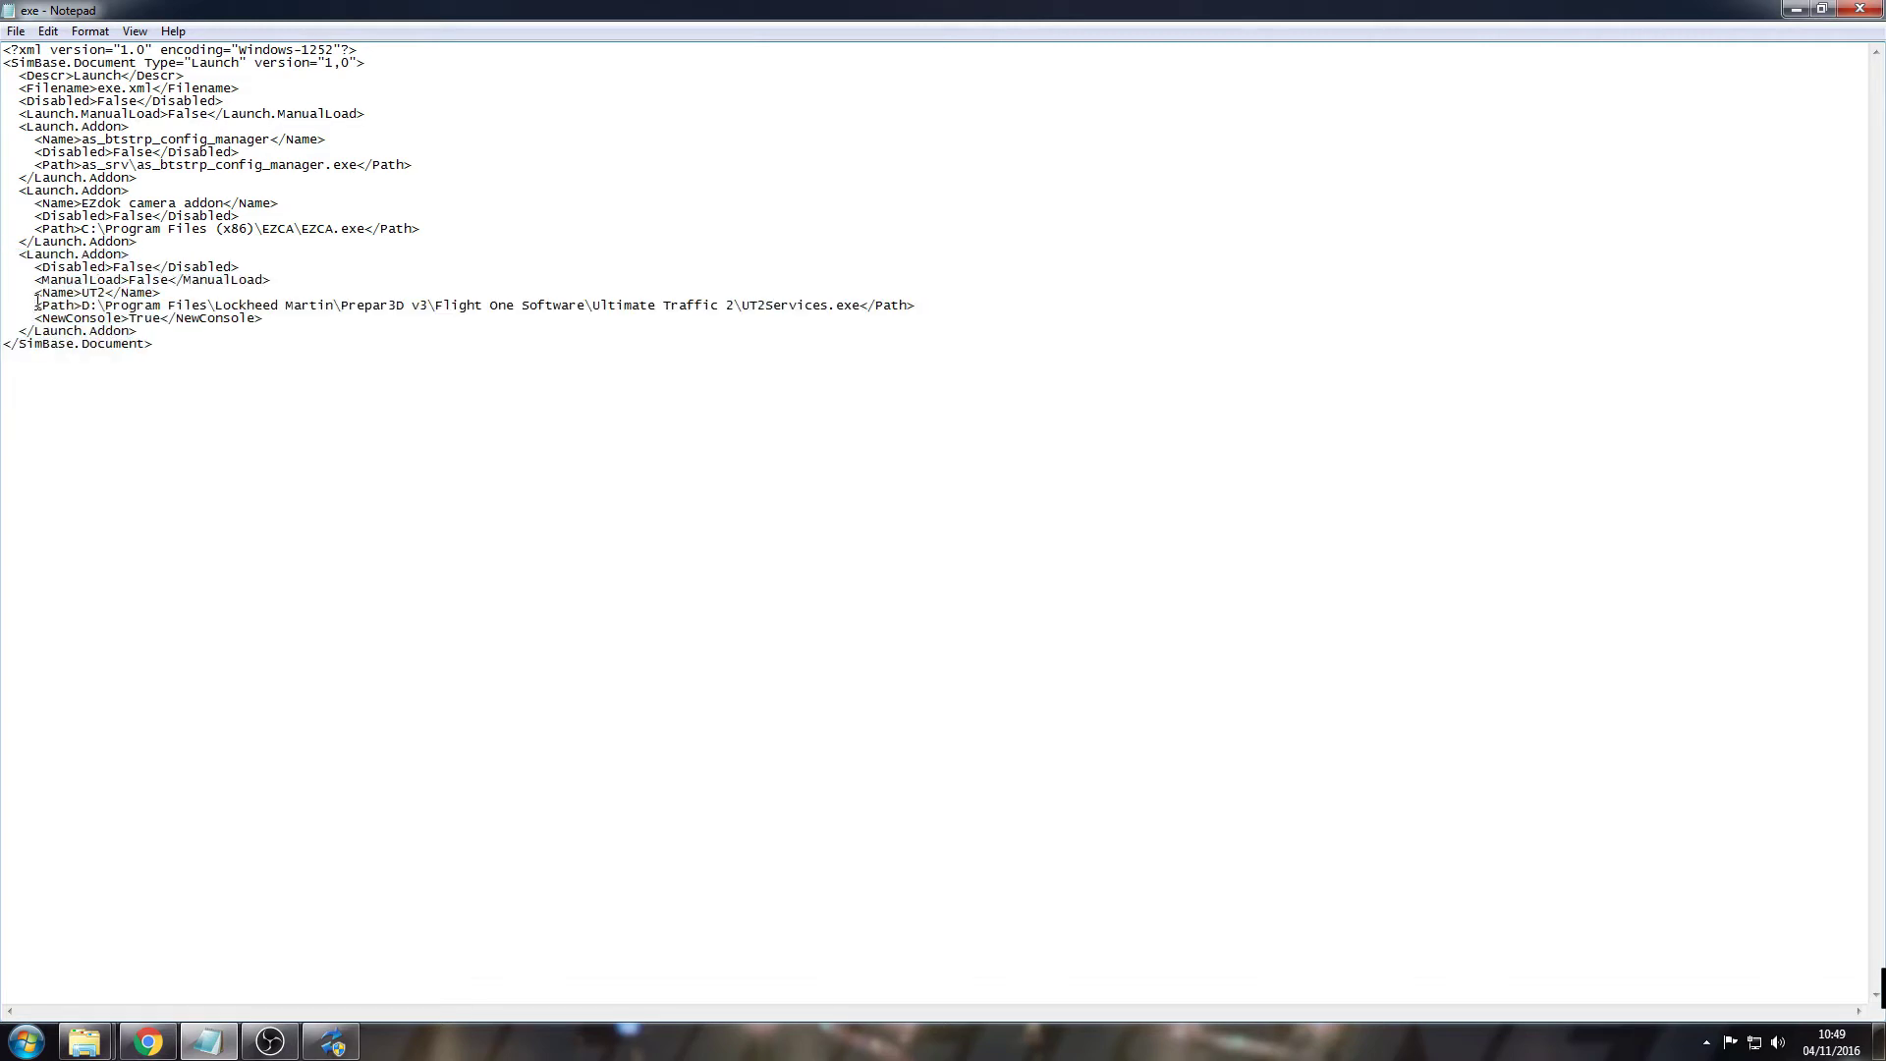
pyautogui.moveTo(36, 304); pyautogui.dragTo(925, 305)
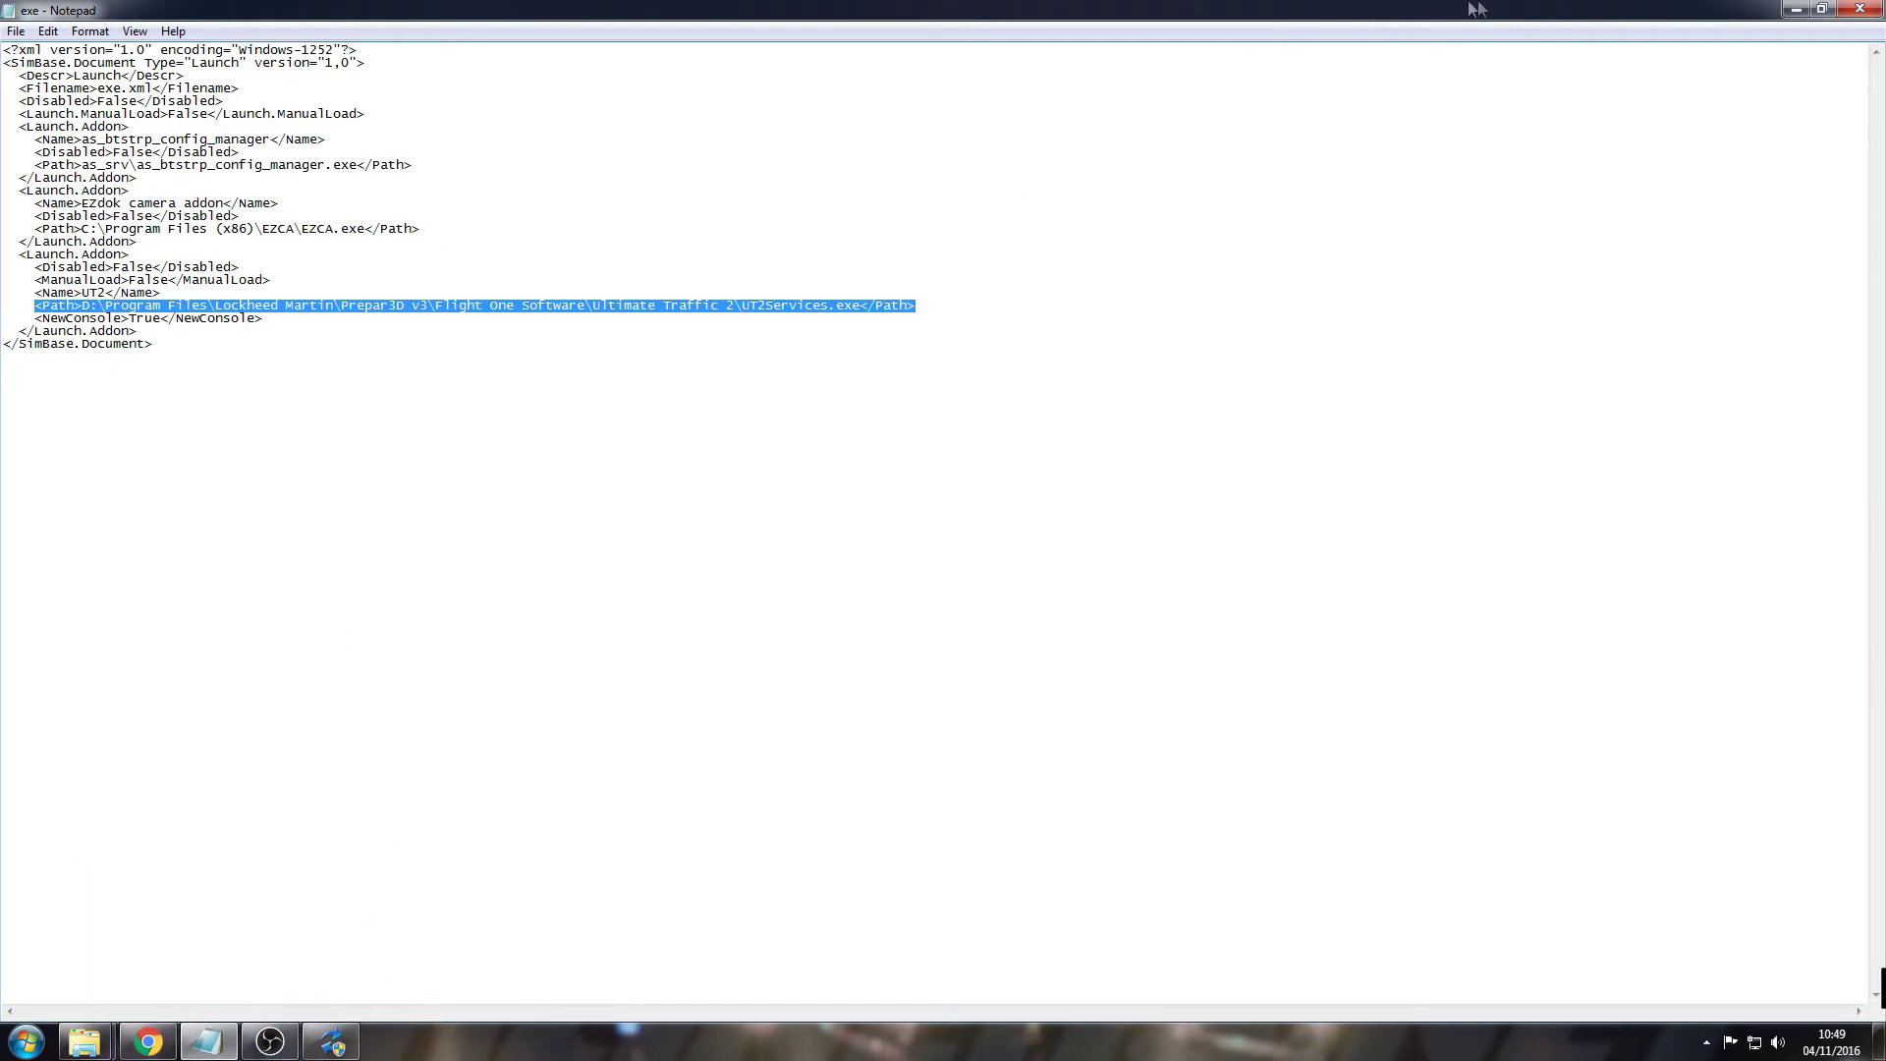
pyautogui.click(1796, 10)
# - Browse from Computer to D:\Program Files\Lockheed Martin\Prepar3D v3
pyautogui.scroll(3, 1327, 338)
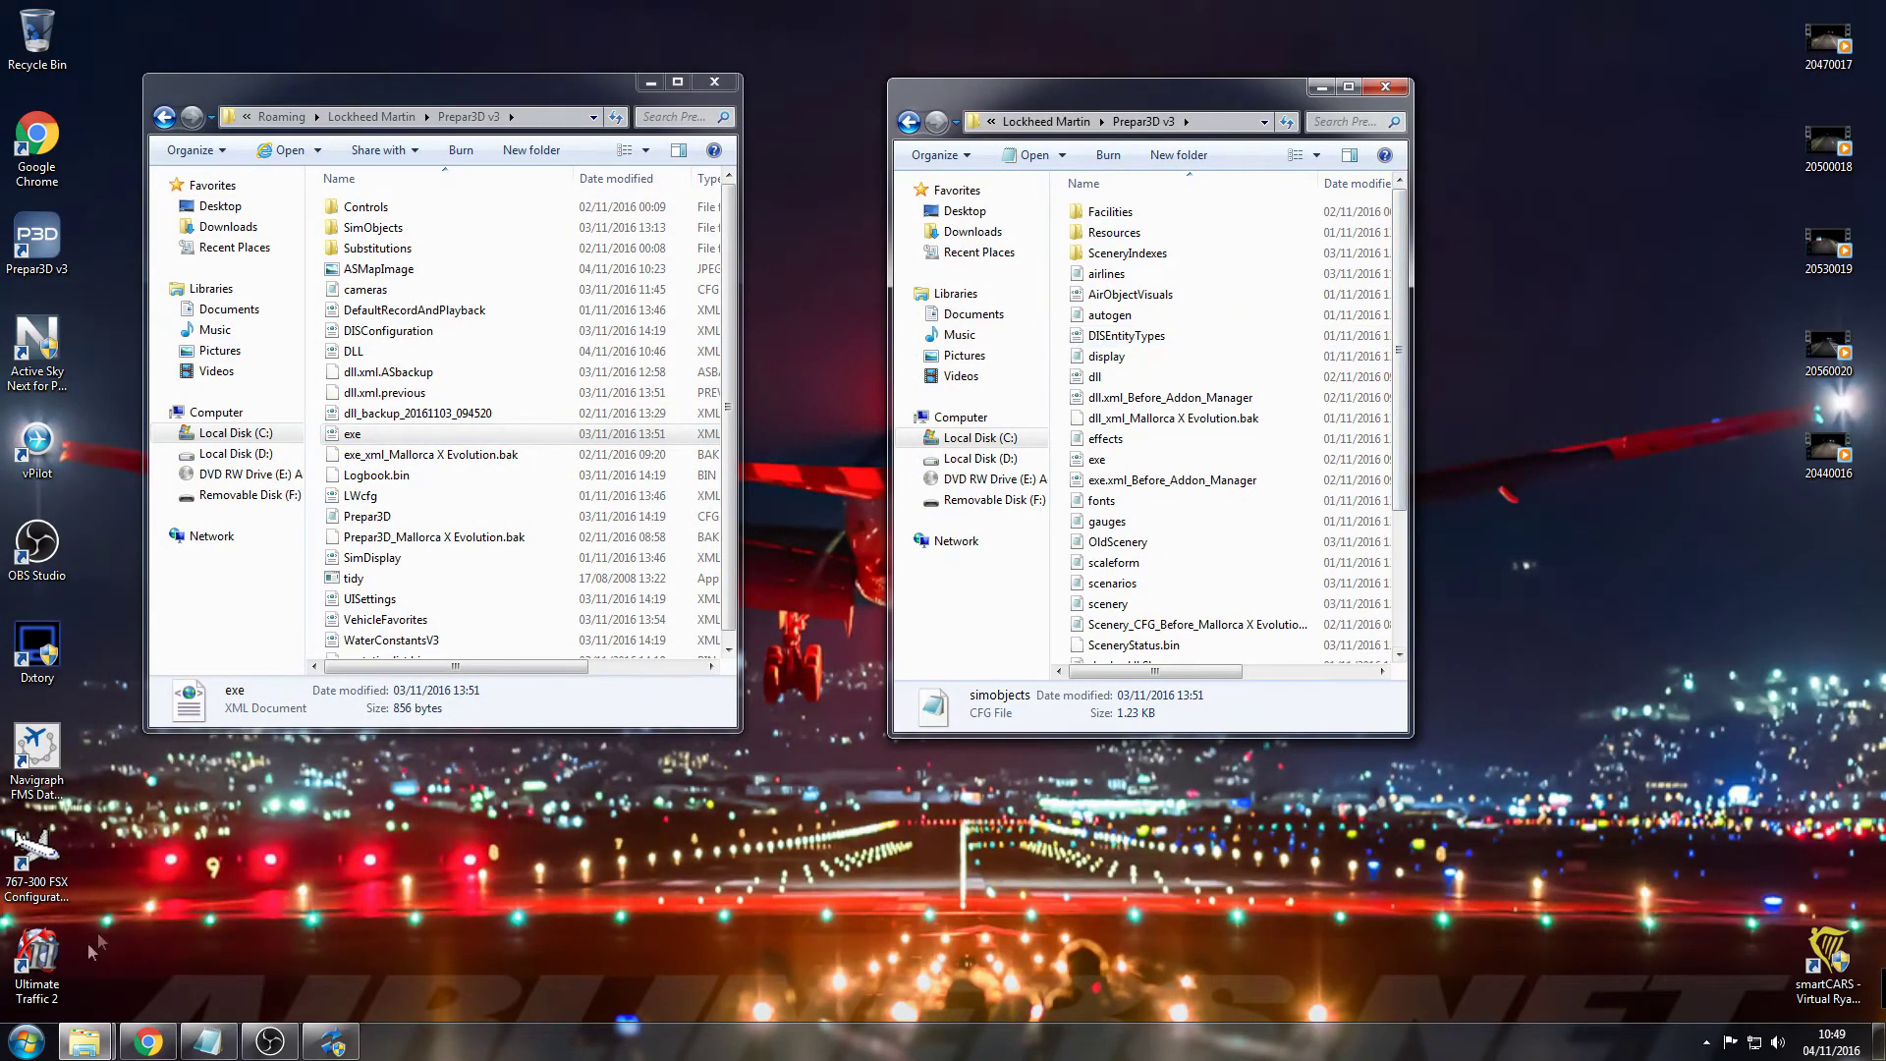
pyautogui.click(27, 1040)
pyautogui.click(294, 707)
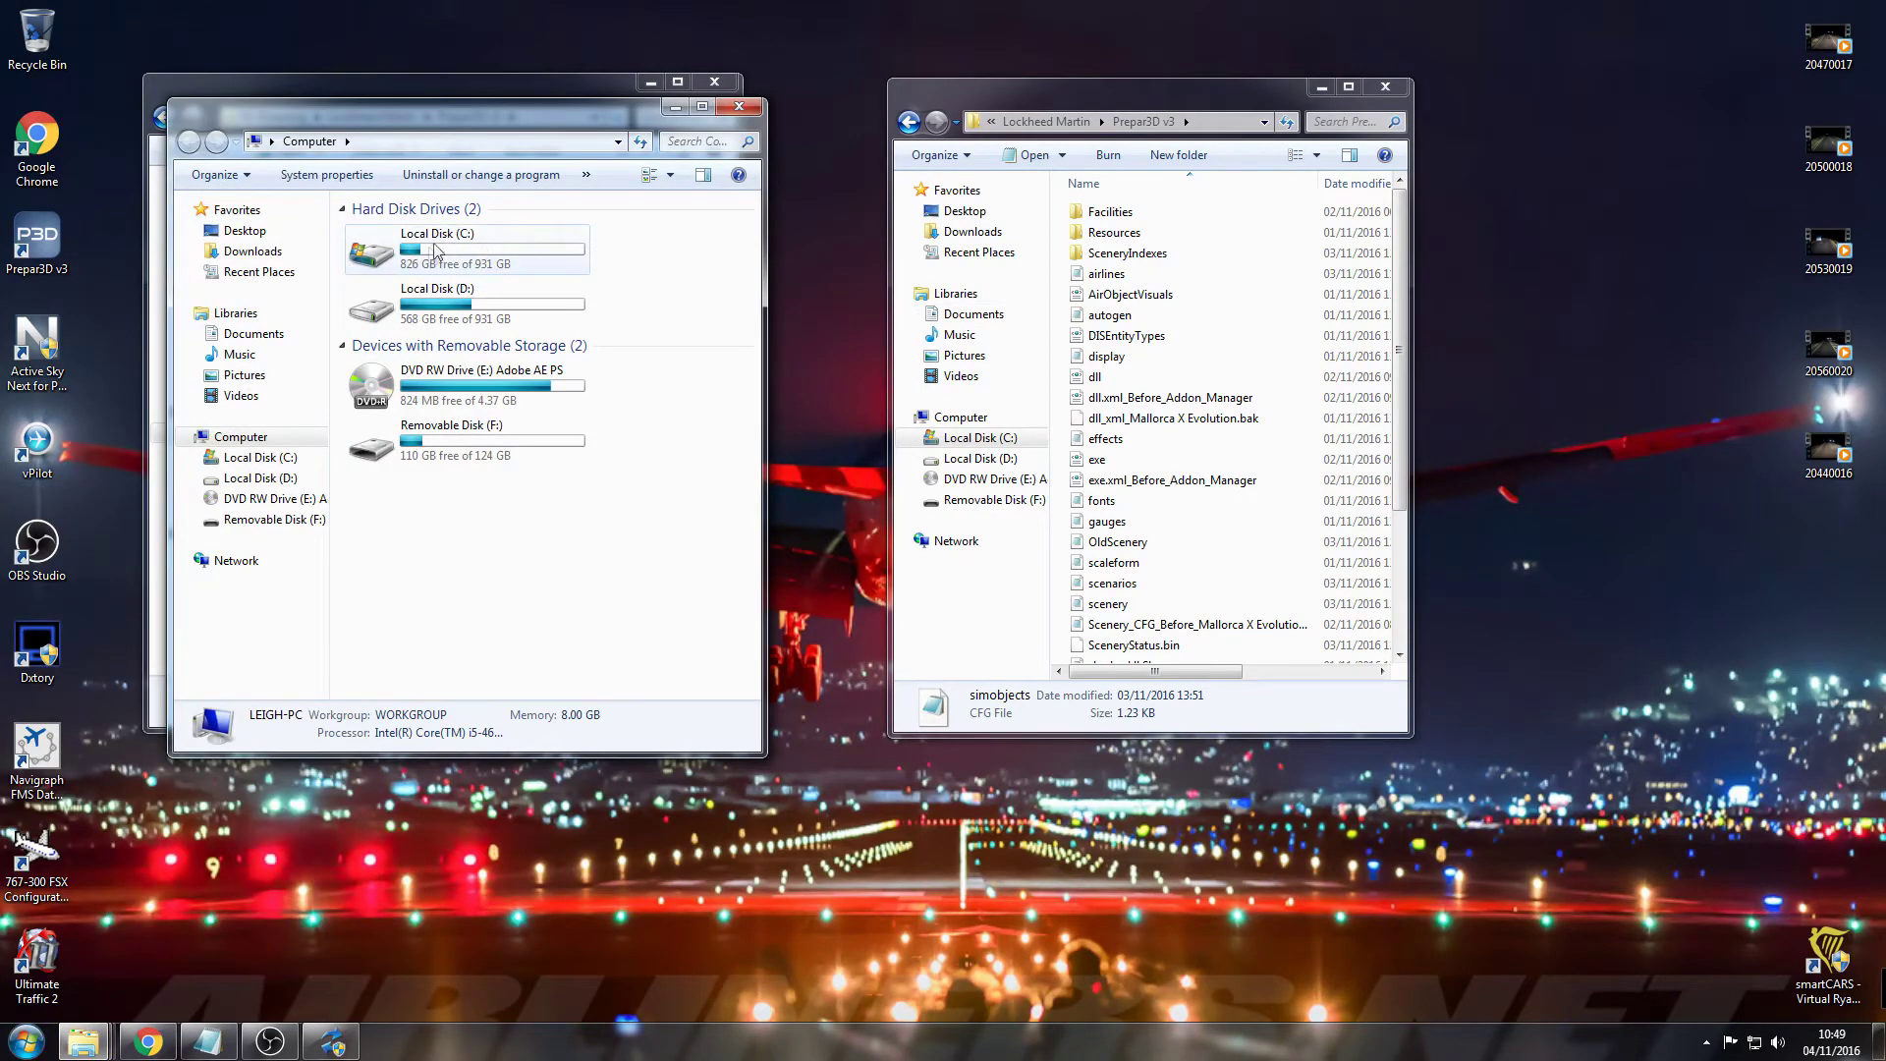
pyautogui.doubleClick(433, 300)
pyautogui.doubleClick(441, 274)
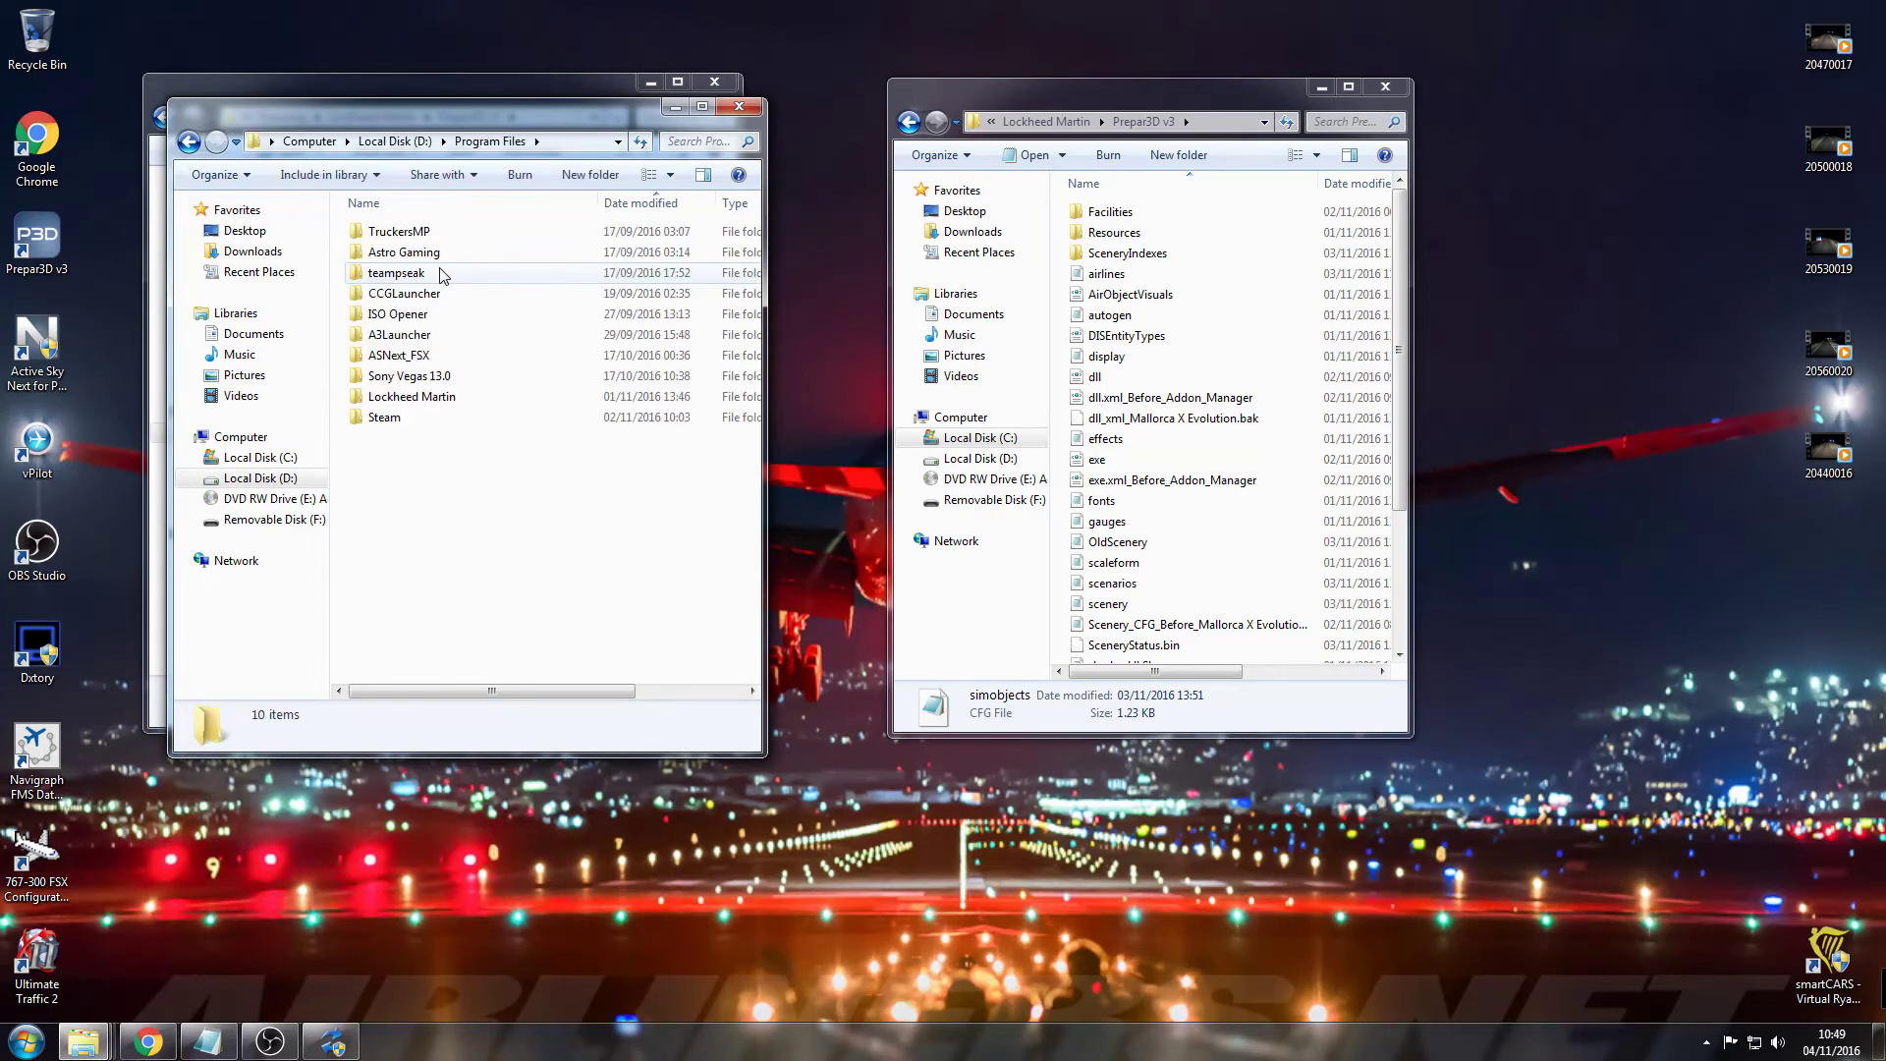
pyautogui.doubleClick(463, 397)
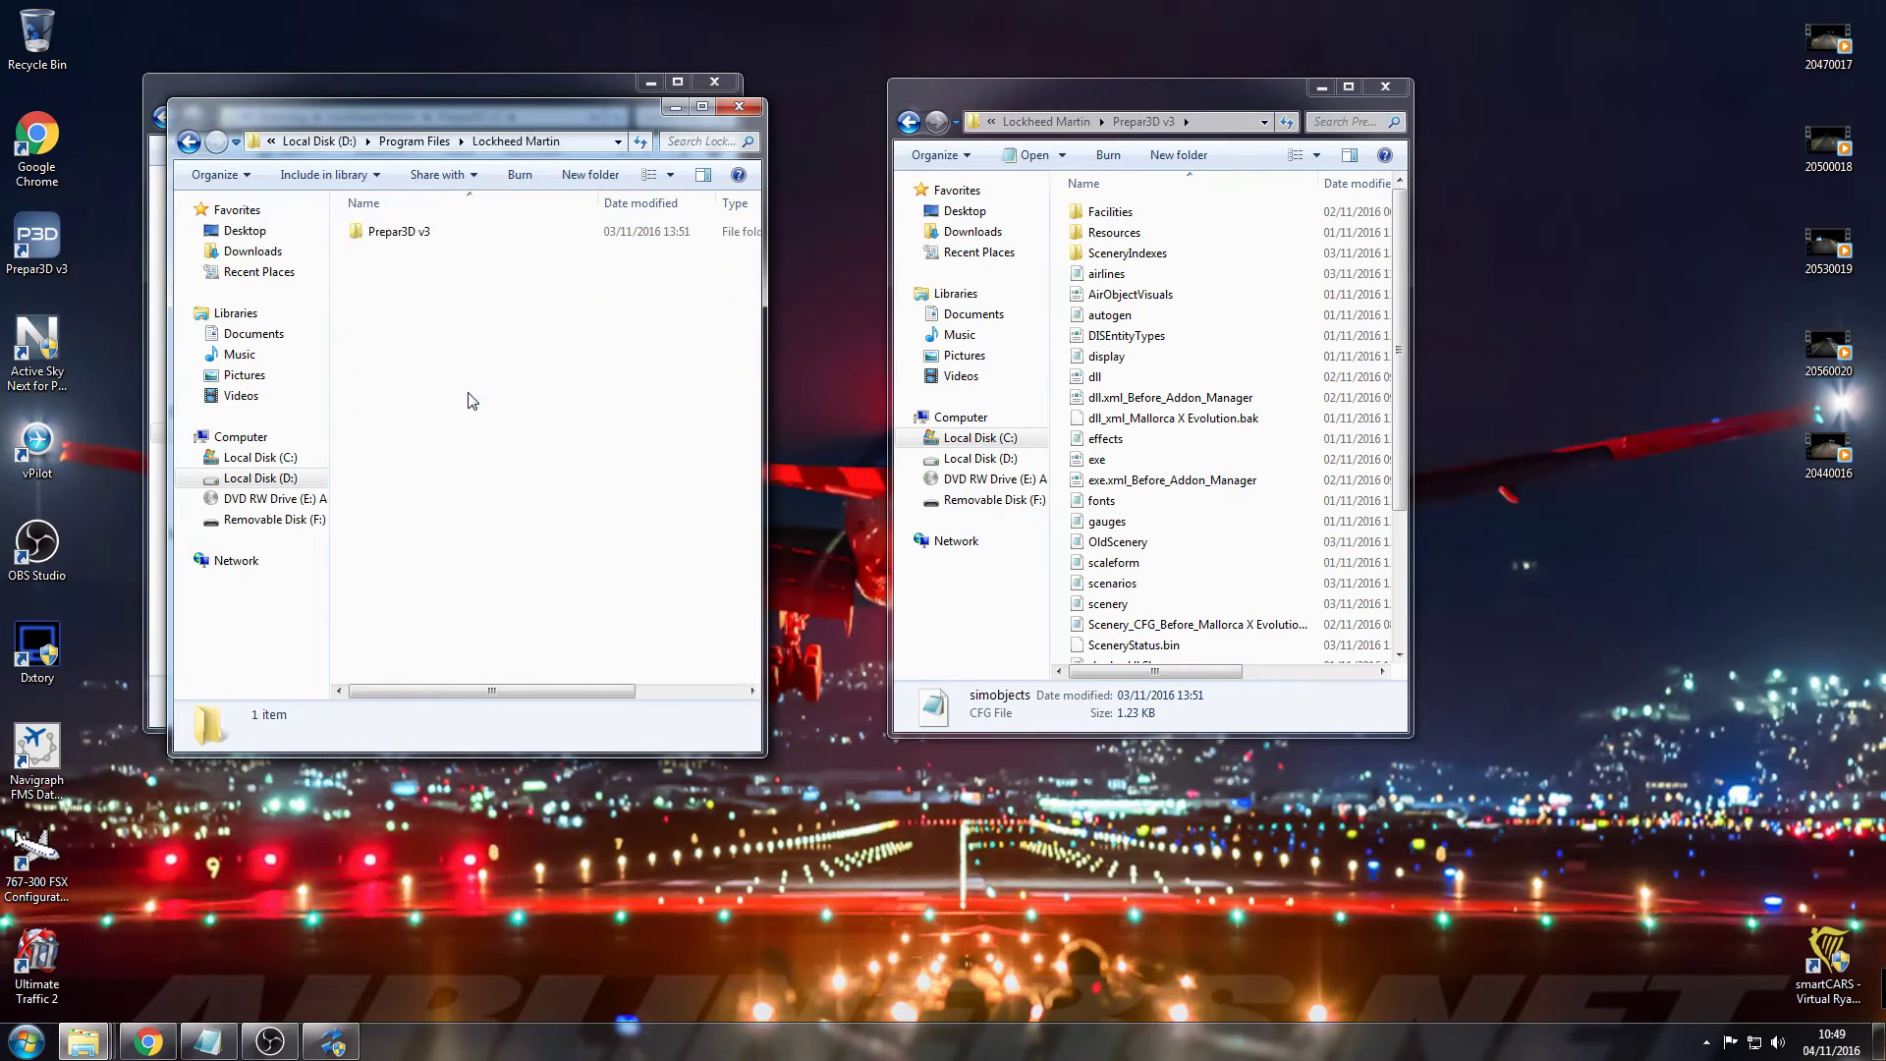
pyautogui.doubleClick(425, 236)
pyautogui.moveTo(761, 253); pyautogui.dragTo(768, 300)
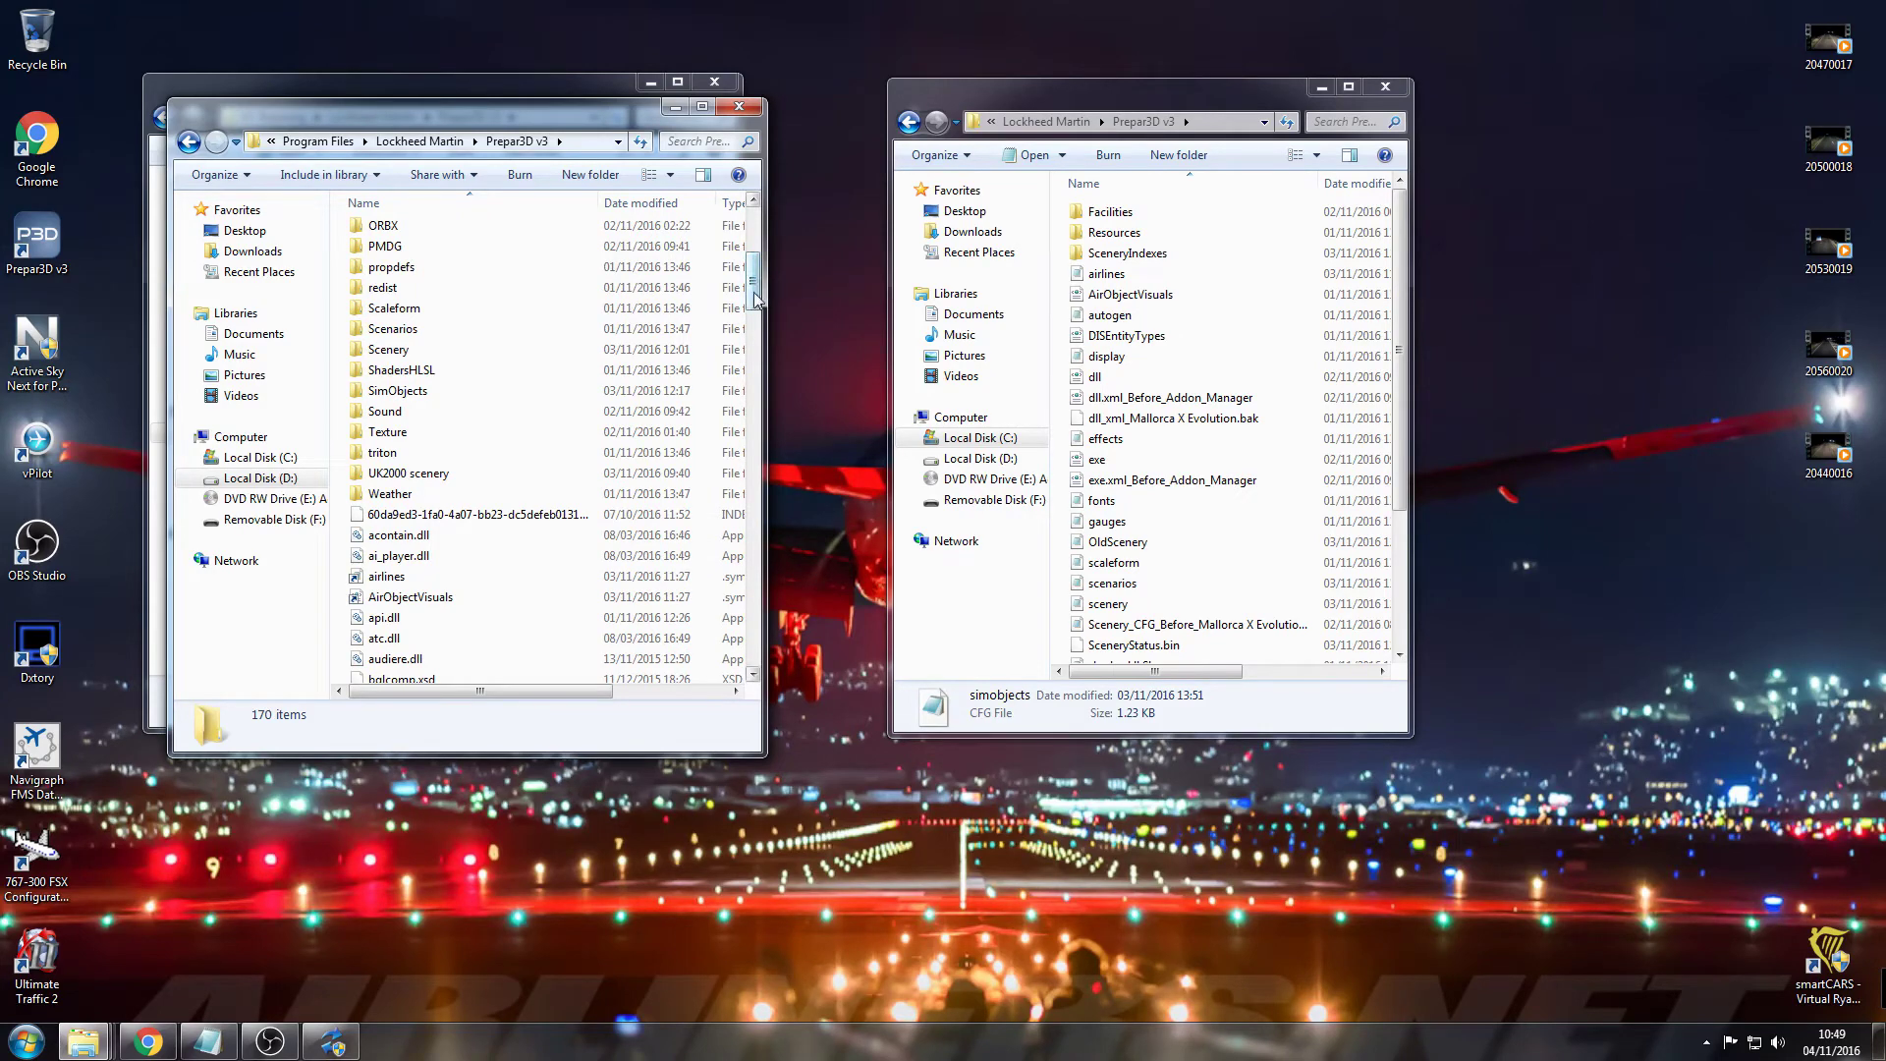
# - Open SimObjects, peek into UT2 Aircraft, go back, and move the window right
pyautogui.doubleClick(488, 392)
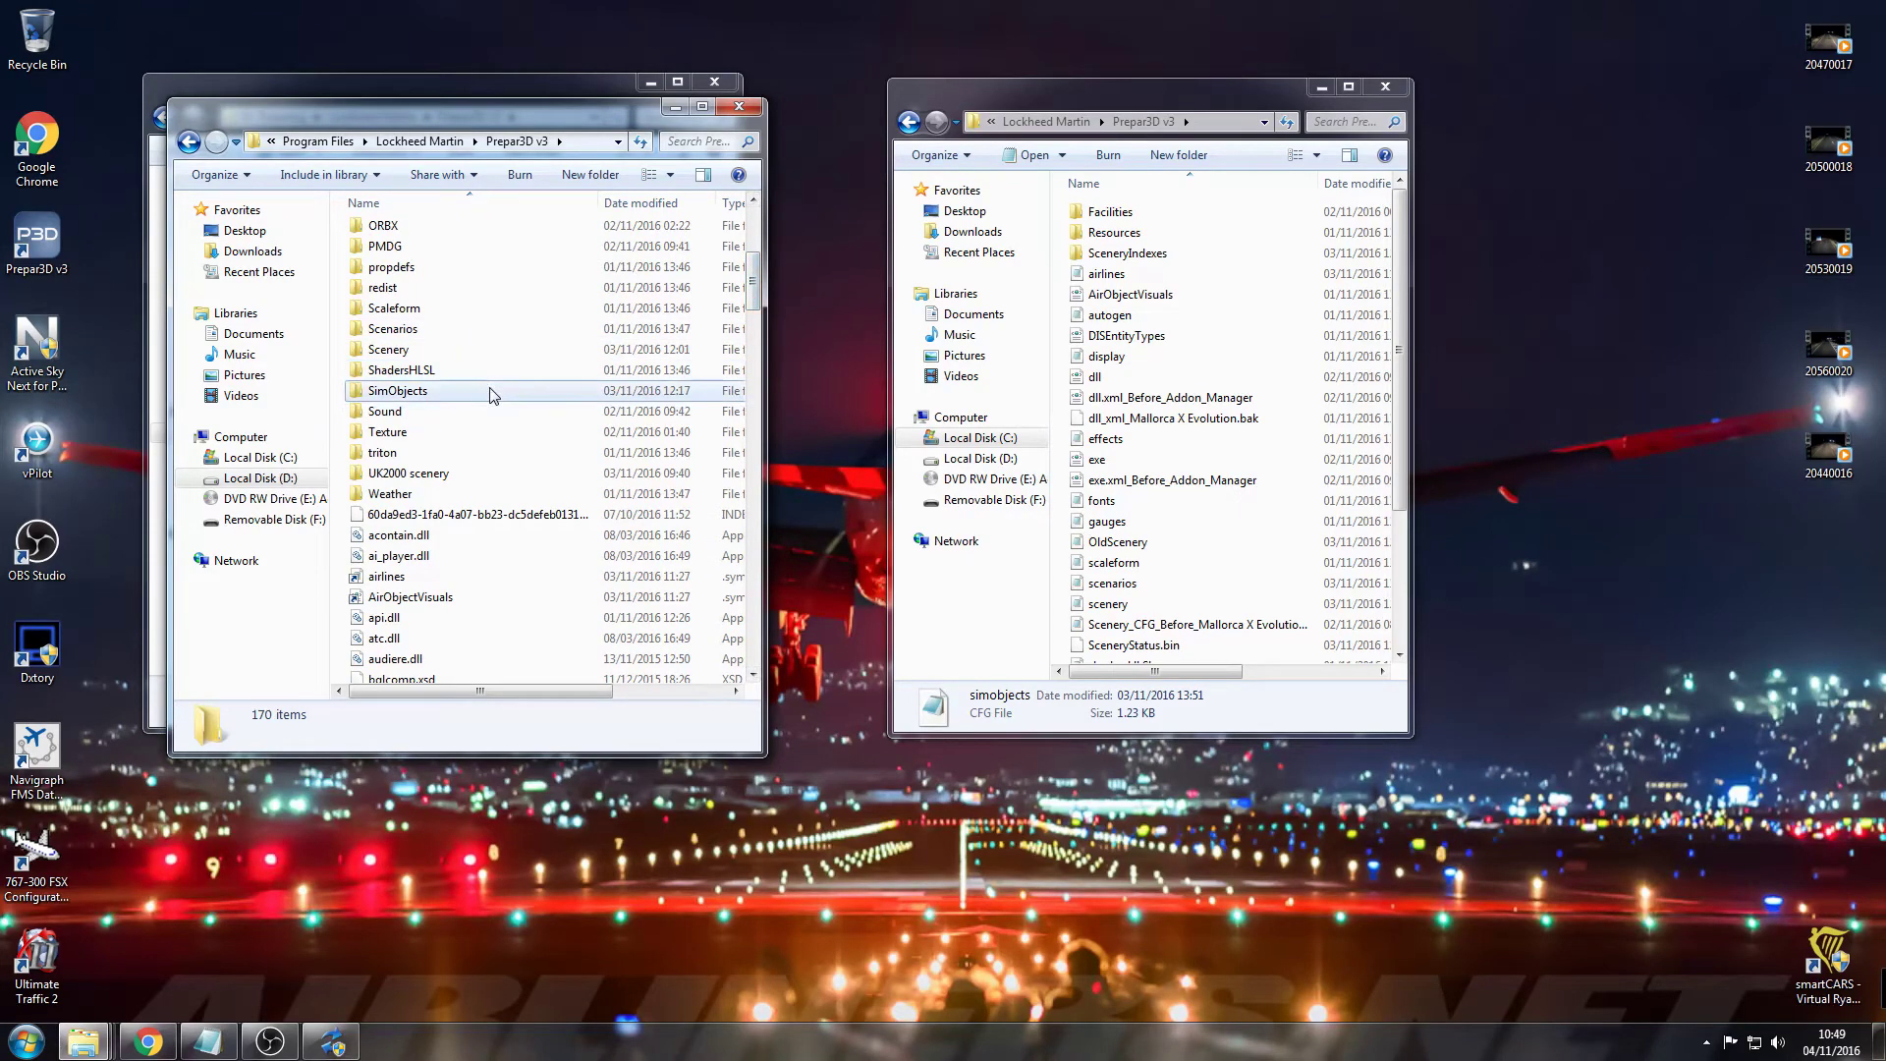
pyautogui.doubleClick(451, 423)
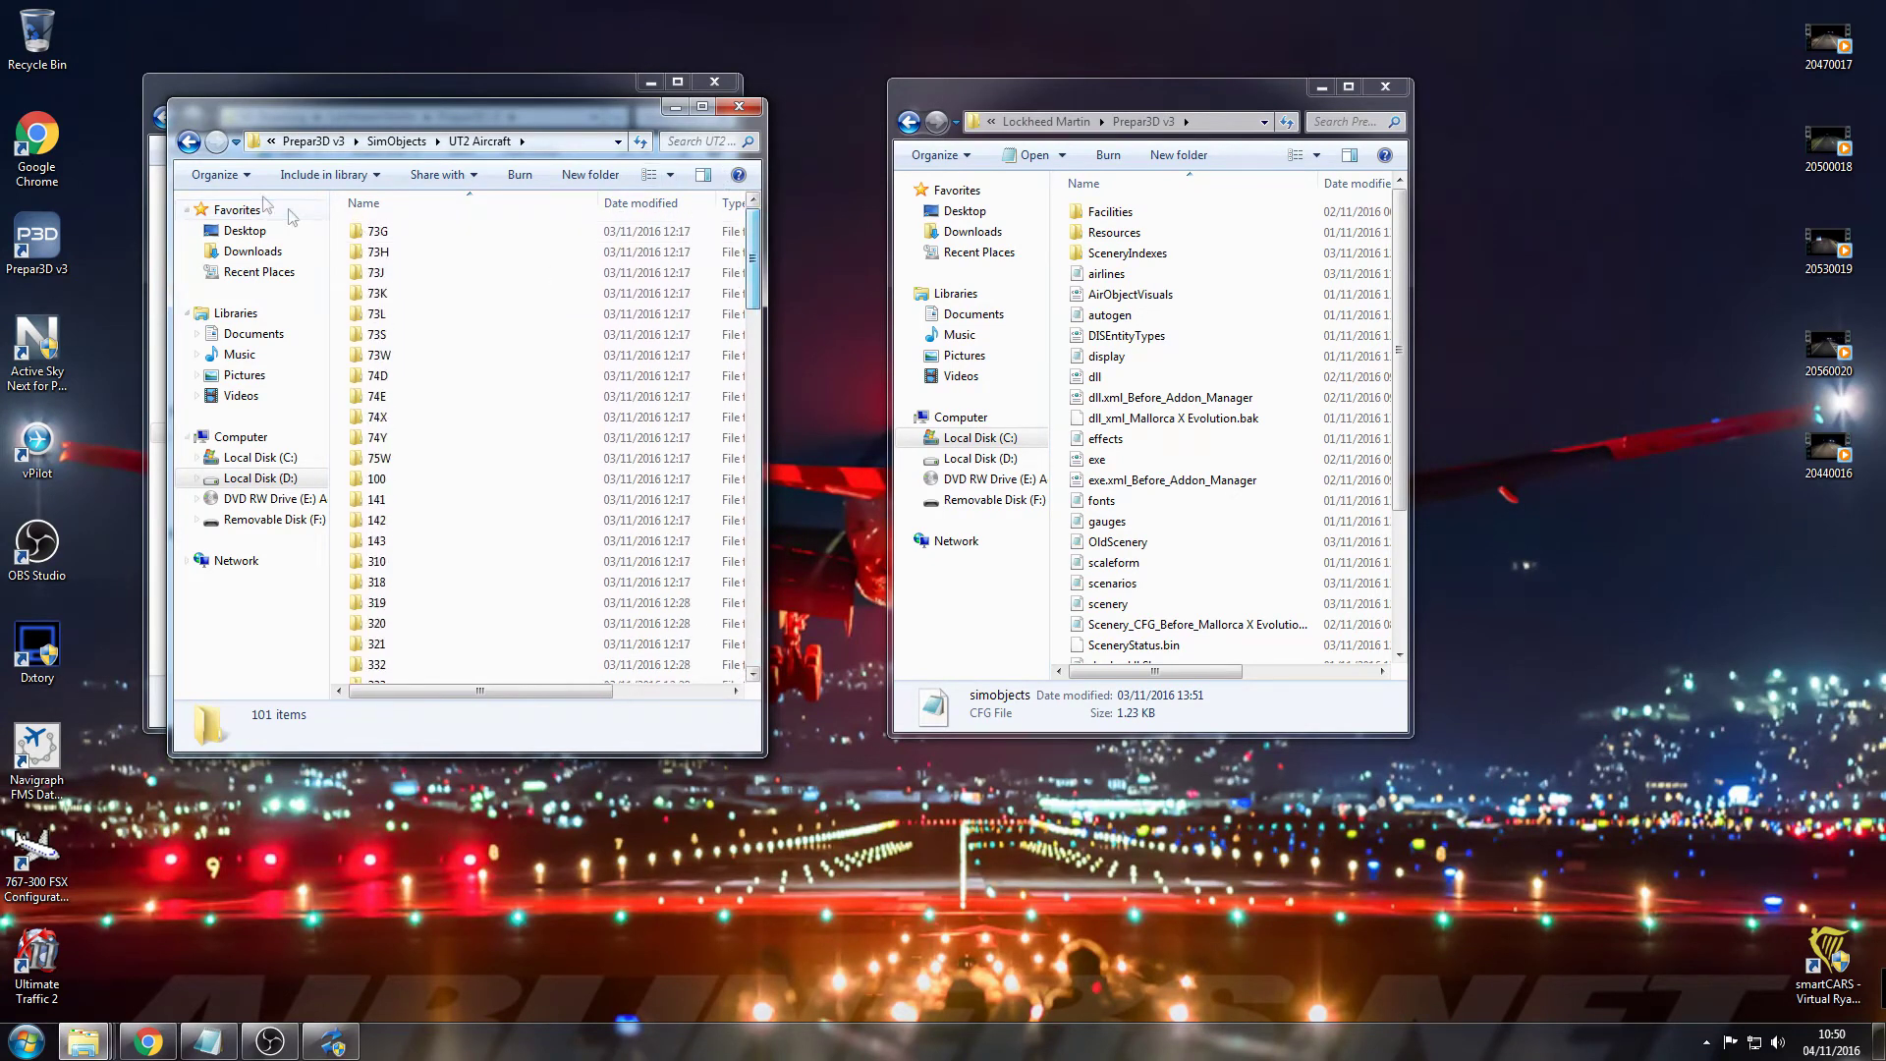
pyautogui.click(190, 143)
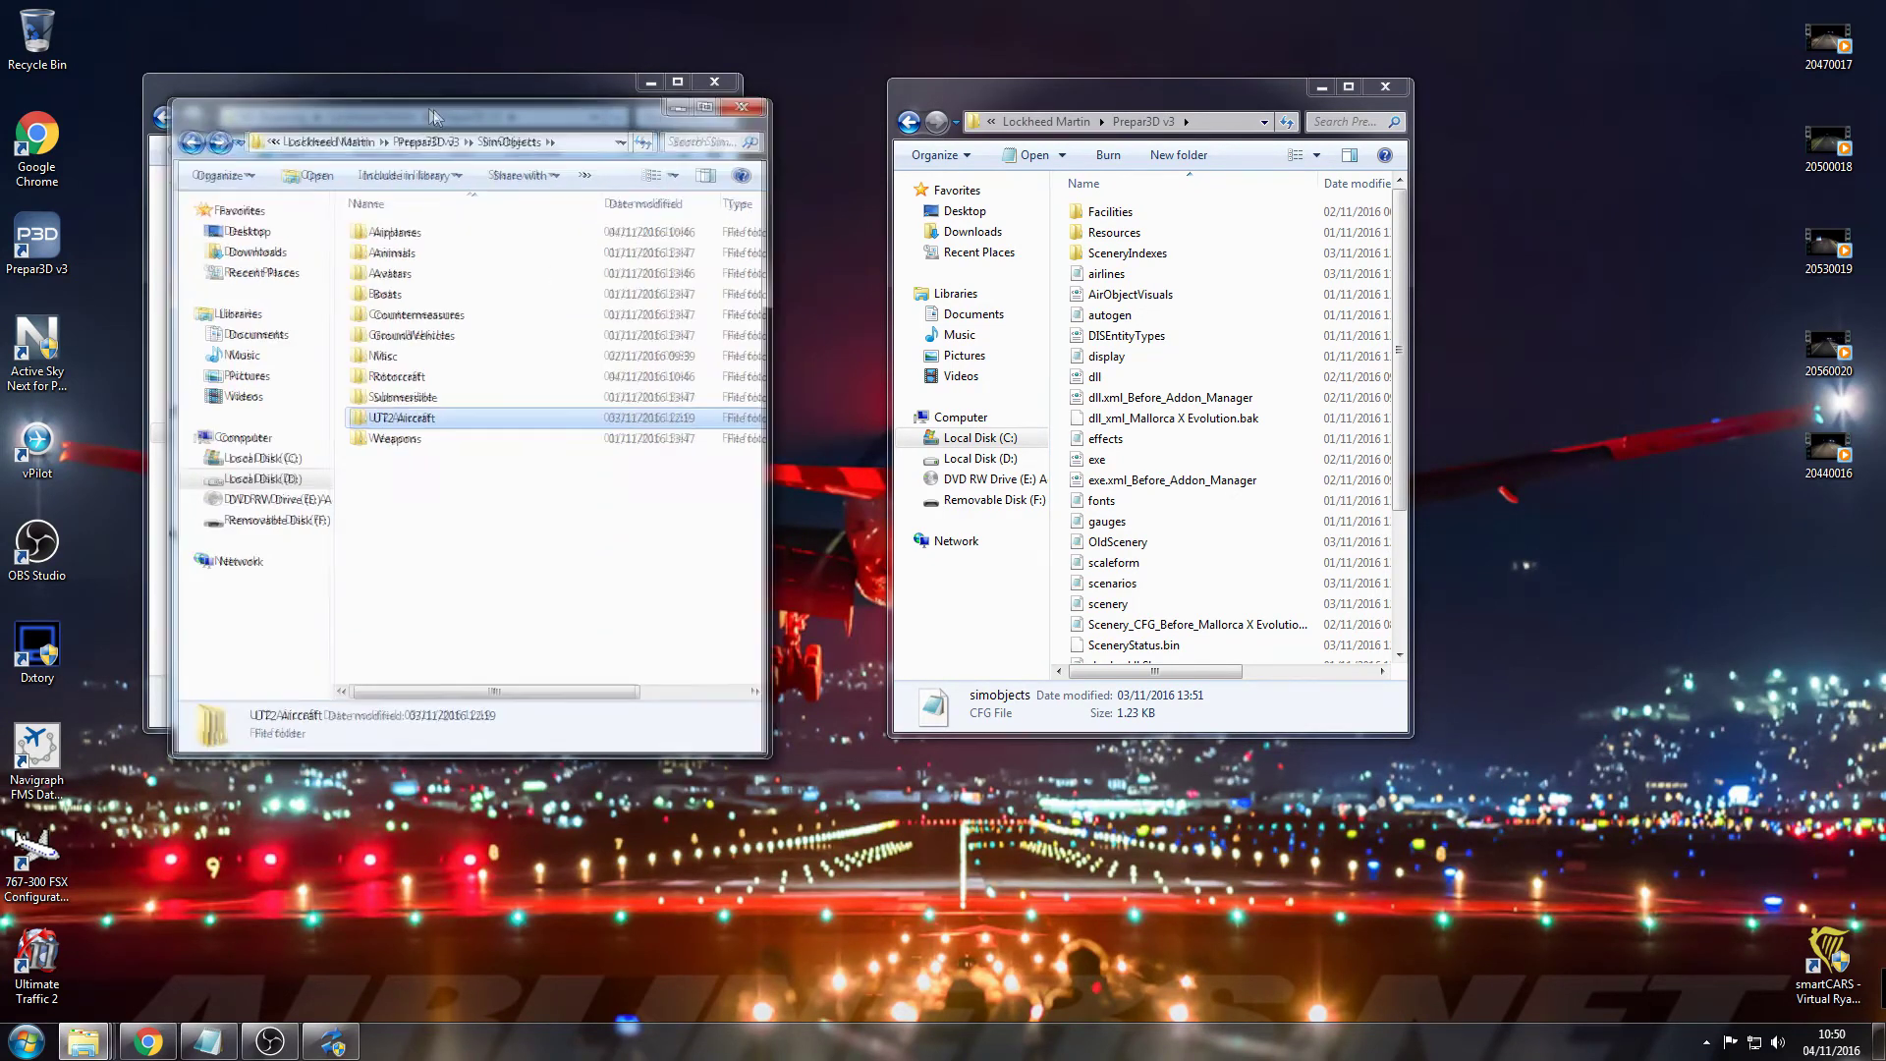
pyautogui.moveTo(393, 108); pyautogui.dragTo(1214, 80)
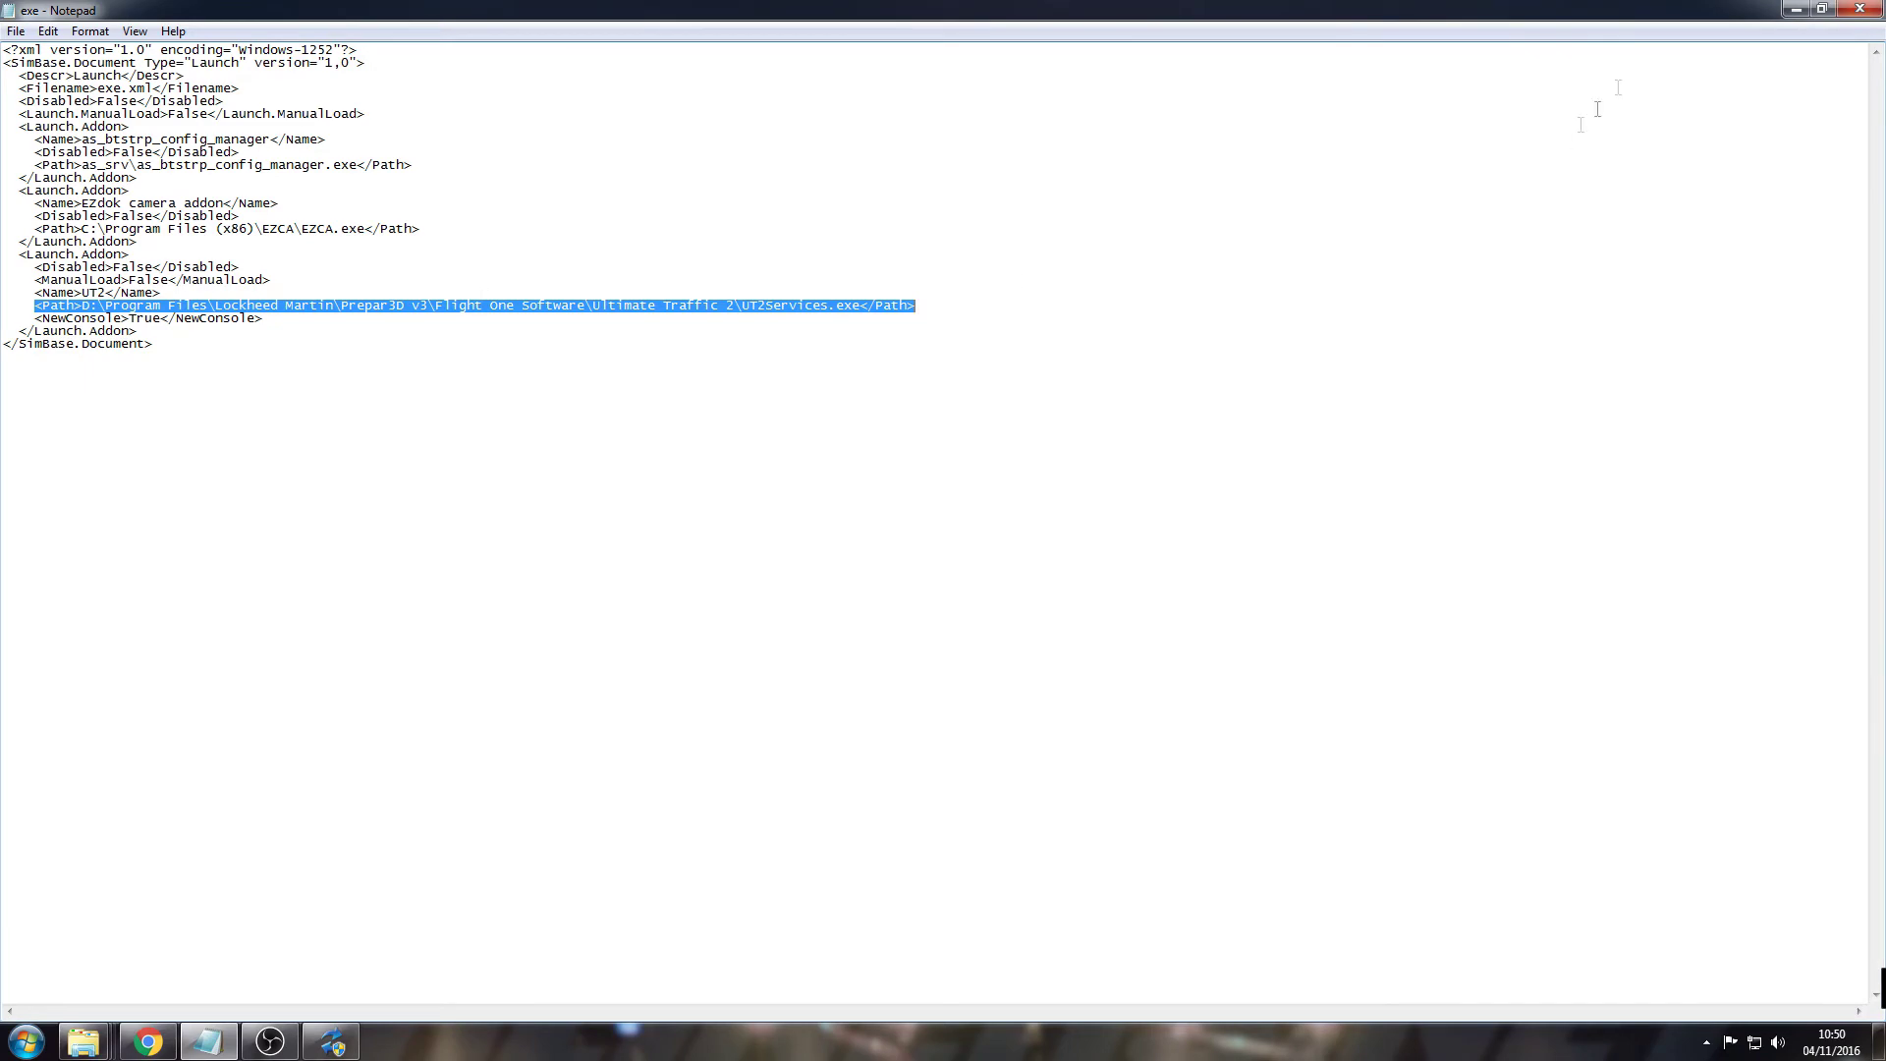
# - Open Flight One Software > Ultimate Traffic 2 and widen the window to show Type and Size
pyautogui.click(1796, 8)
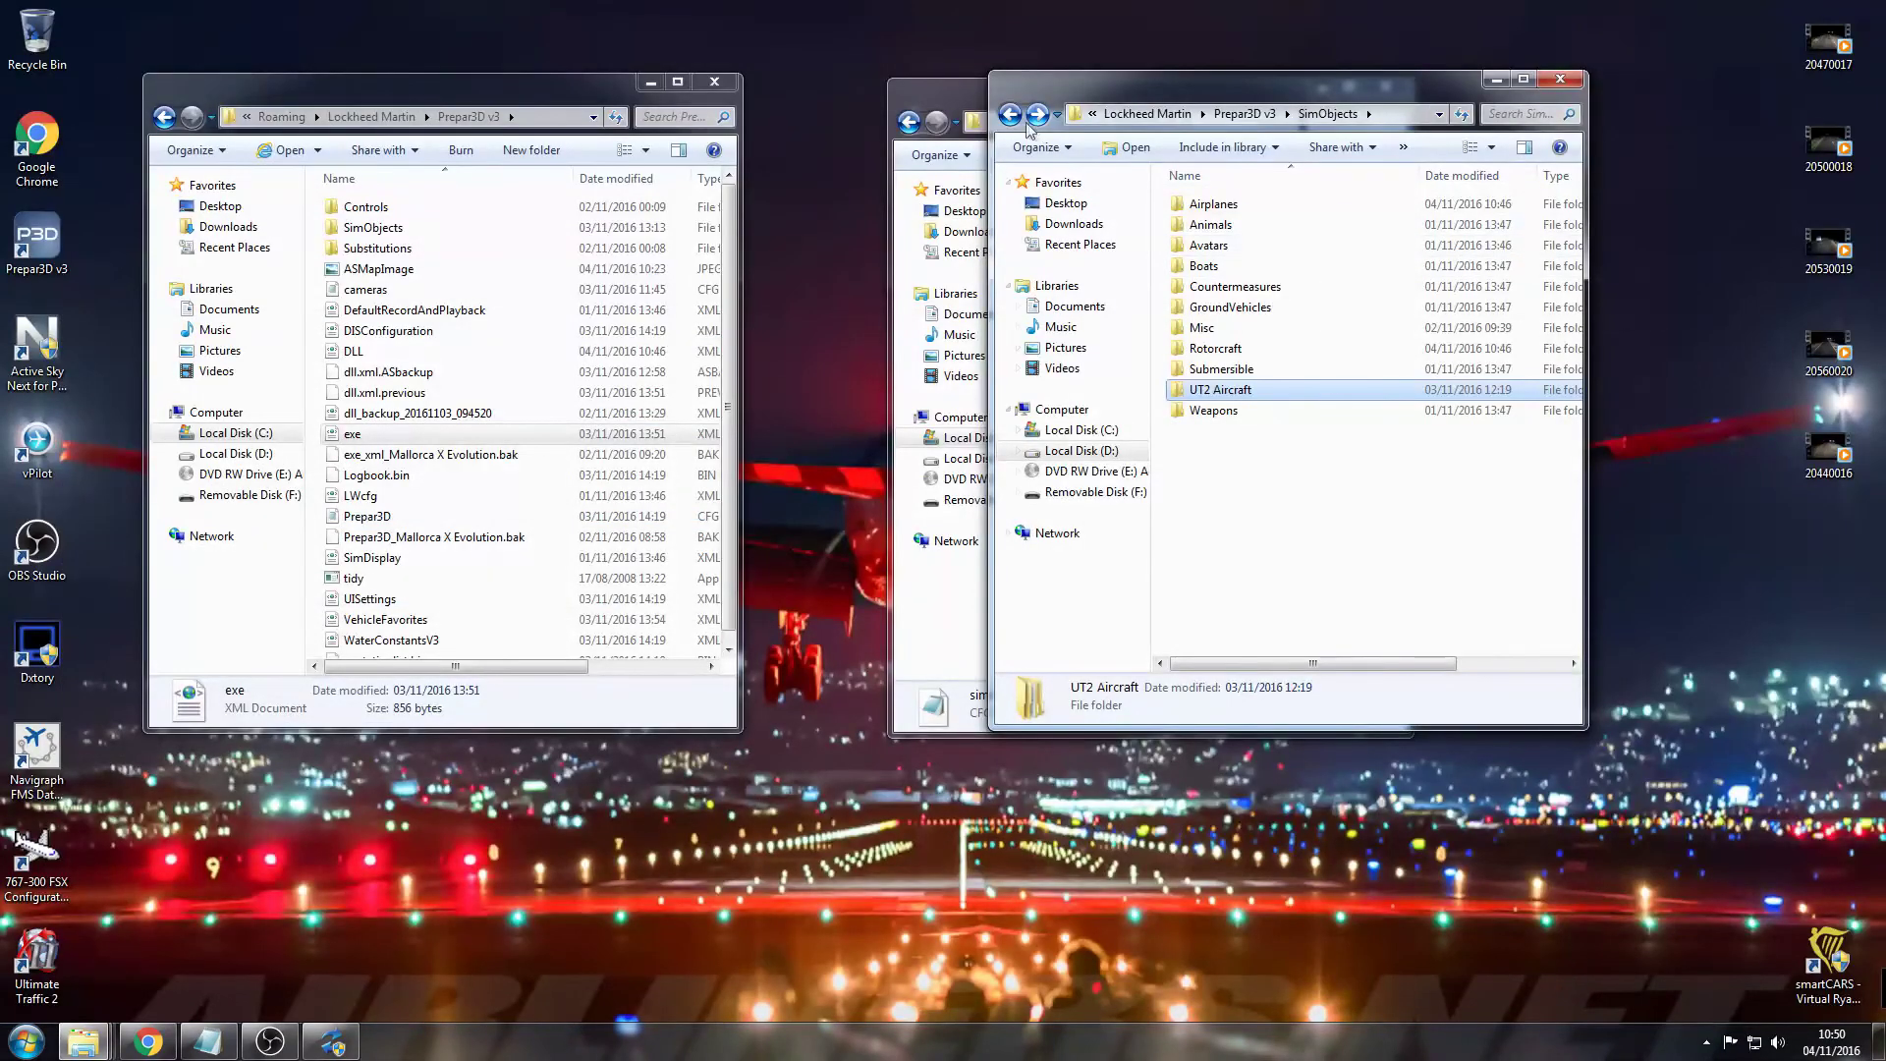
pyautogui.click(1036, 116)
pyautogui.doubleClick(1233, 302)
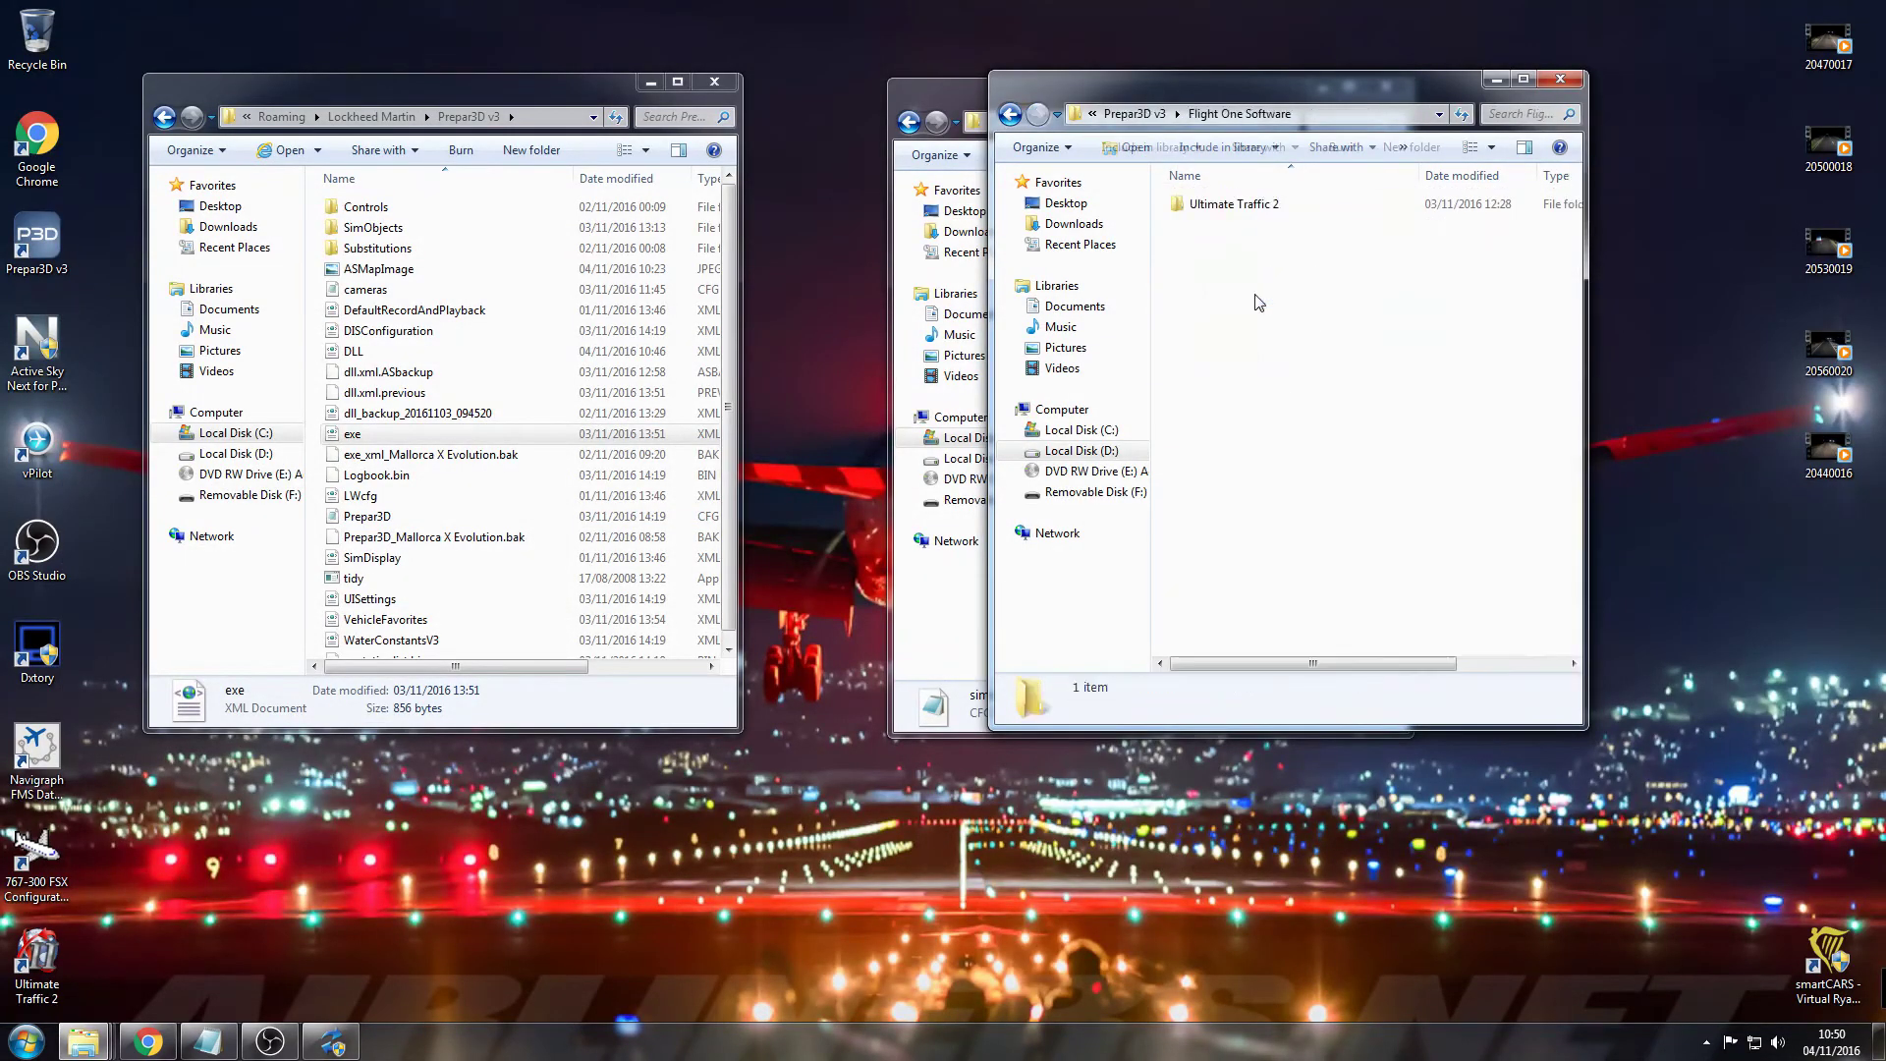
pyautogui.doubleClick(1236, 207)
pyautogui.moveTo(1297, 81); pyautogui.dragTo(1157, 80)
pyautogui.moveTo(1446, 396); pyautogui.dragTo(1735, 395)
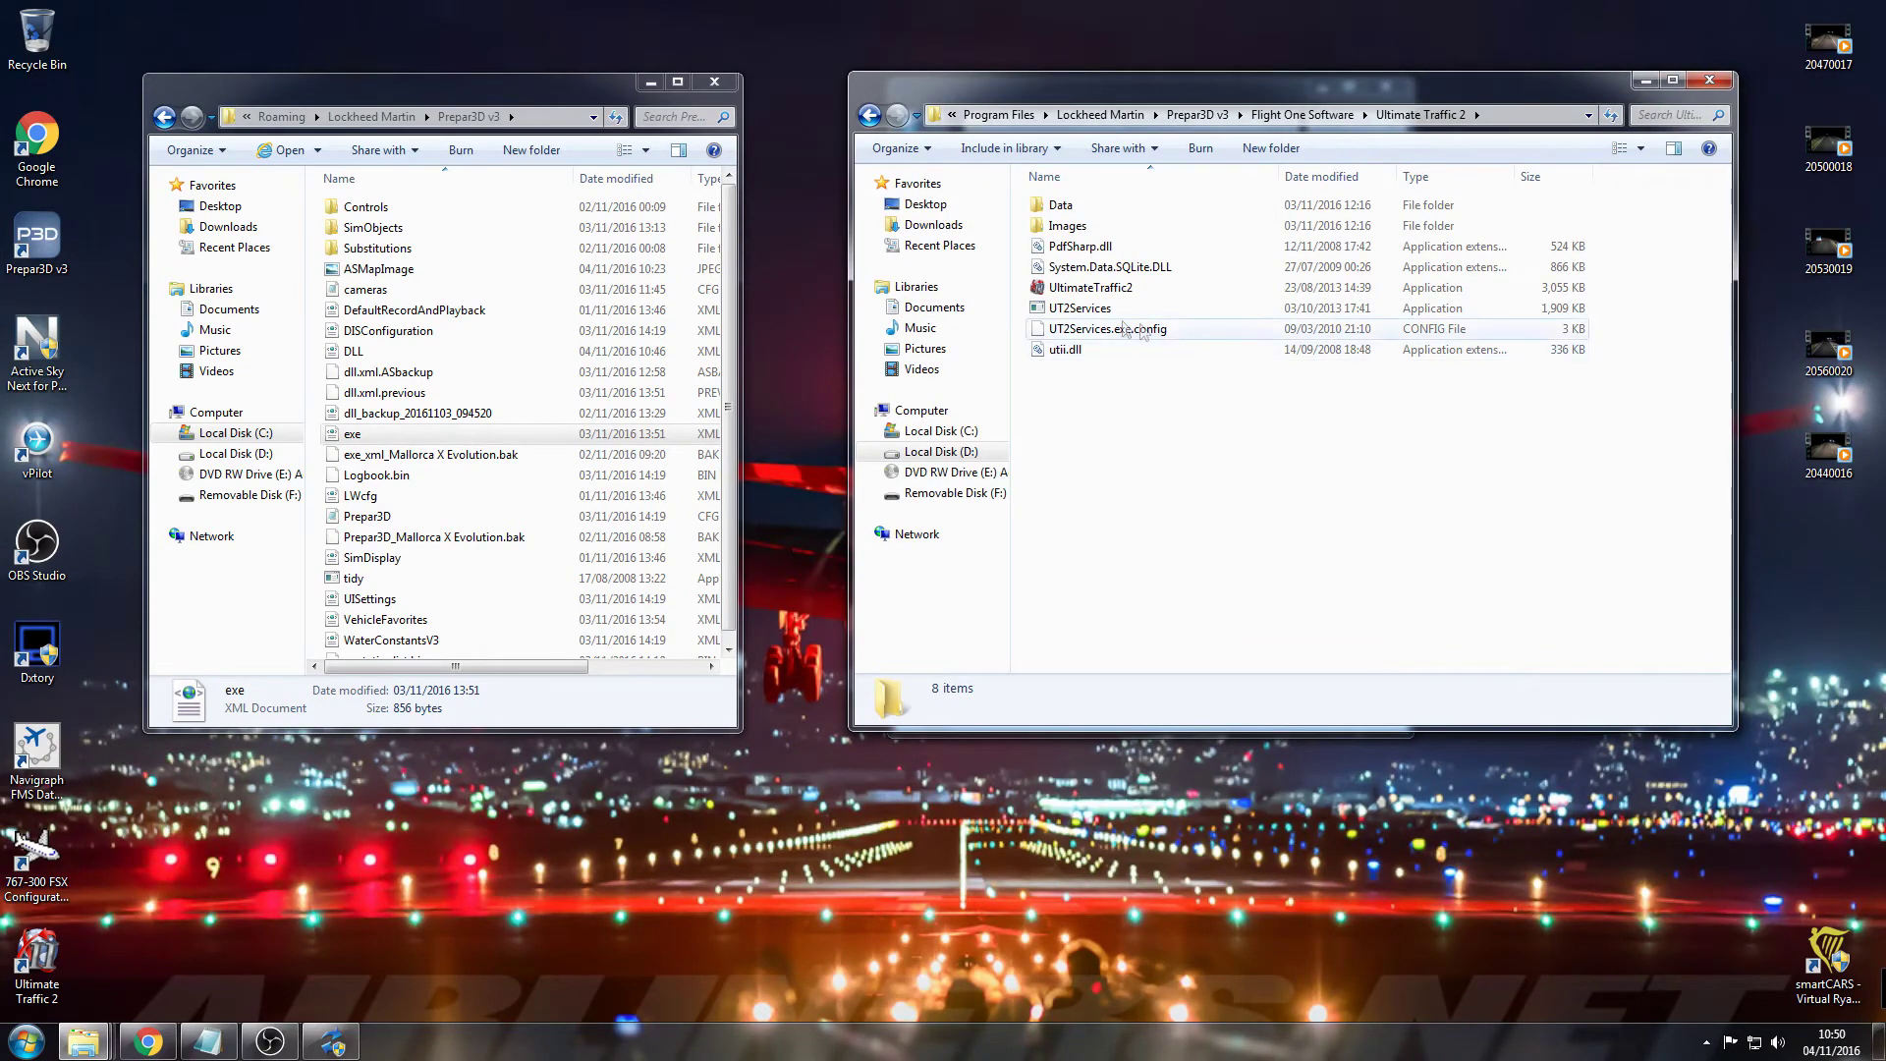
# - Select UT2Services, view the folder's full path, then bring exe.xml back to front
pyautogui.click(1078, 310)
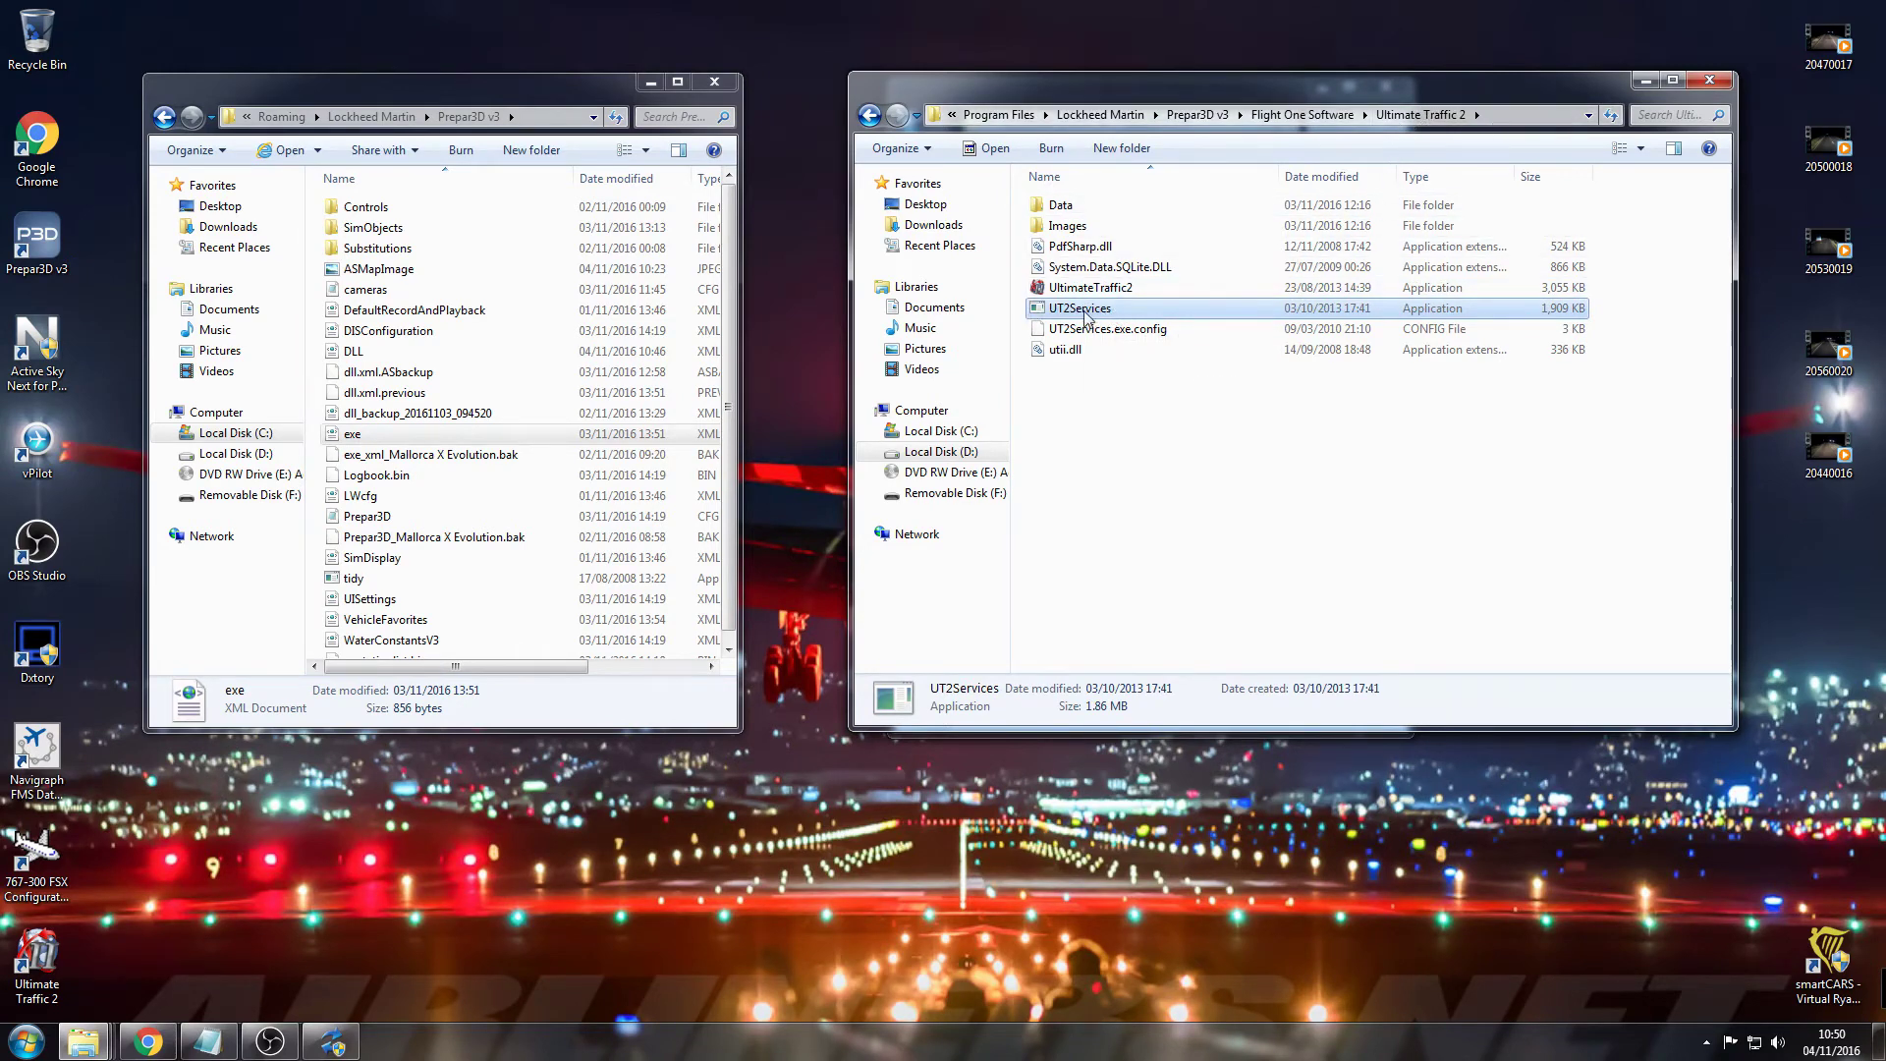
pyautogui.moveTo(1086, 319)
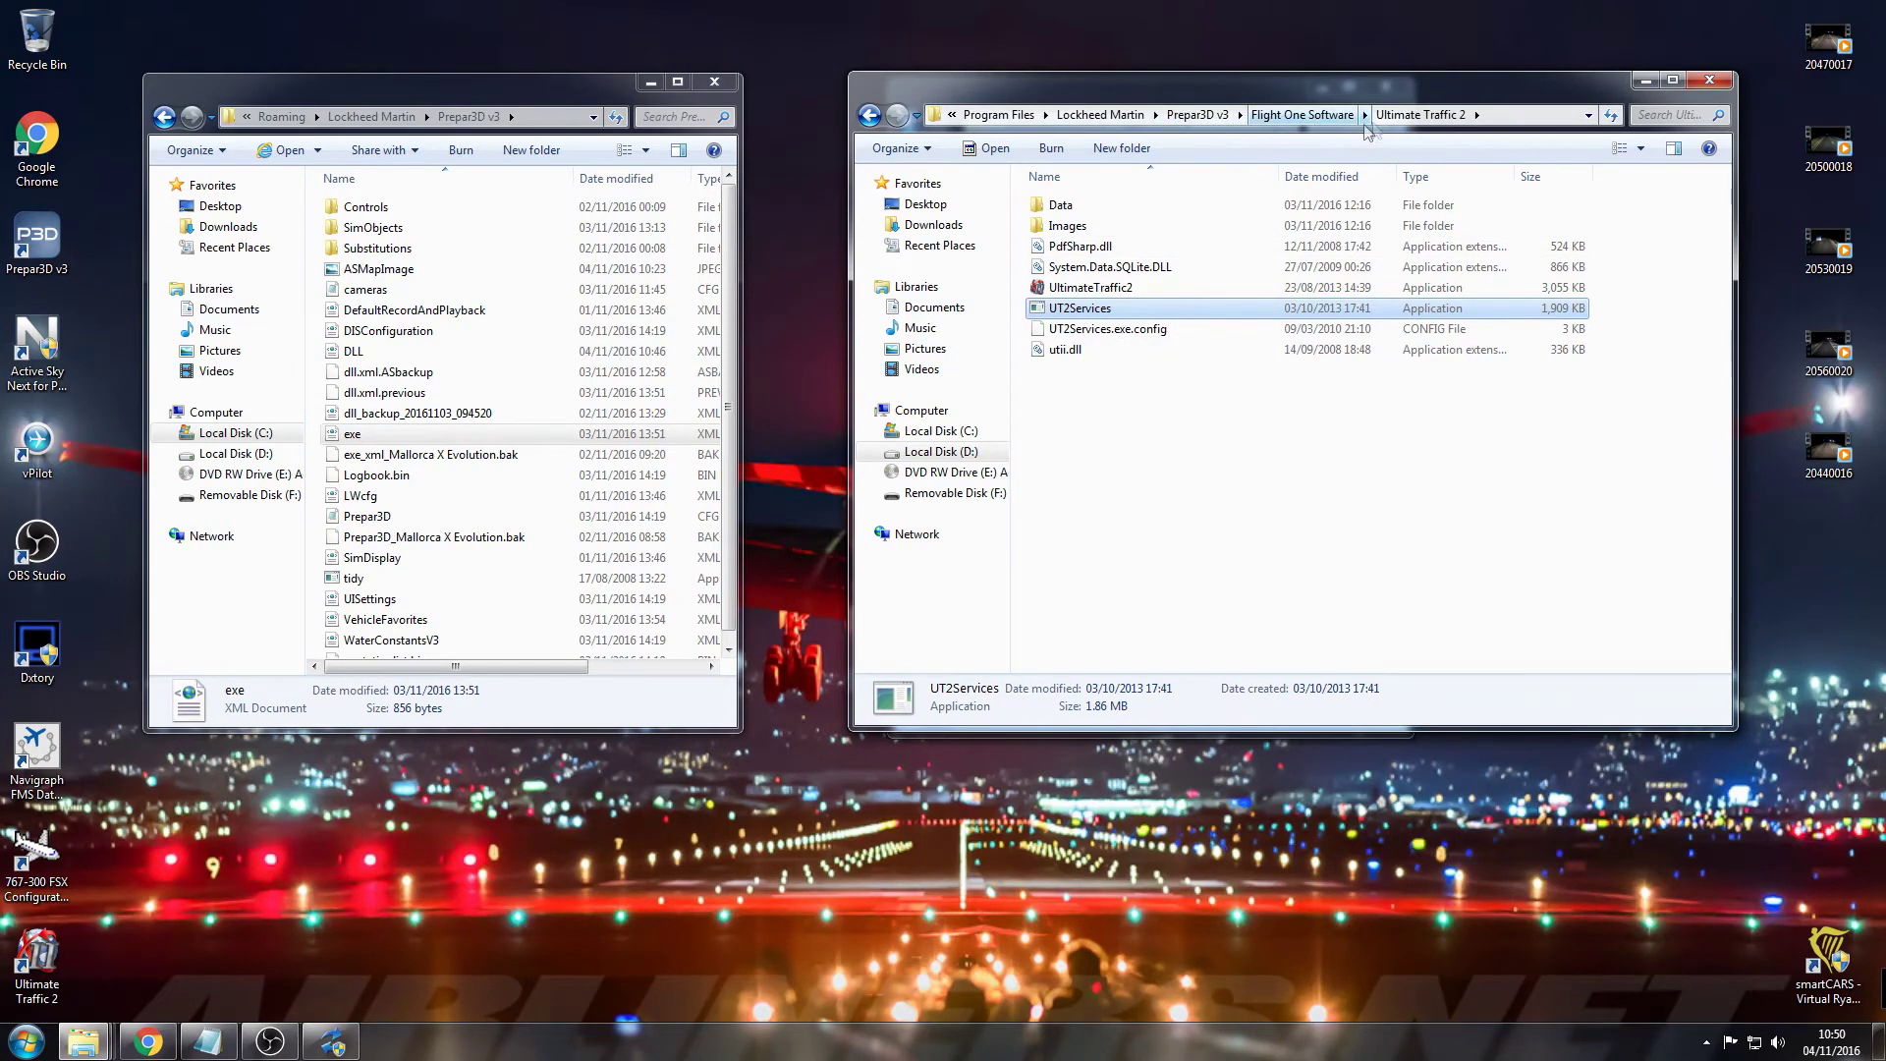
pyautogui.click(1554, 118)
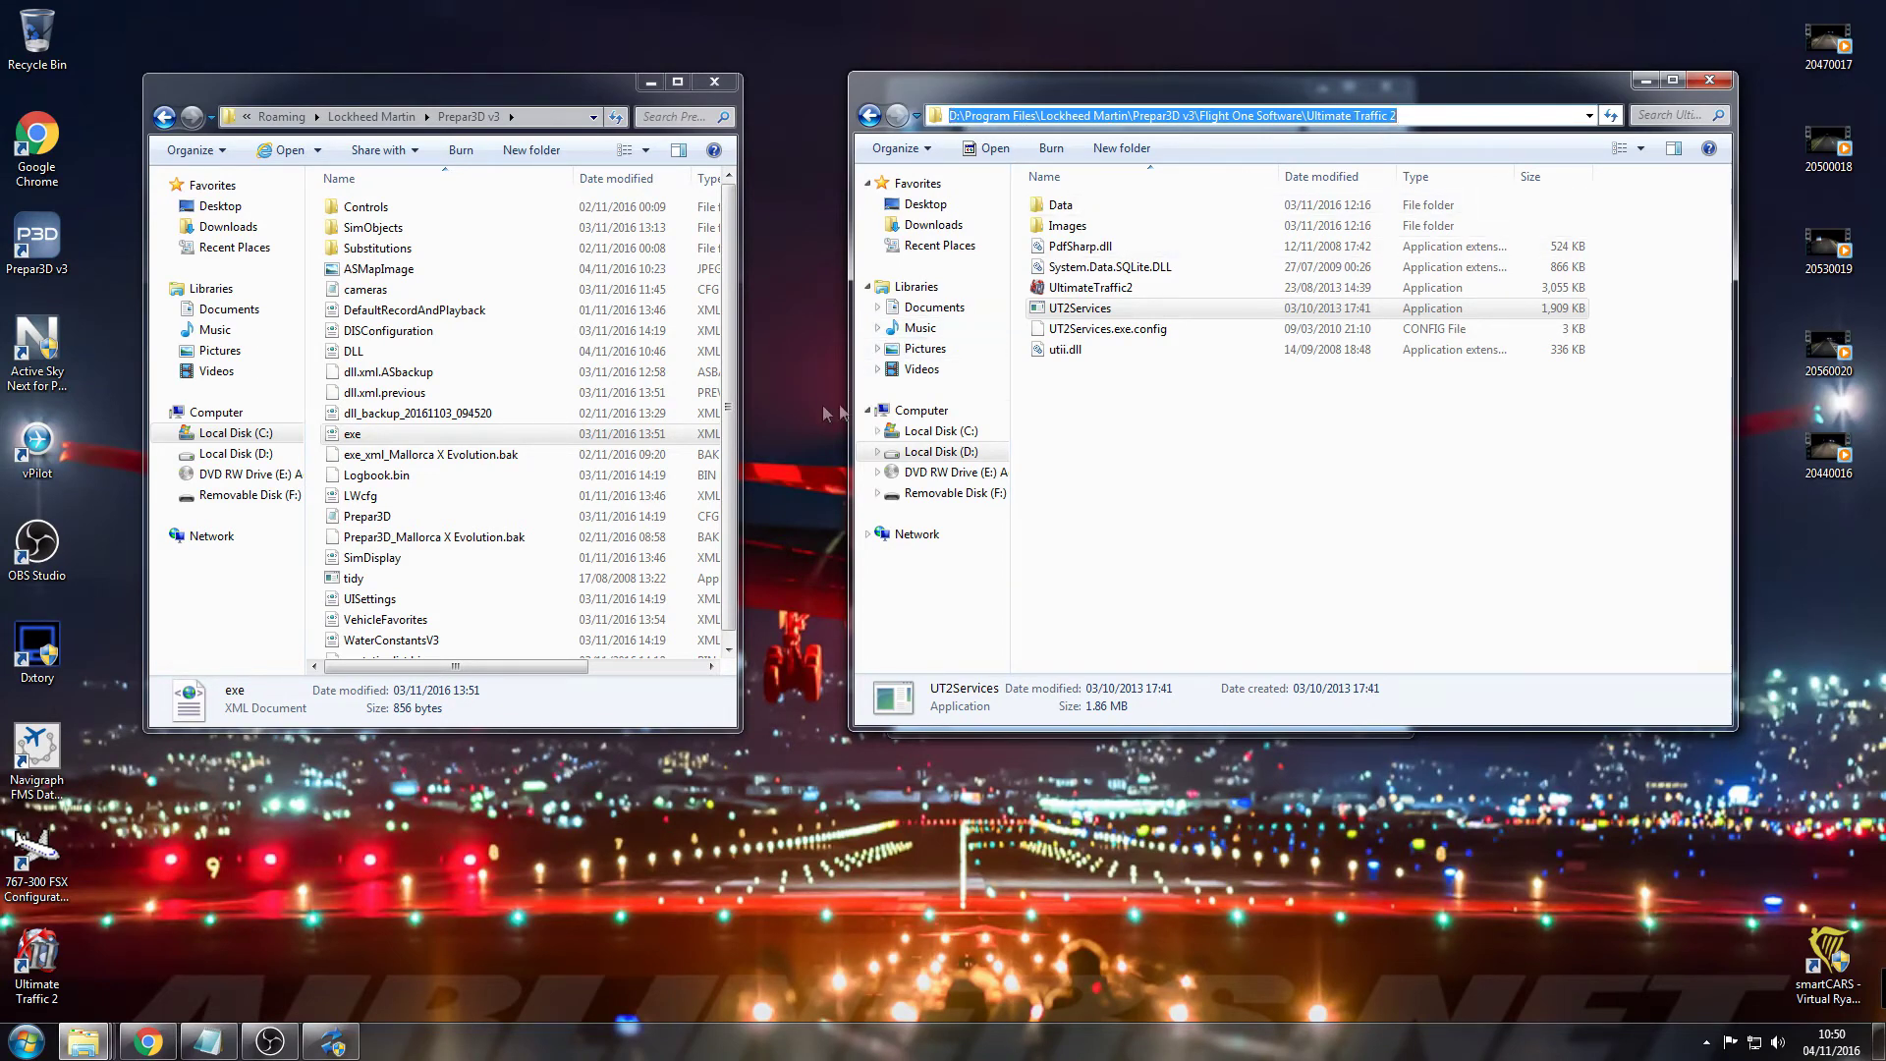
pyautogui.click(187, 1048)
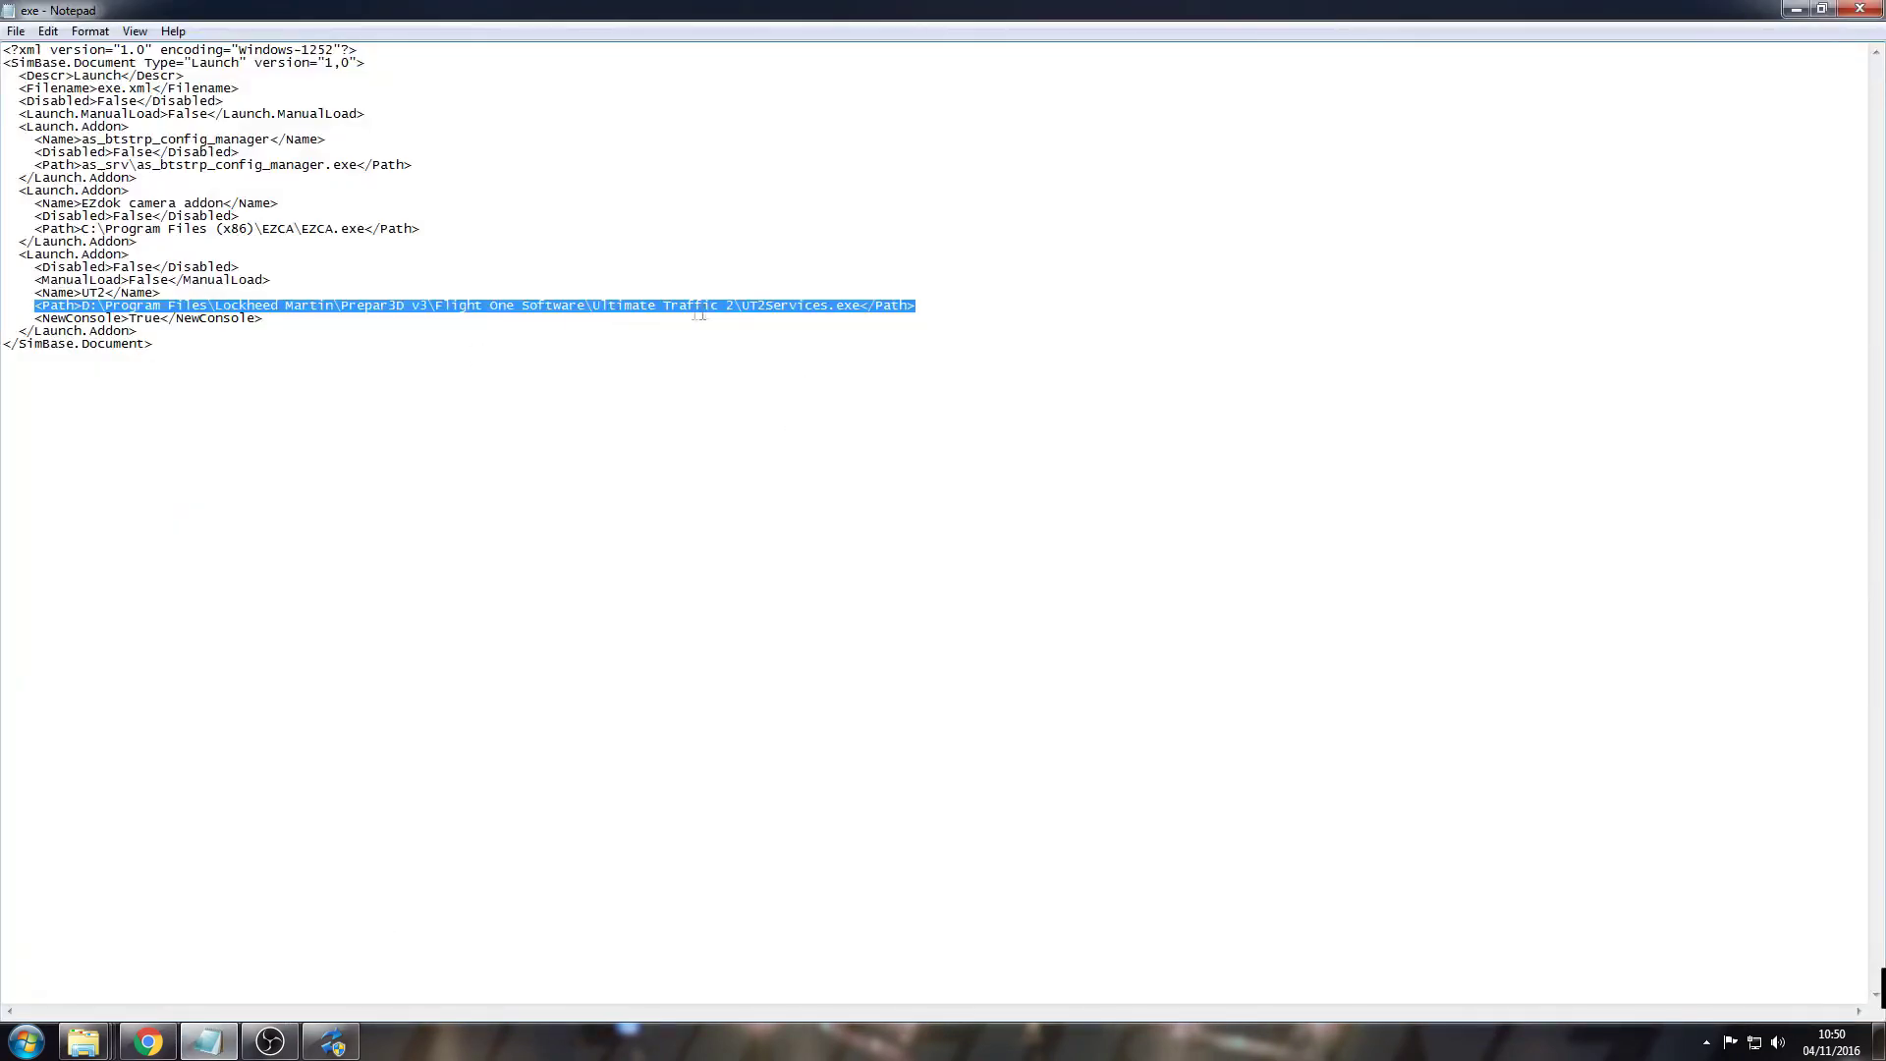
pyautogui.click(766, 306)
pyautogui.moveTo(744, 304); pyautogui.dragTo(922, 306)
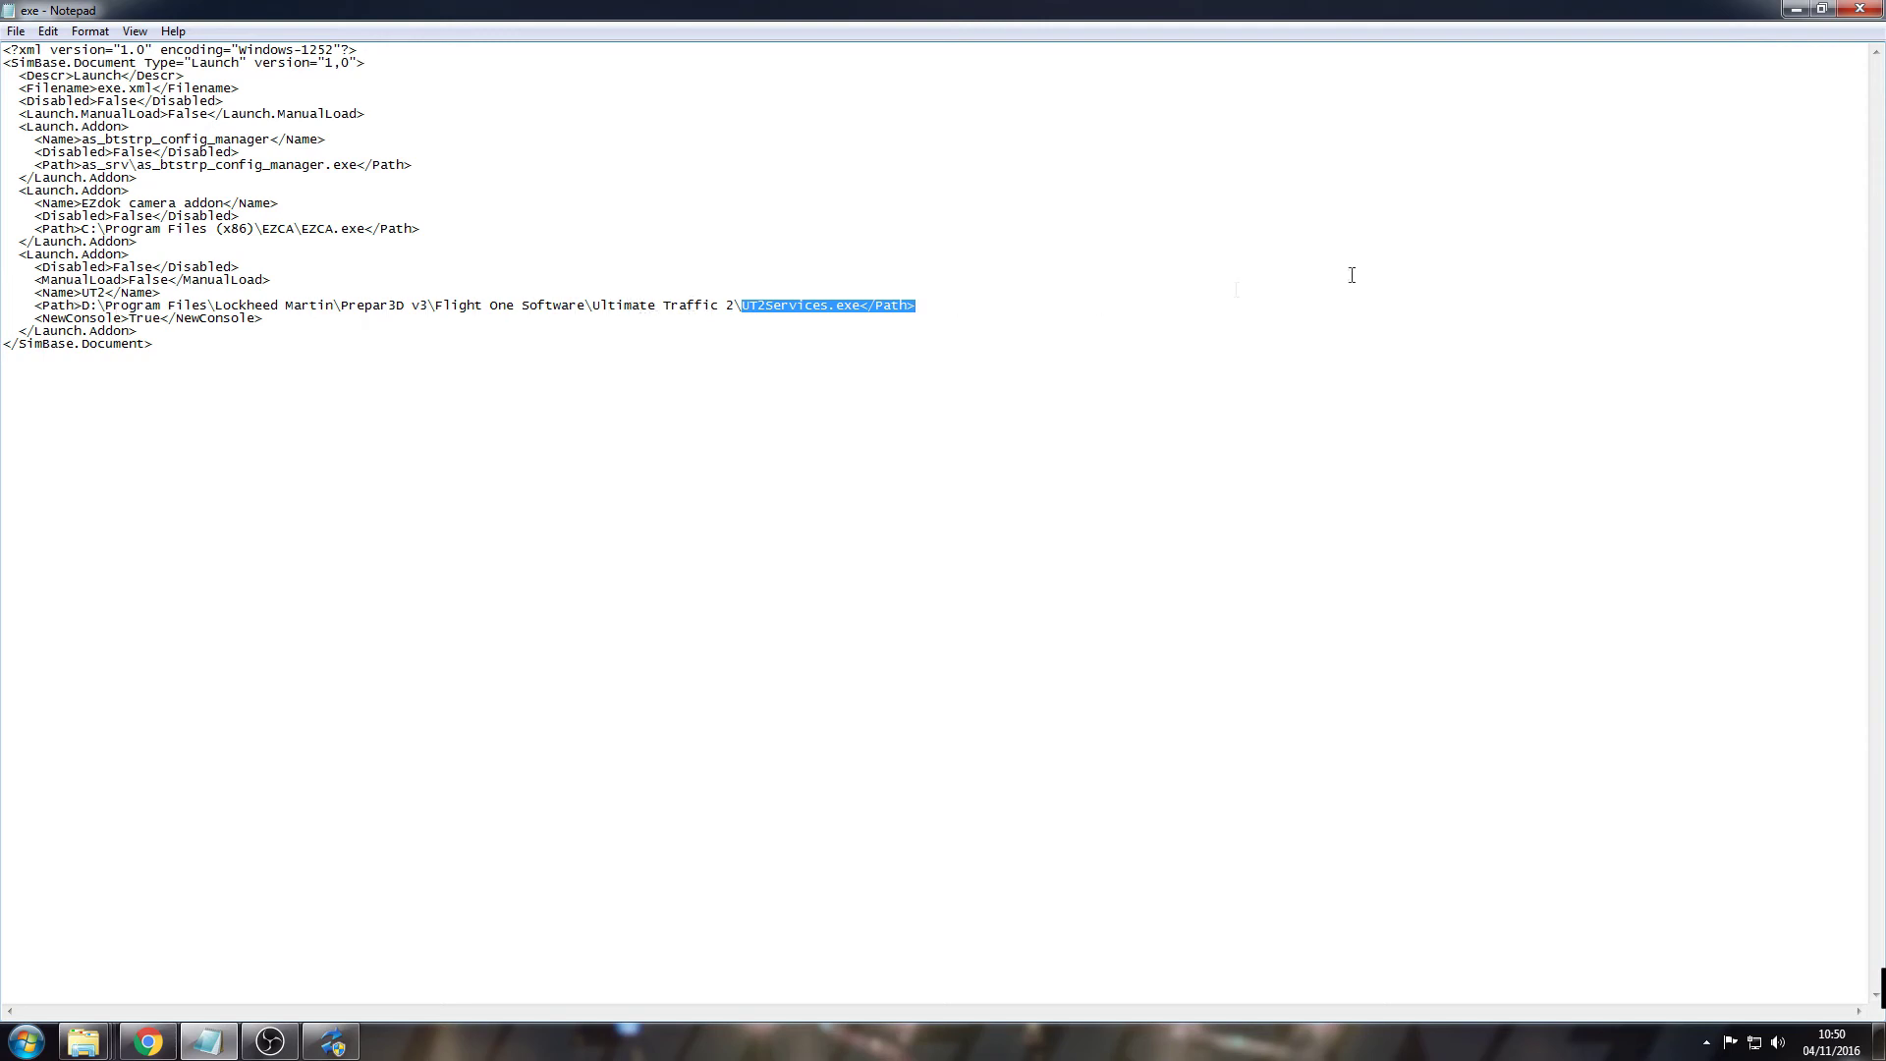
pyautogui.click(1796, 9)
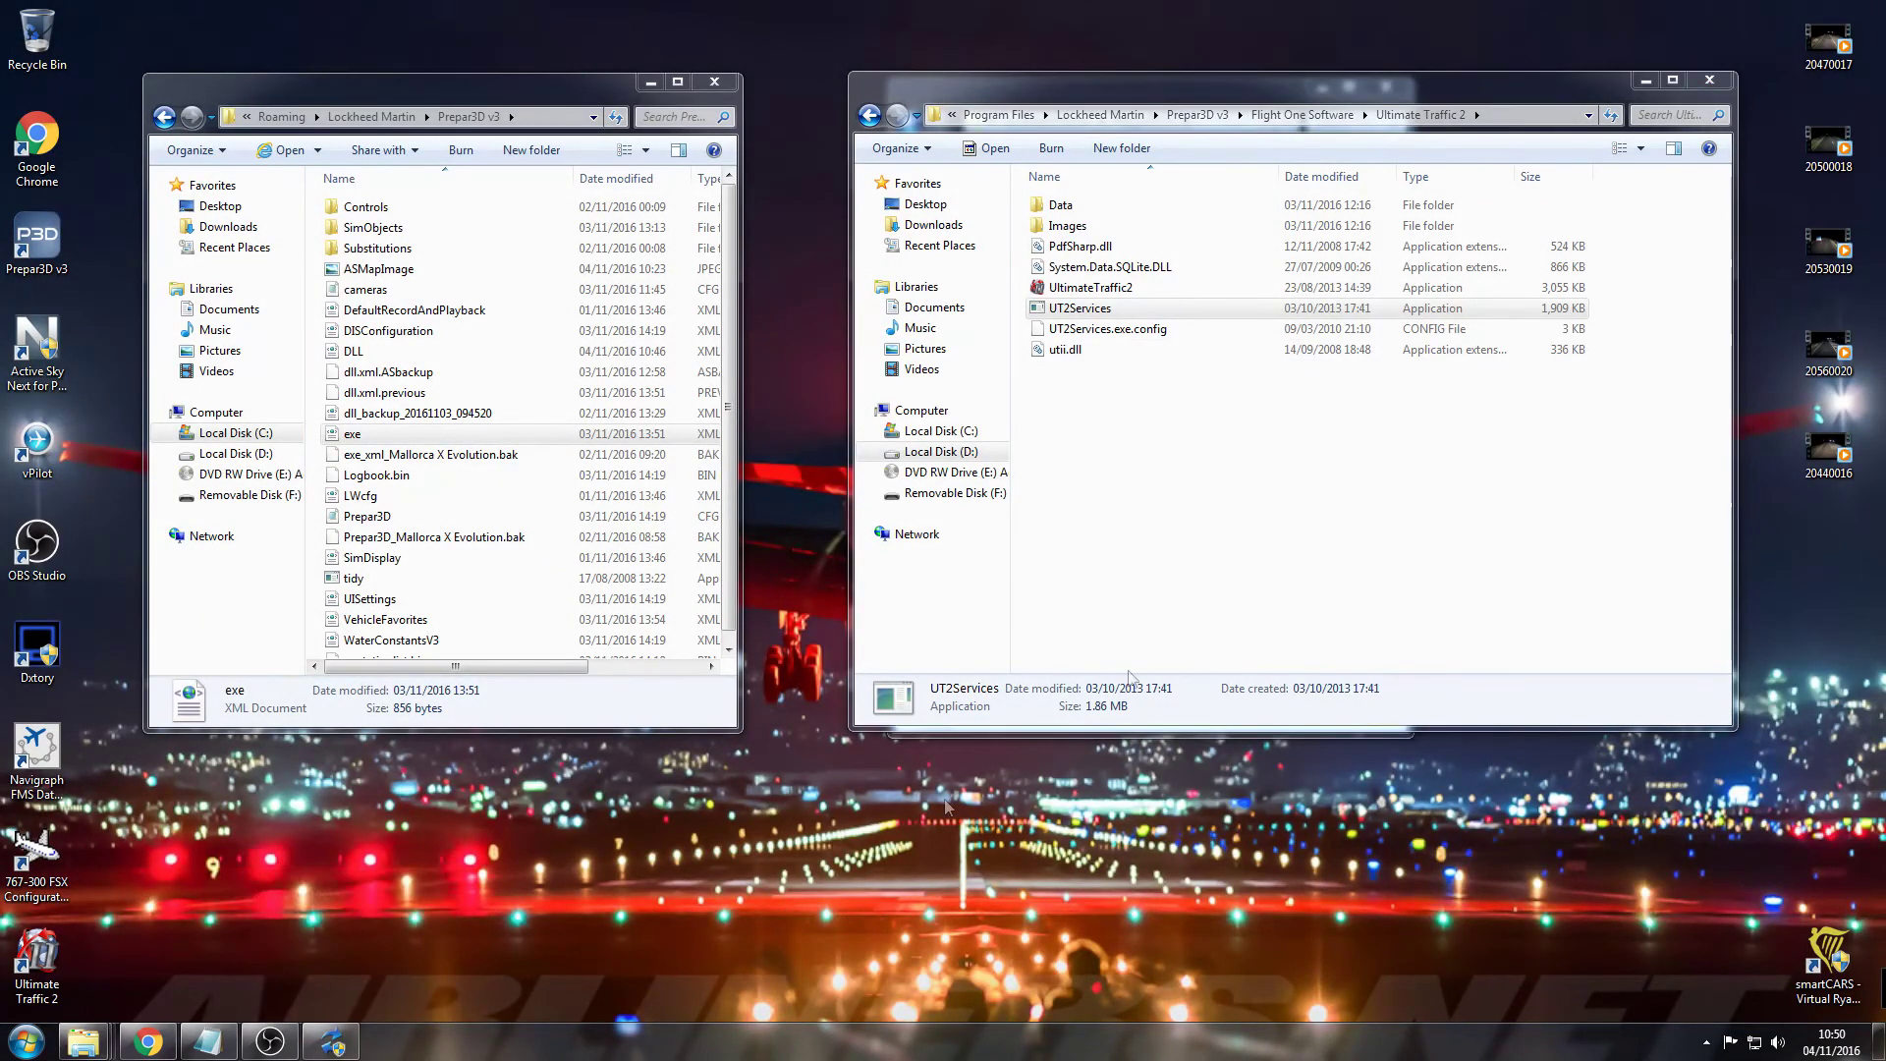
# - Close the Ultimate Traffic 2, Prepar3D v3 program and AppData Prepar3D v3 folder windows
pyautogui.click(1705, 80)
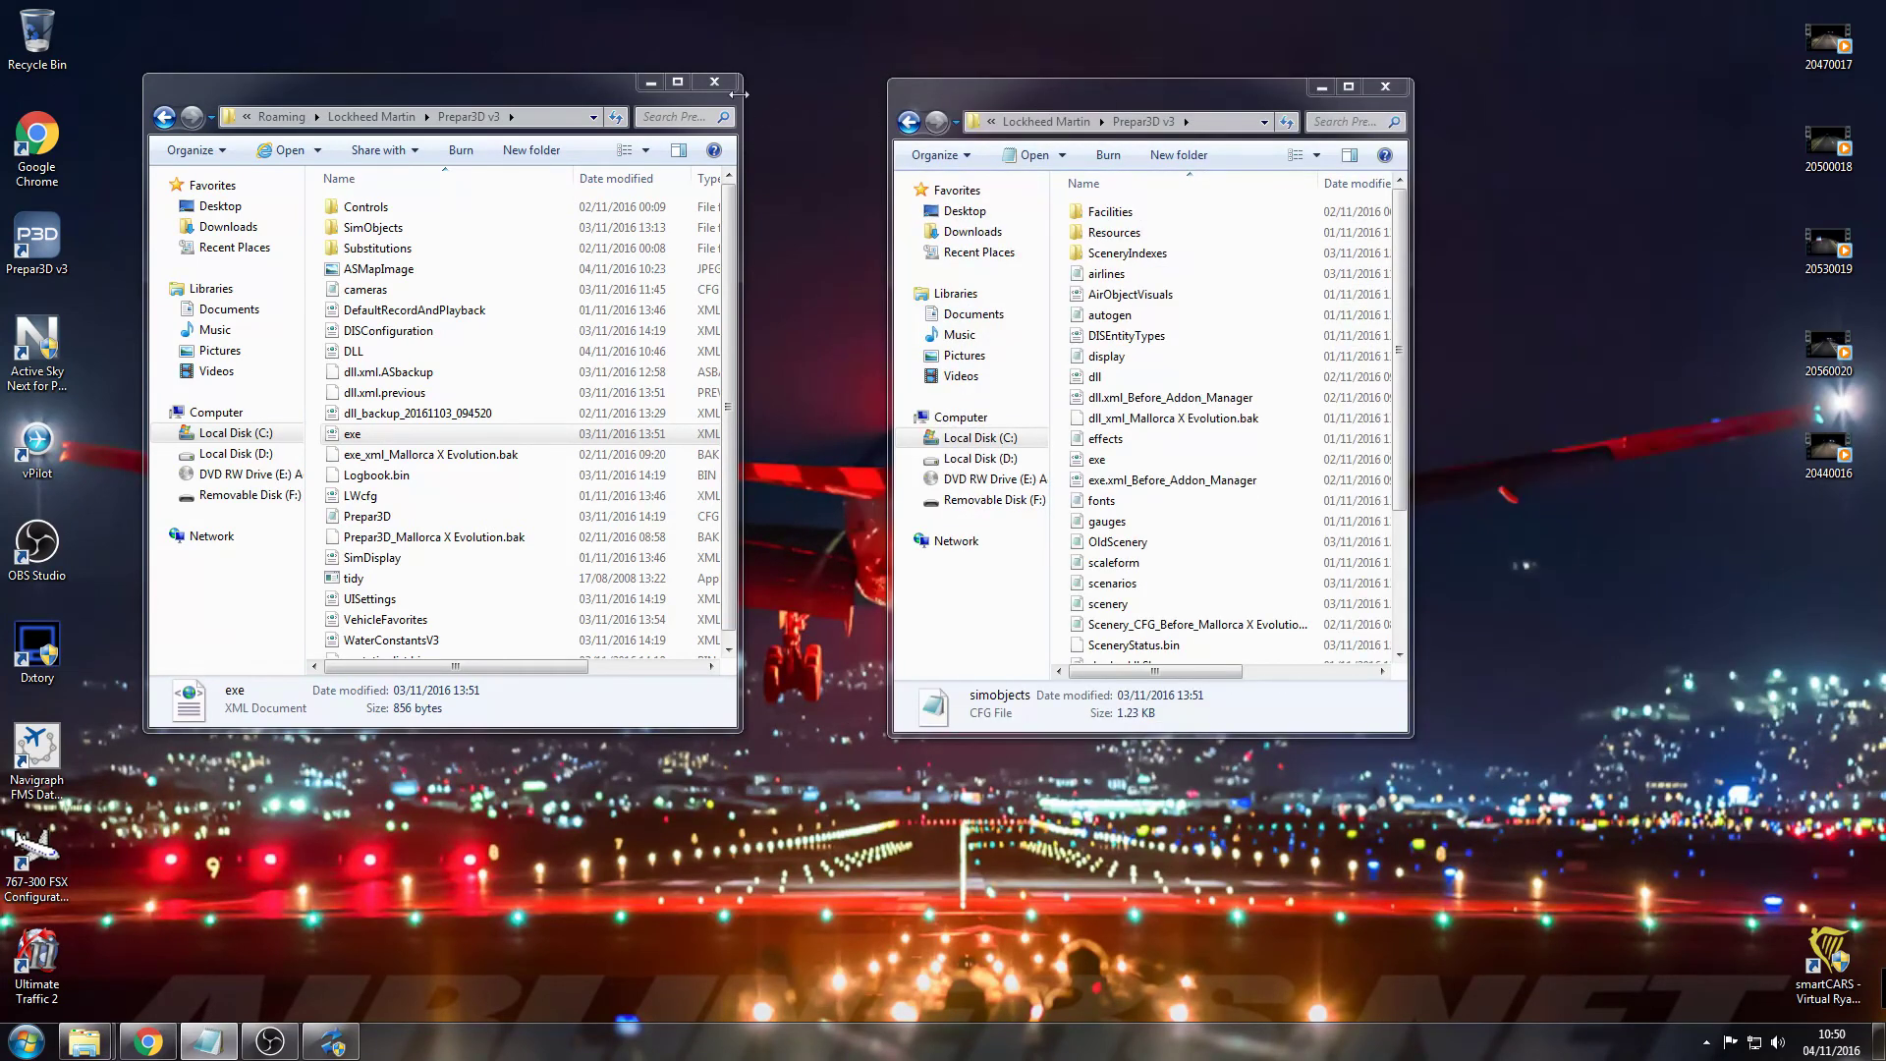
pyautogui.click(739, 93)
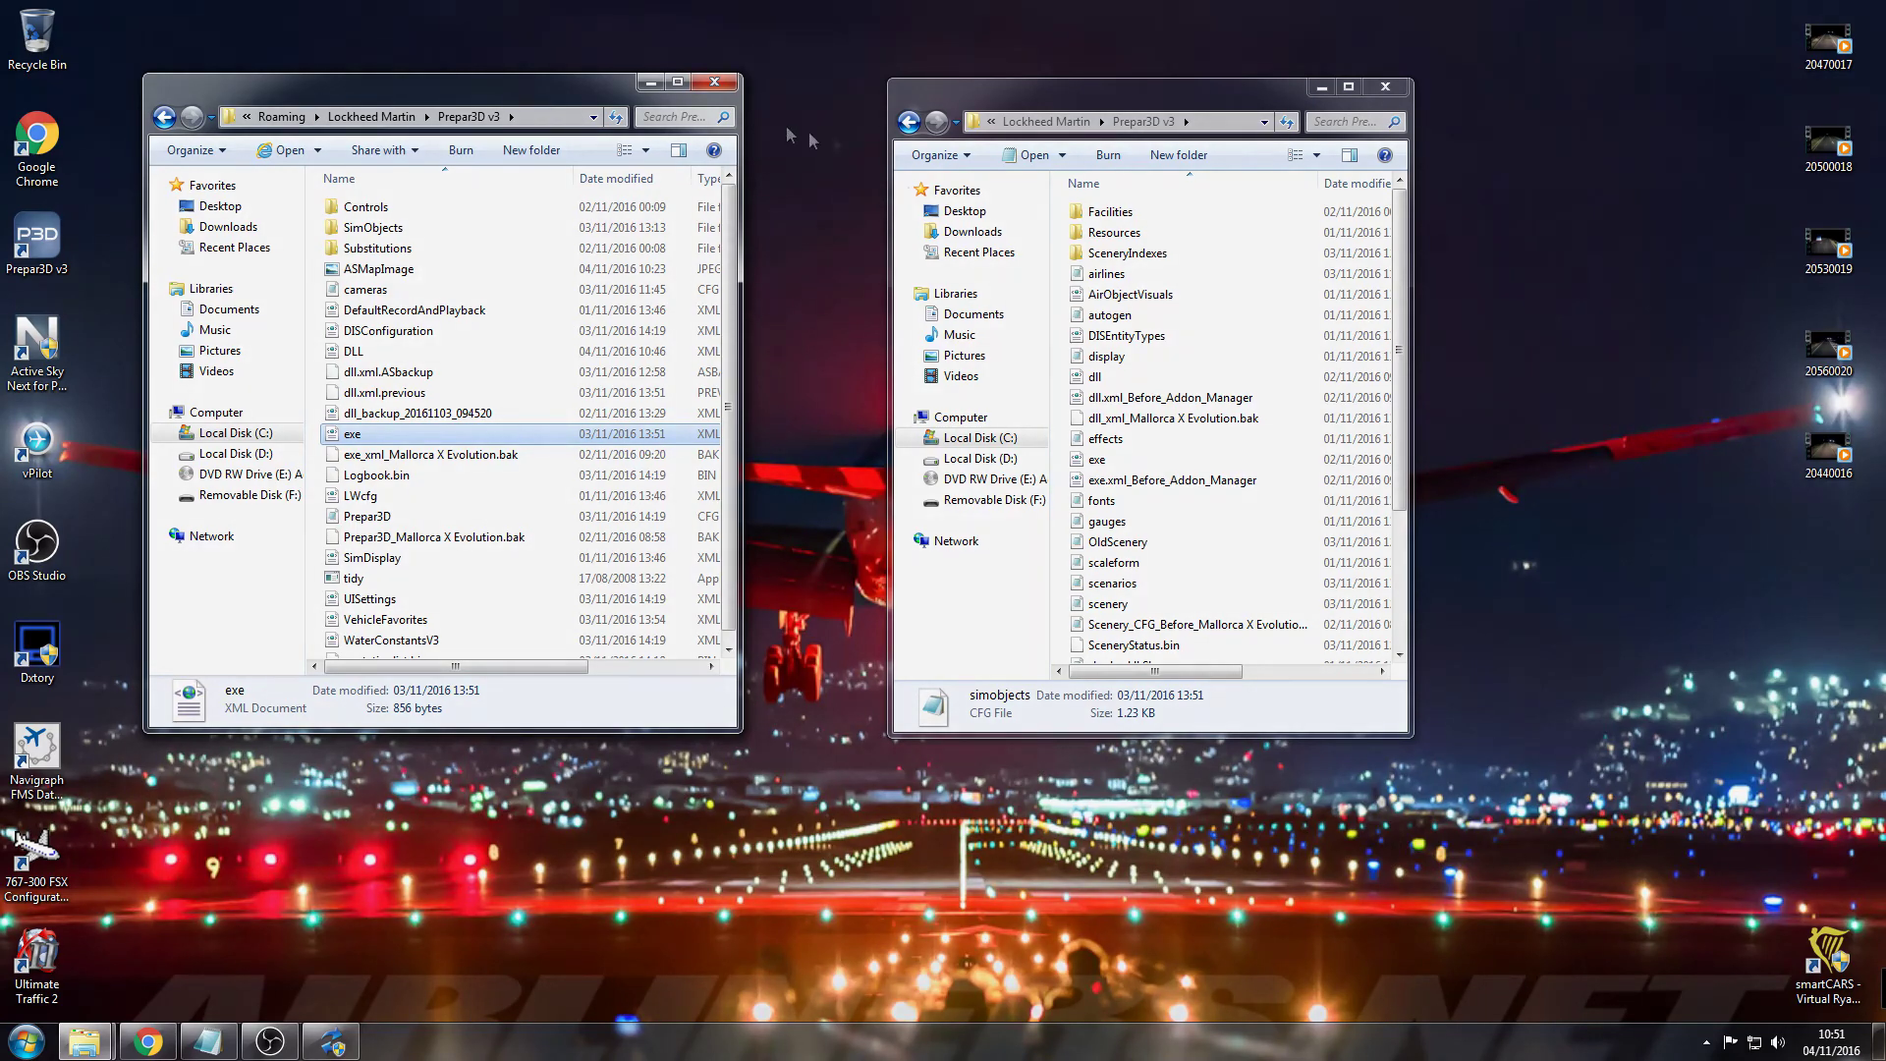
pyautogui.click(1385, 86)
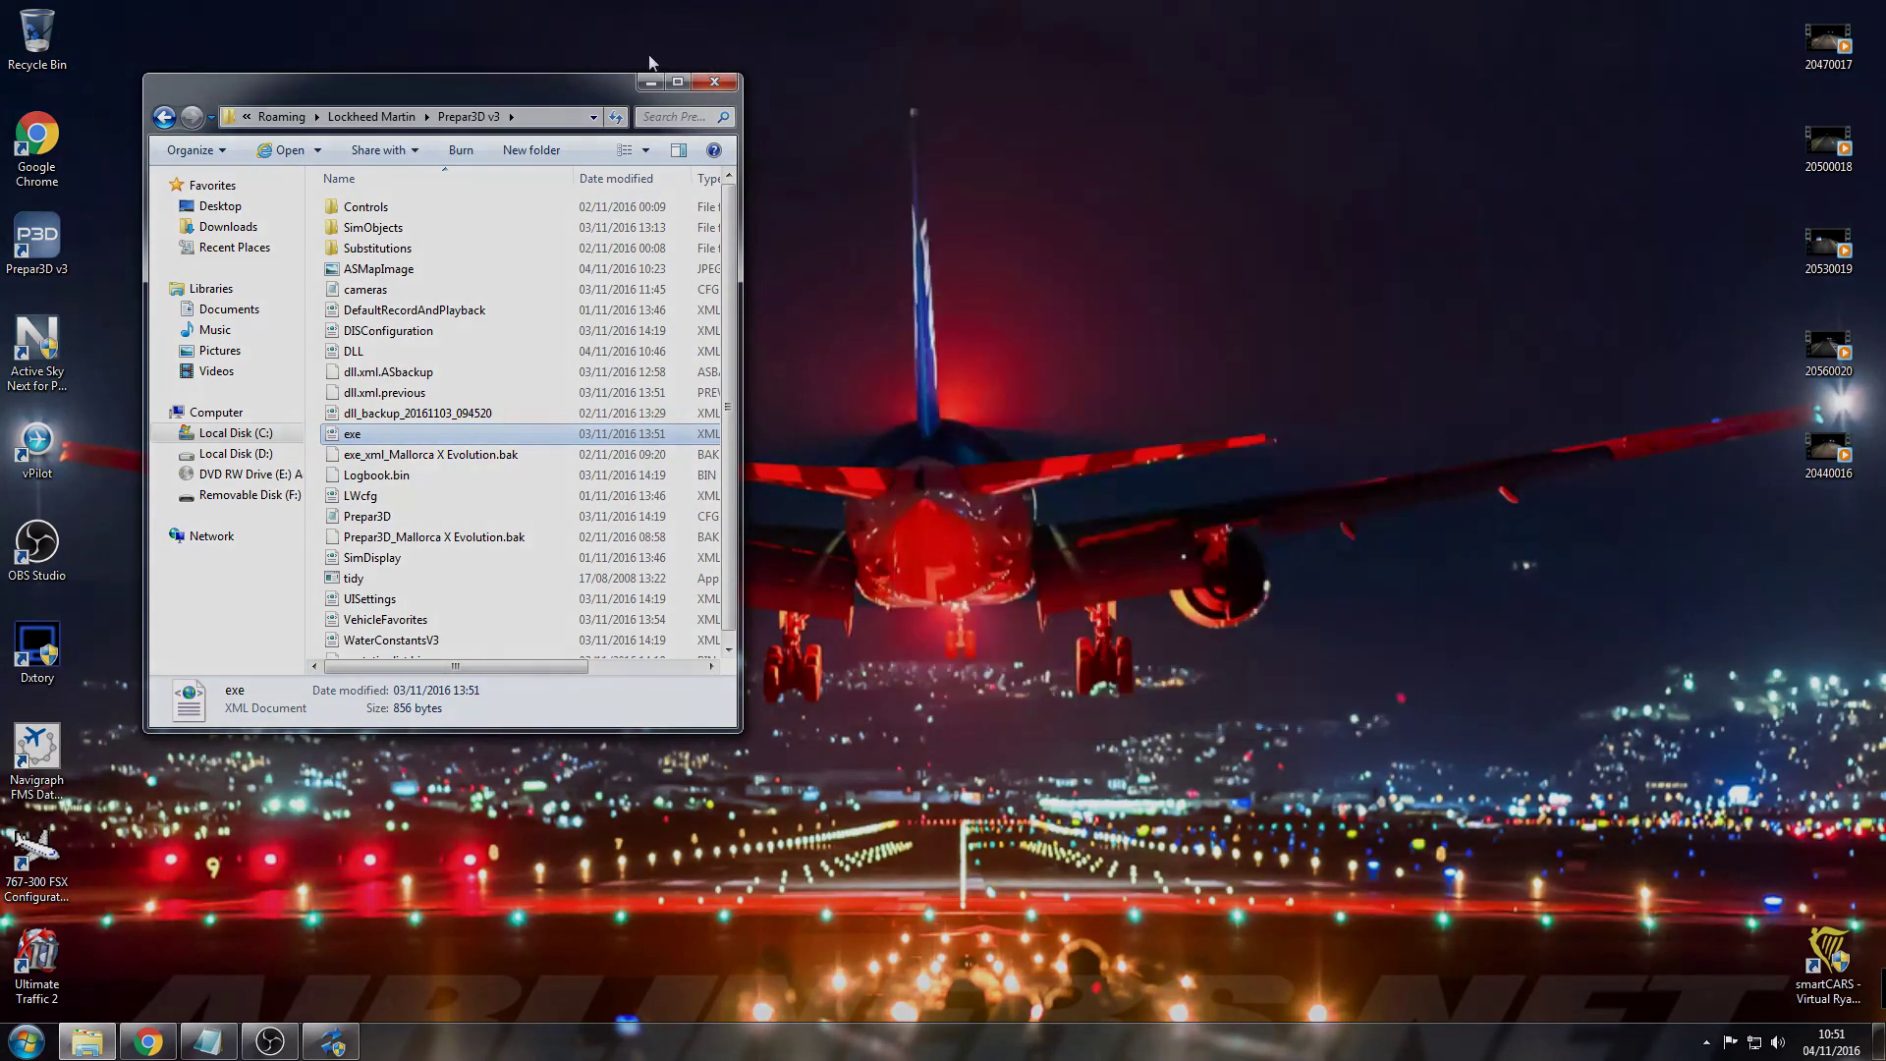
pyautogui.click(714, 82)
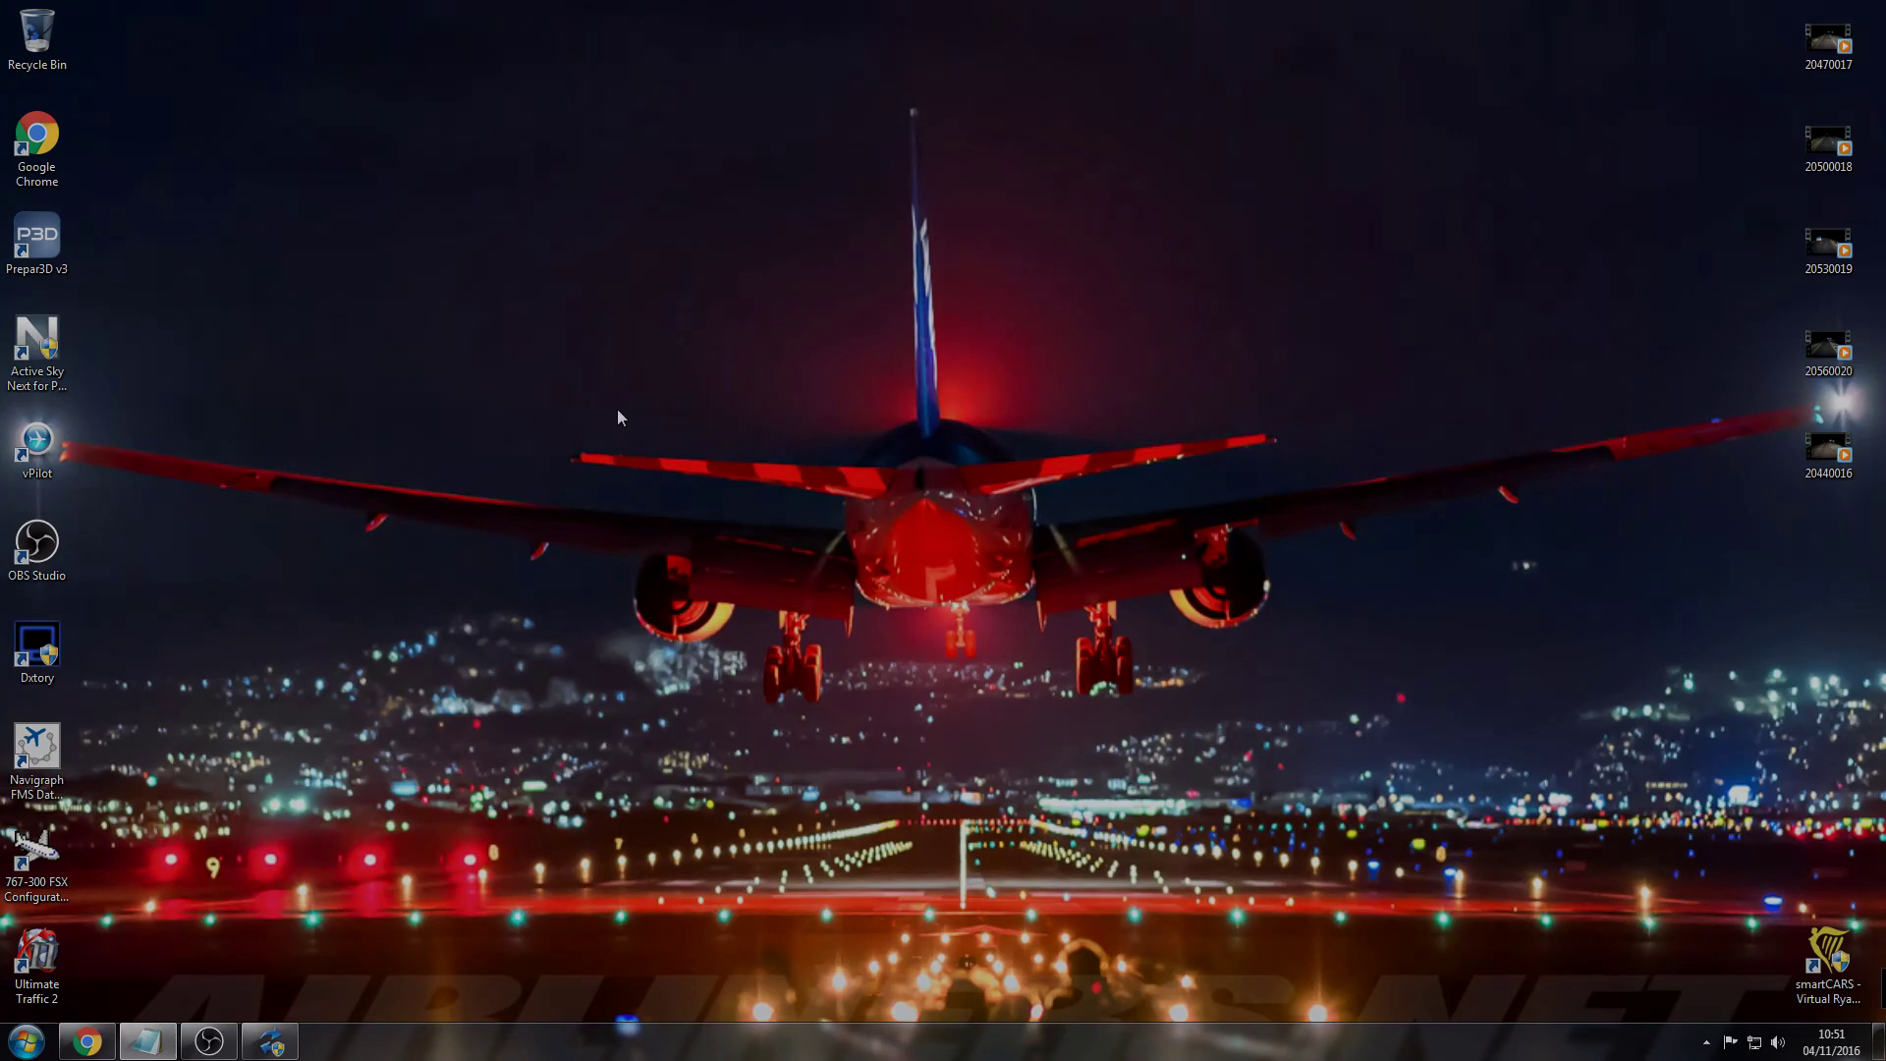